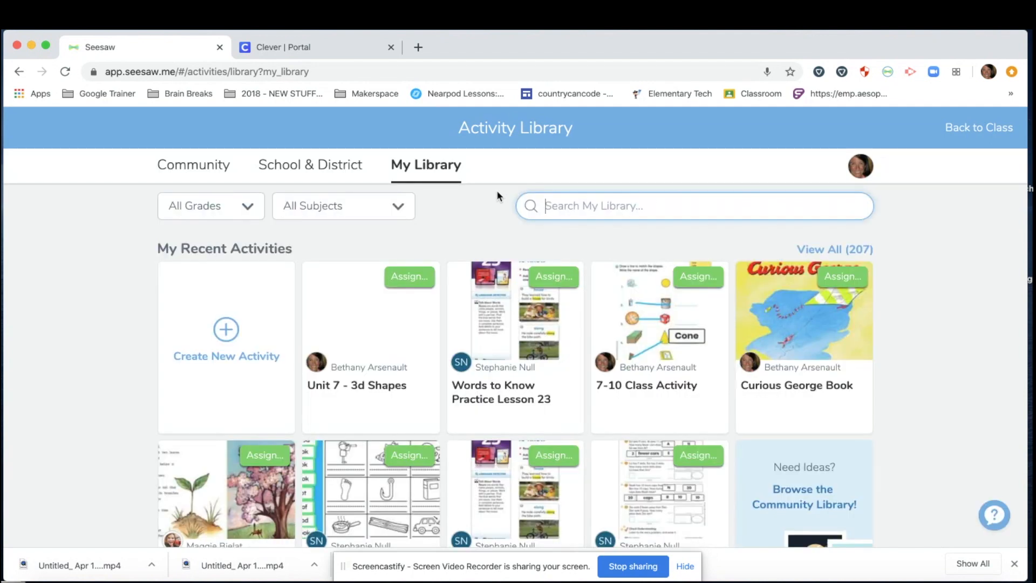
Step: Create a new activity named 'Unit 7 - 3d Shapes' and paste in six numbered student instructions
left_click(229, 332)
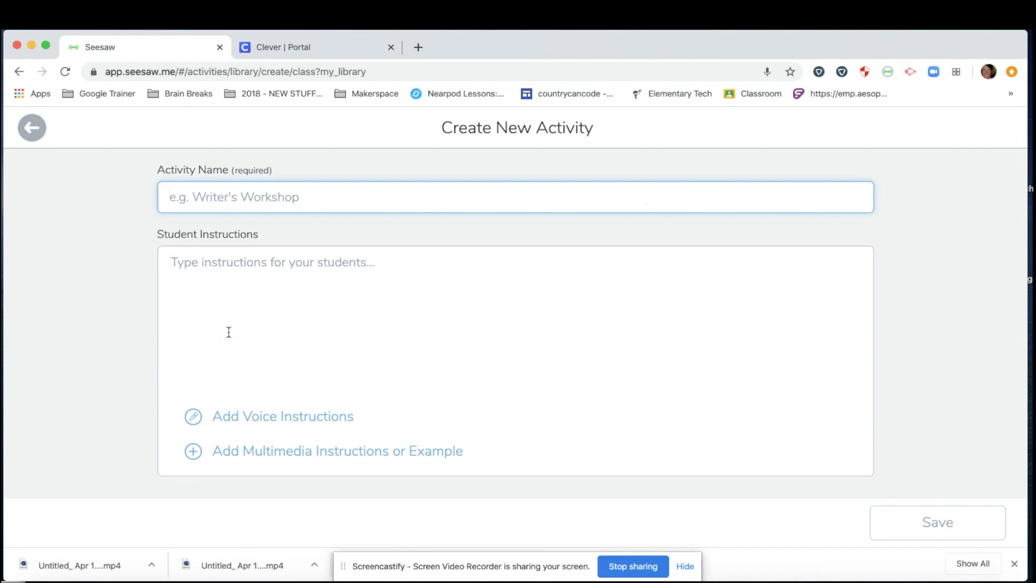
type("Unit 7")
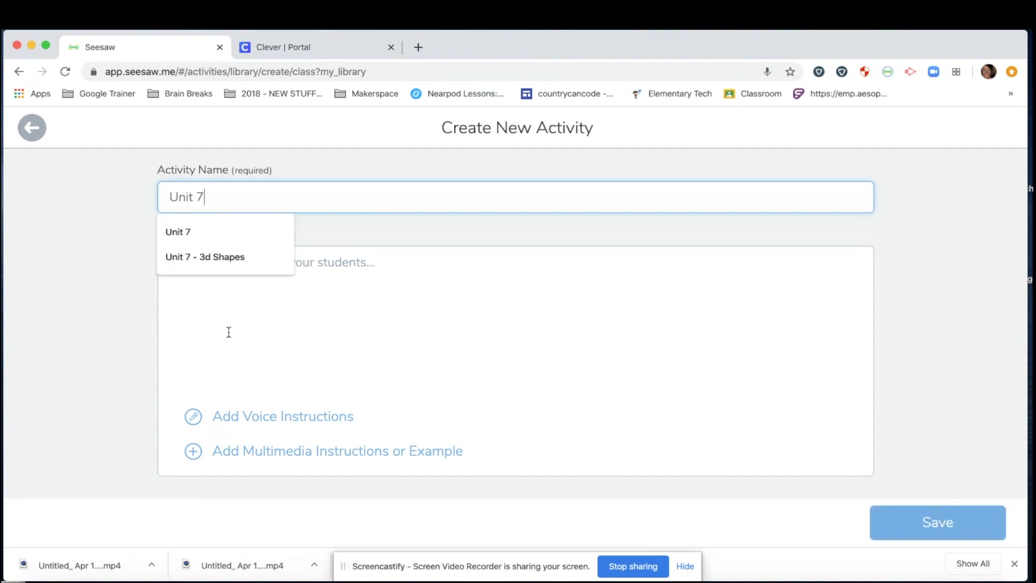
type(" - 3d sh")
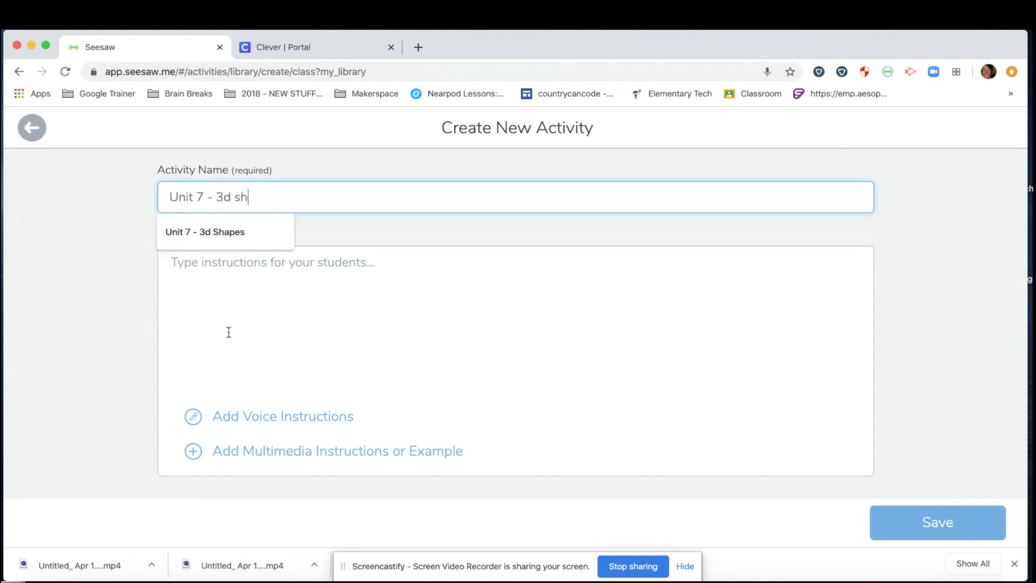
left_click(238, 240)
left_click(247, 261)
type("1. Click :add: 2. Click the student template 3. Use the :pen: to draw a line.  The goal is to match the shapes. 4. Use the :label: tool to create text boxes to type the name of the 3d shapes. 5. Click  to :mic: to share your math thinking. 6. Click  to :add: to add this to your journal.")
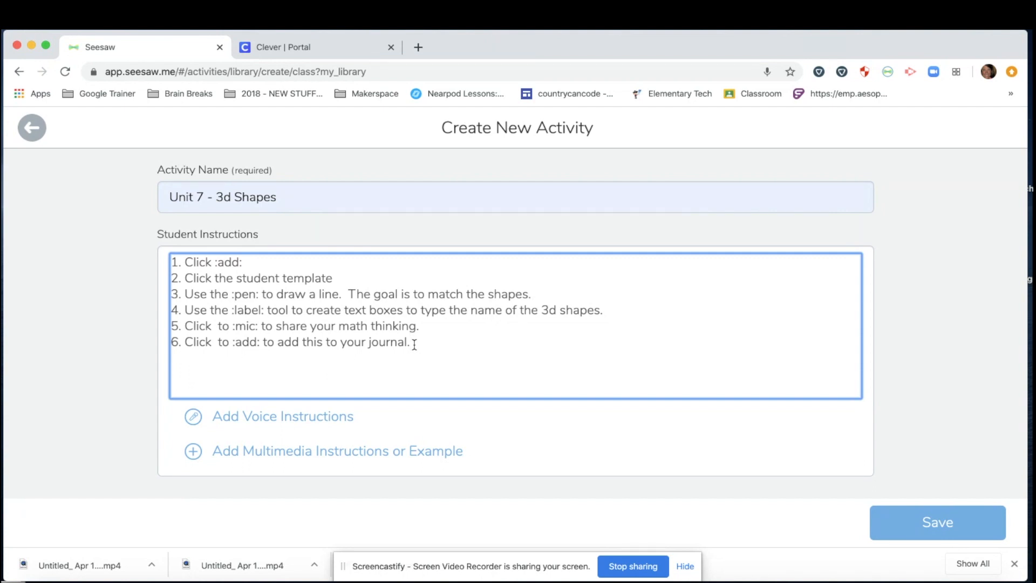
left_click_drag(244, 263, 213, 264)
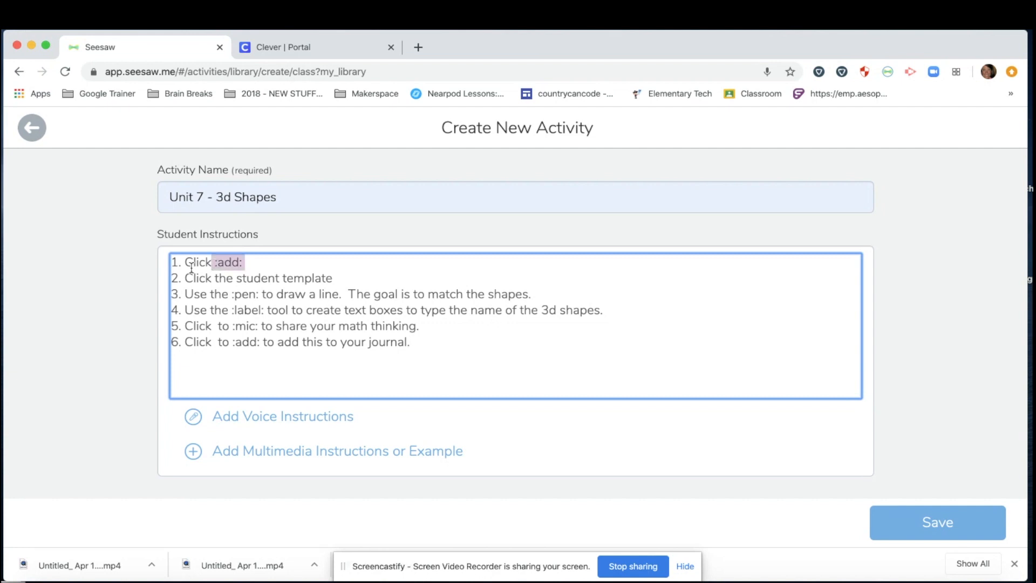
left_click(192, 263)
left_click(216, 263)
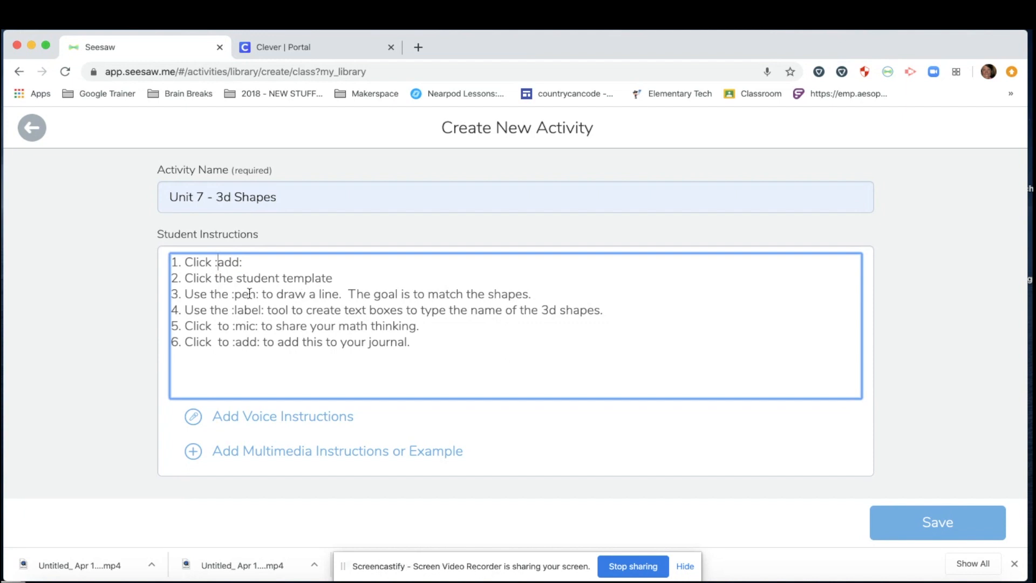
left_click_drag(232, 295, 258, 296)
left_click_drag(231, 311, 259, 328)
left_click(427, 325)
left_click(420, 360)
left_click_drag(175, 262, 438, 347)
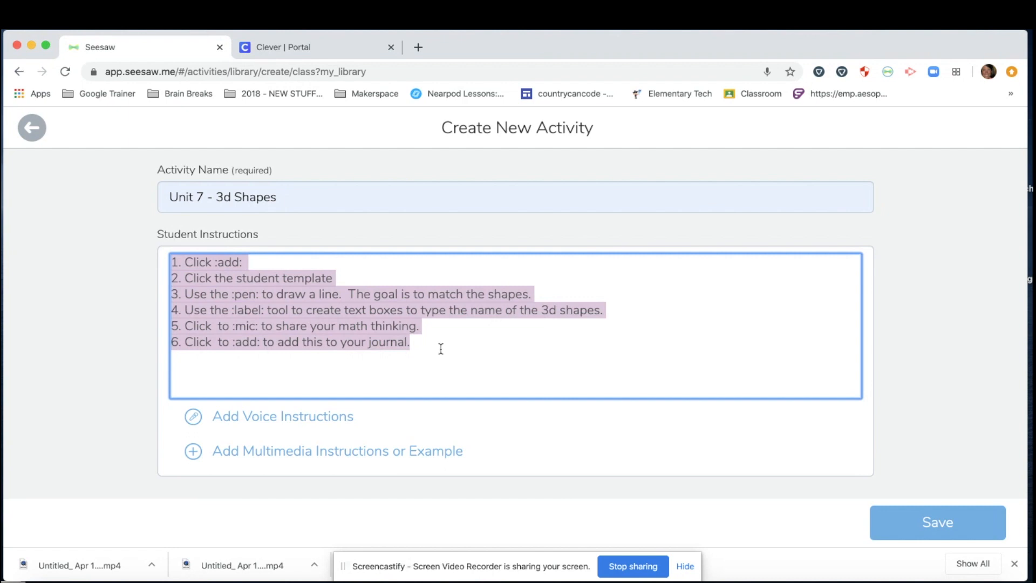
Step: Record a 12-second voice instruction and attach it below the written instructions
left_click(438, 351)
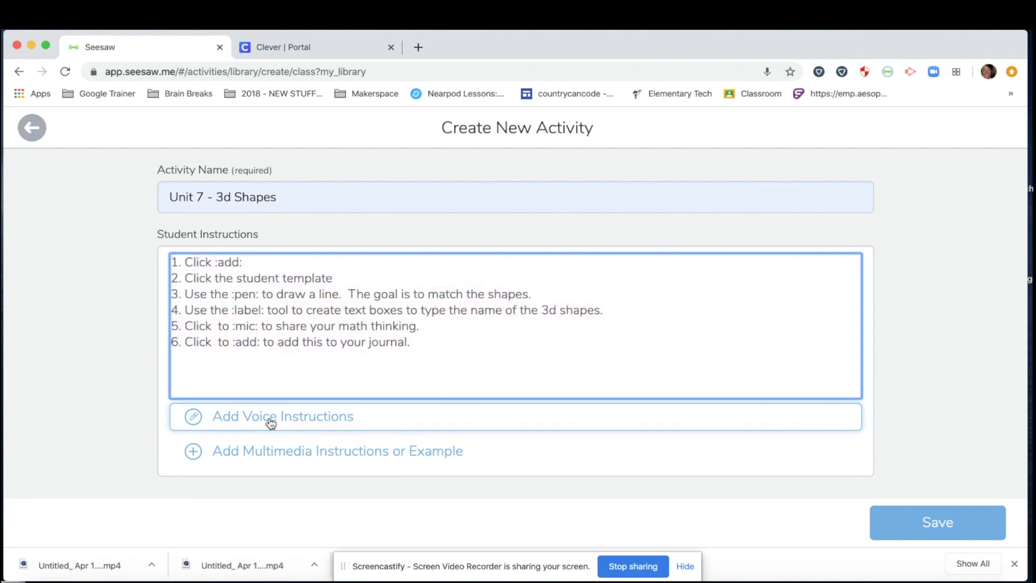
left_click(213, 408)
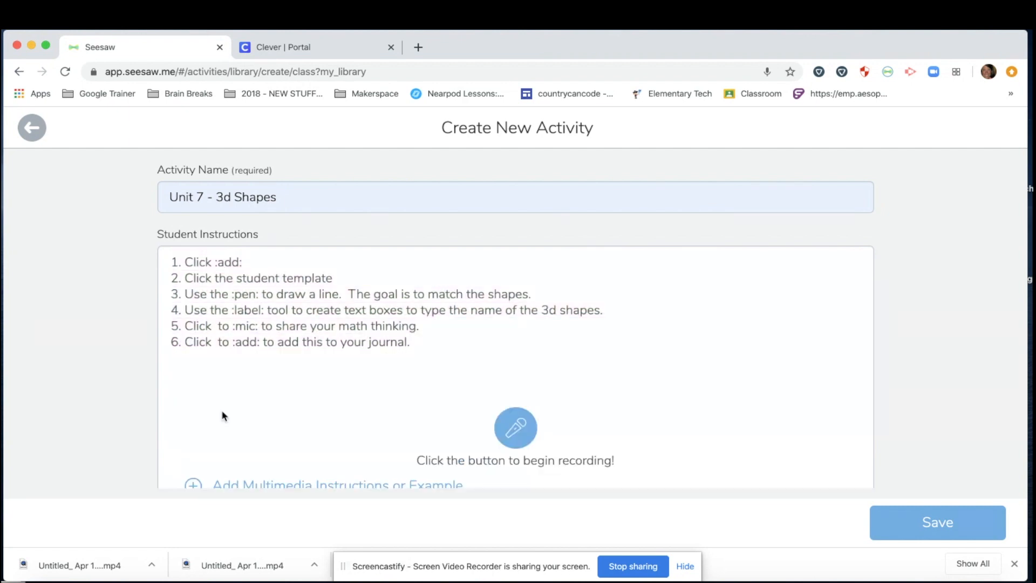
left_click(515, 428)
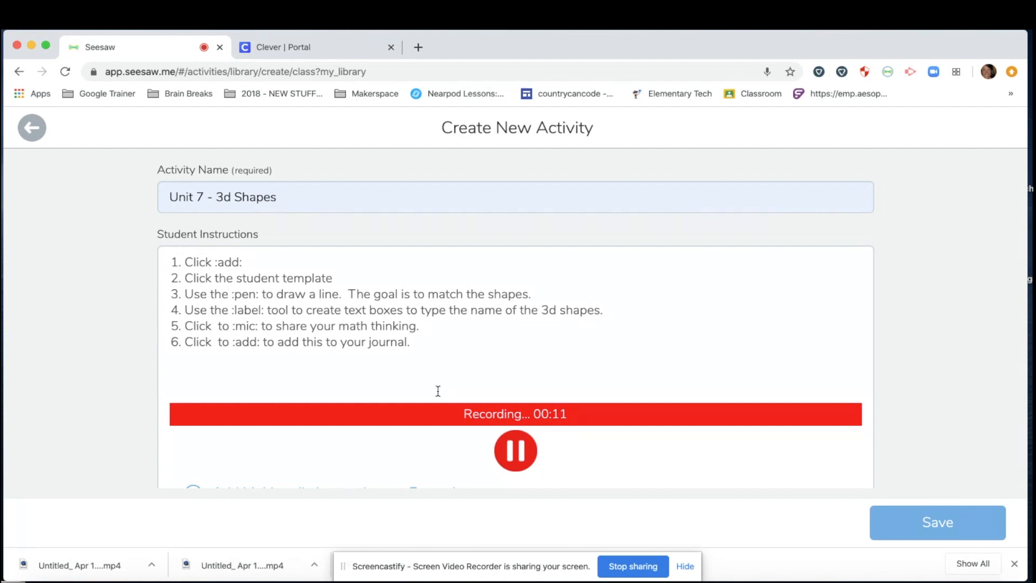
left_click(512, 462)
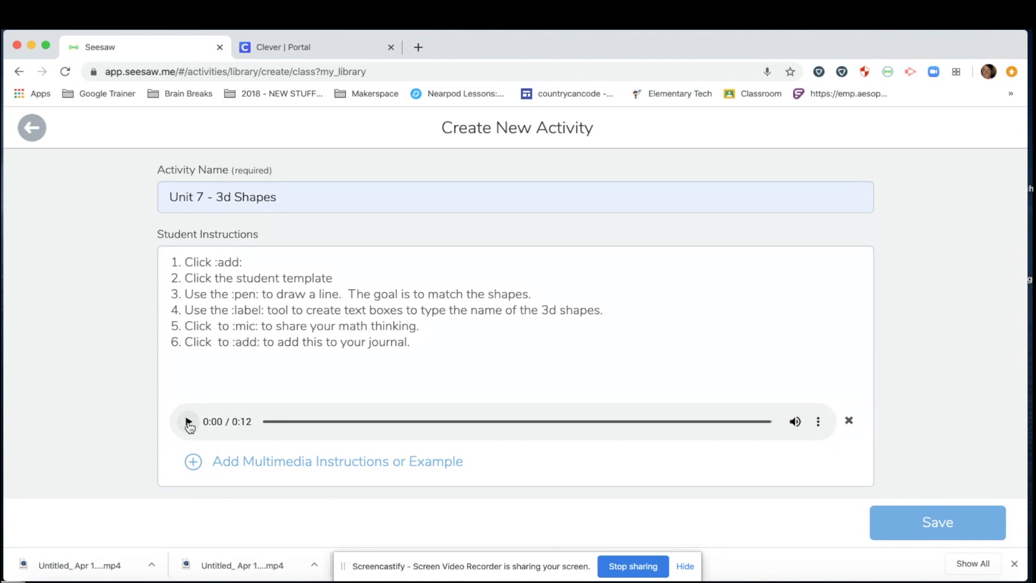
scroll(254, 469, "down", 3)
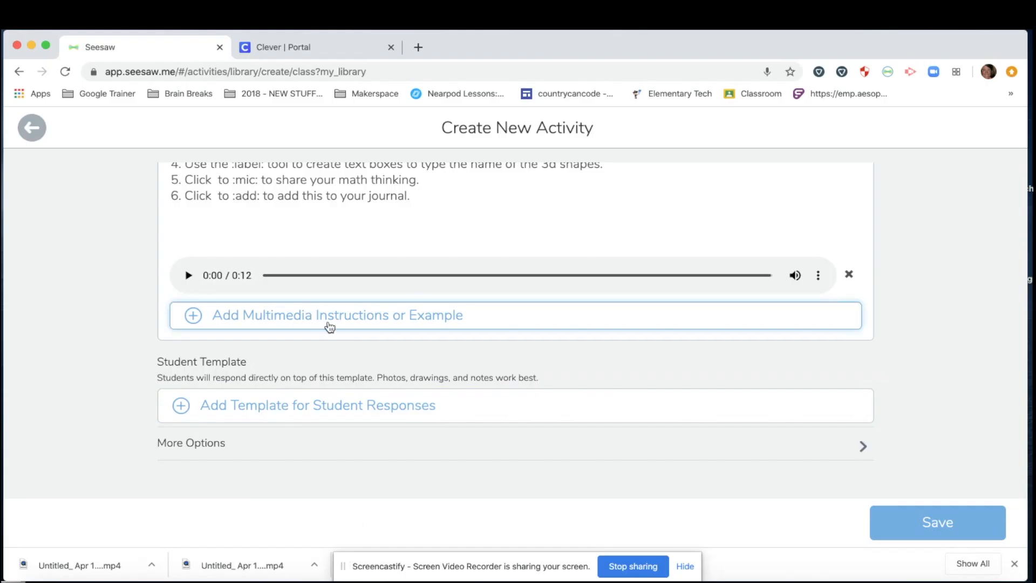
Step: Add a blank Drawing canvas as the activity's multimedia example
scroll(331, 329, "up", 3)
scroll(343, 354, "down", 1)
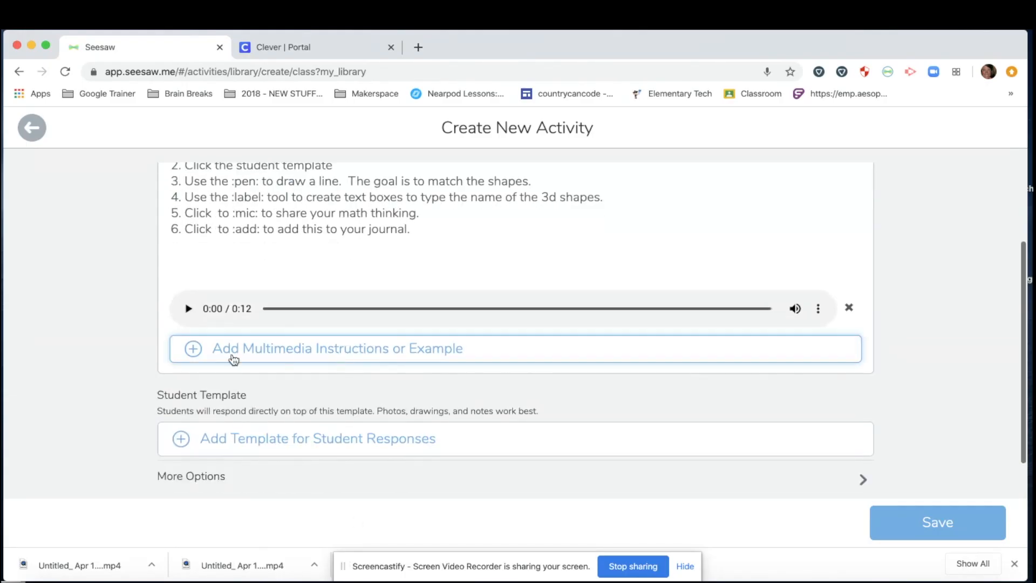
left_click(271, 354)
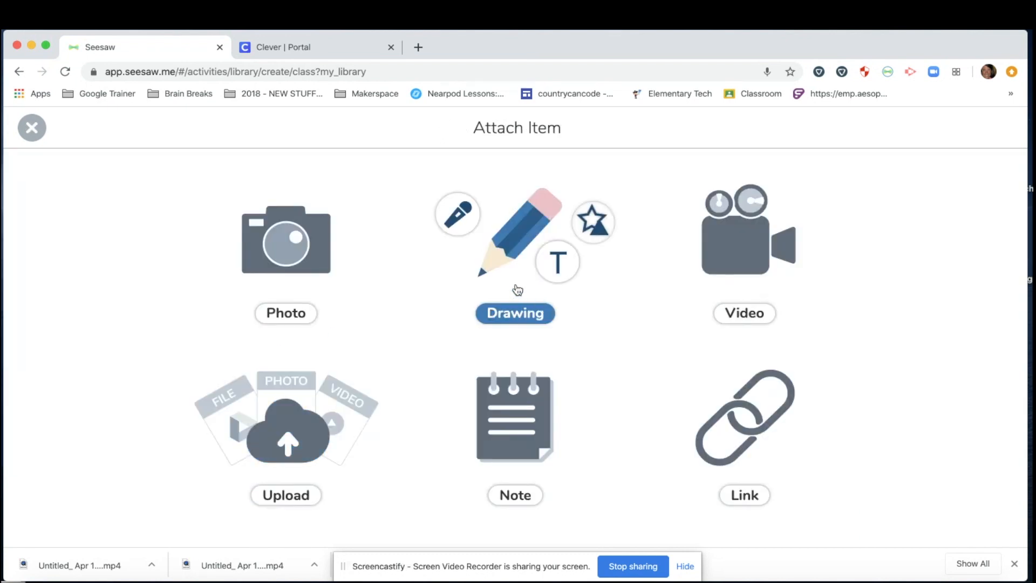
left_click(517, 289)
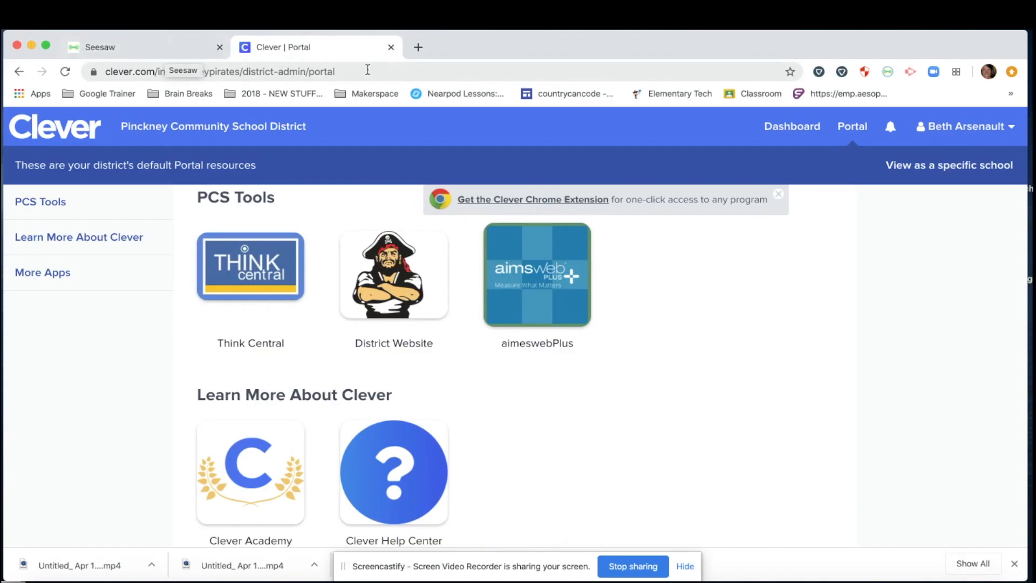
Step: Launch Think Central from the PCS Tools tiles on the Clever portal
left_click(418, 47)
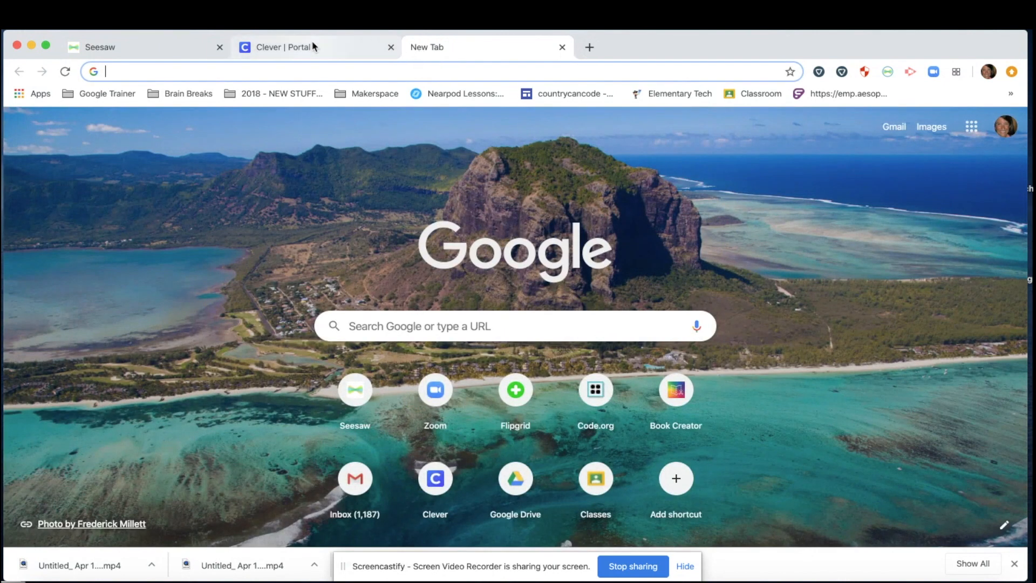
left_click(312, 49)
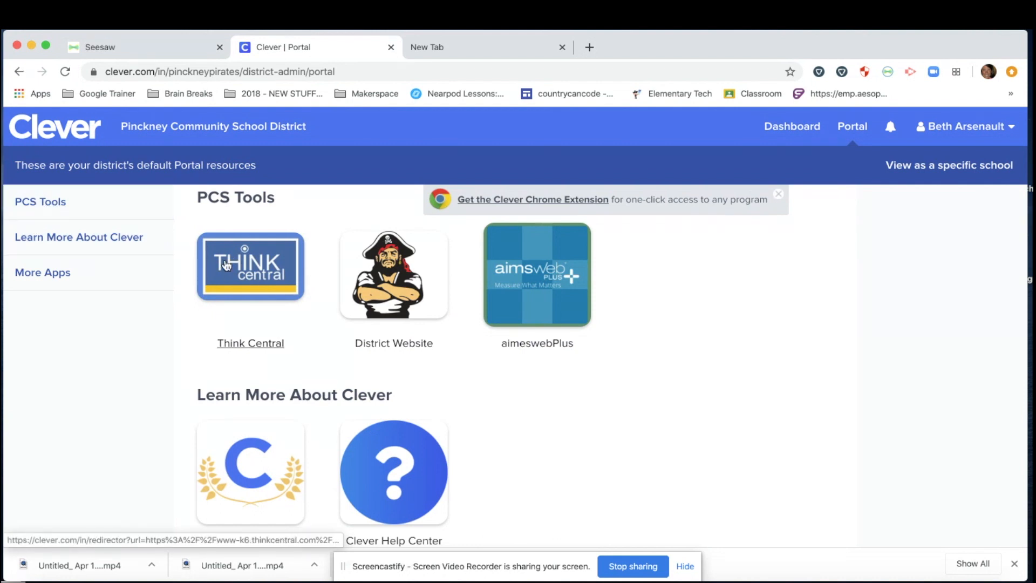
left_click(254, 276)
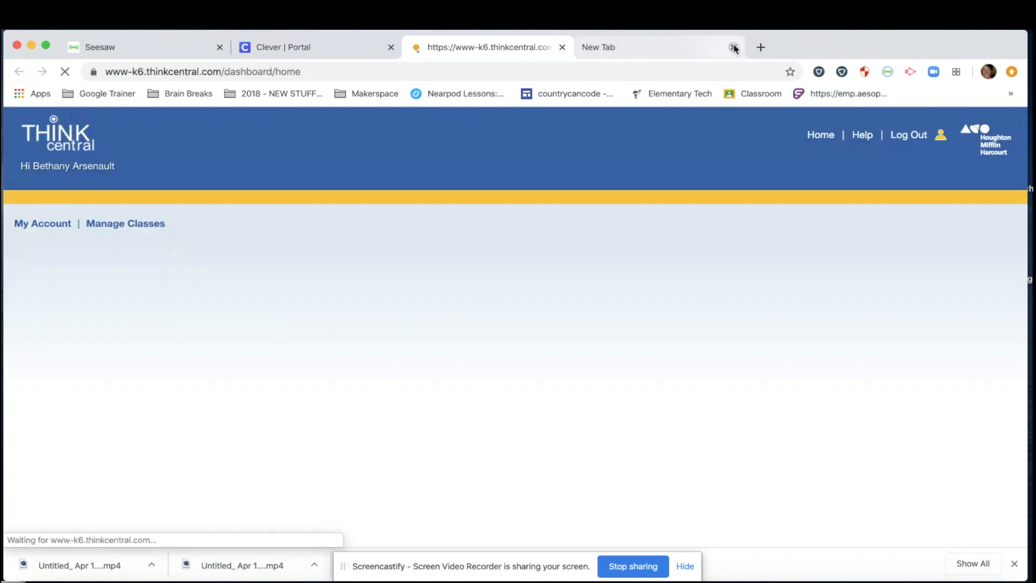
Step: Open the Grade 1 Student Activity Book as an HTML5 eBook at the page 227 shapes worksheet
left_click(733, 47)
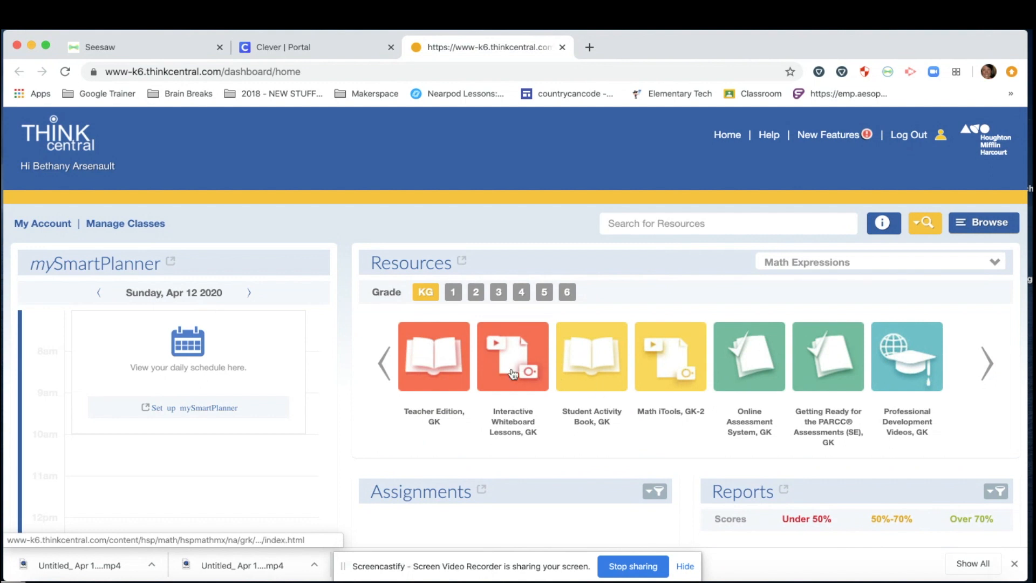
scroll(513, 373, "down", 1)
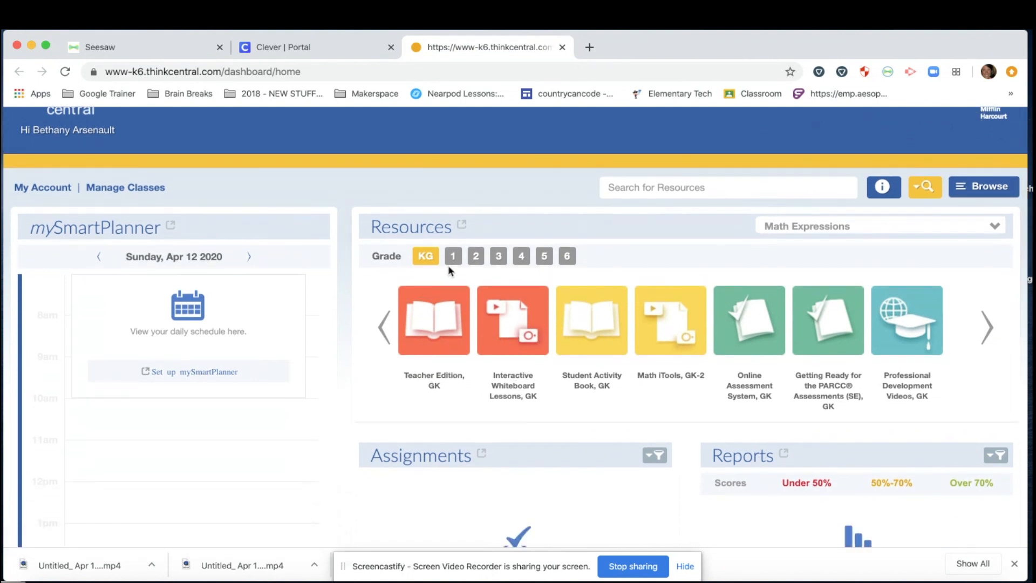
left_click(453, 257)
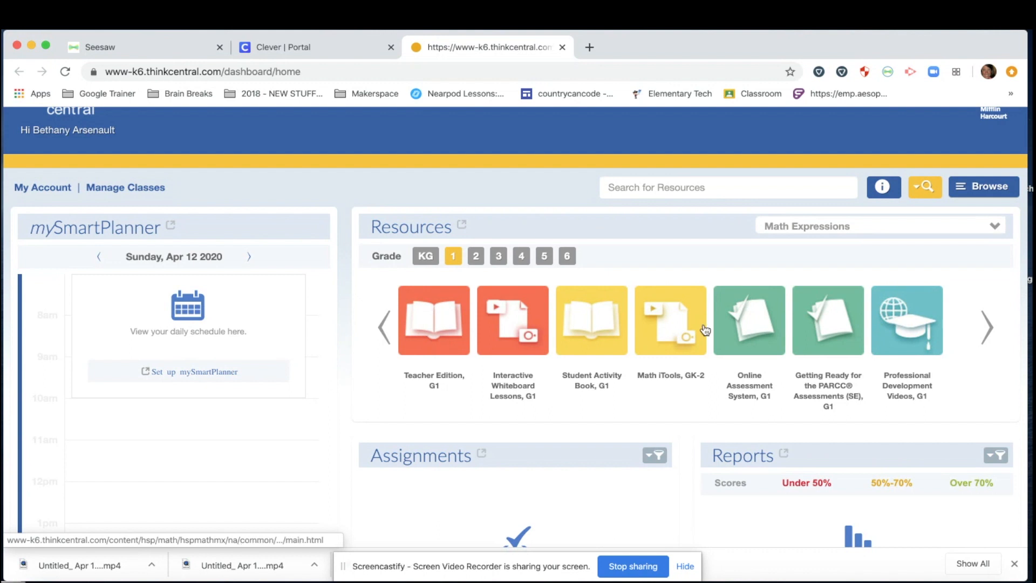
left_click(587, 335)
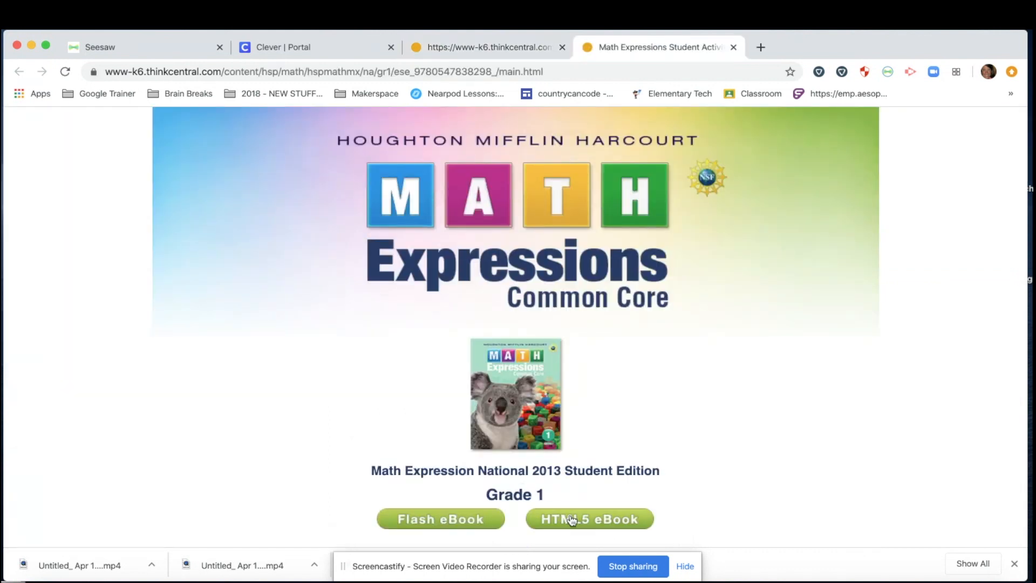
left_click(613, 523)
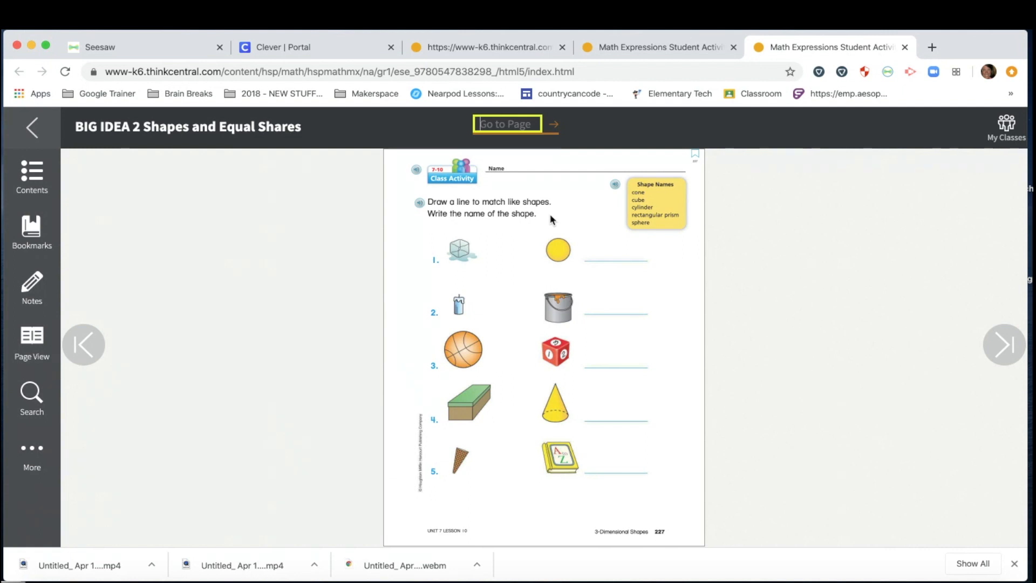
Step: Capture the page 227 worksheet area with the Post to Seesaw extension onto the drawing canvas
left_click(886, 73)
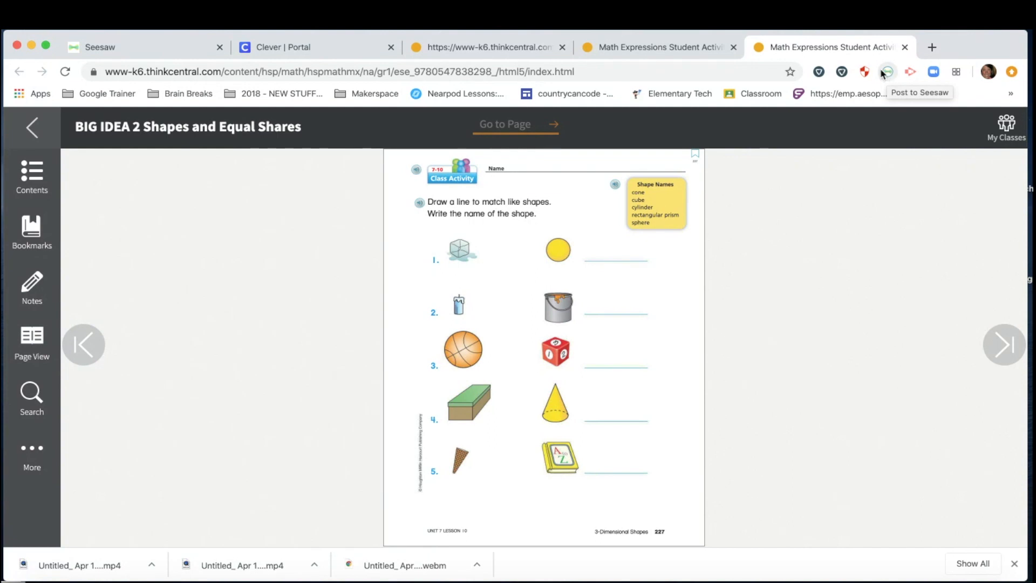
left_click(886, 74)
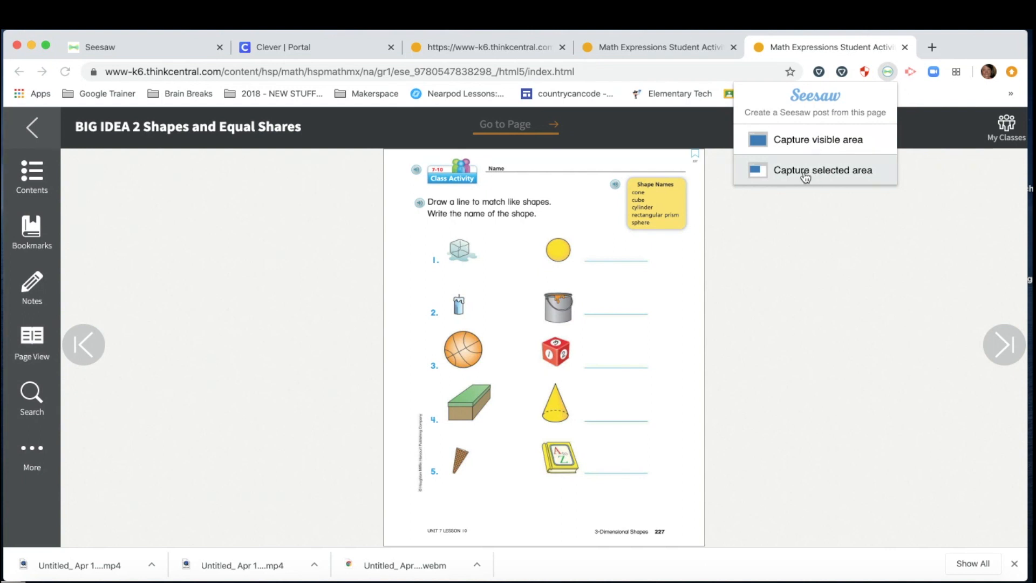
left_click(816, 172)
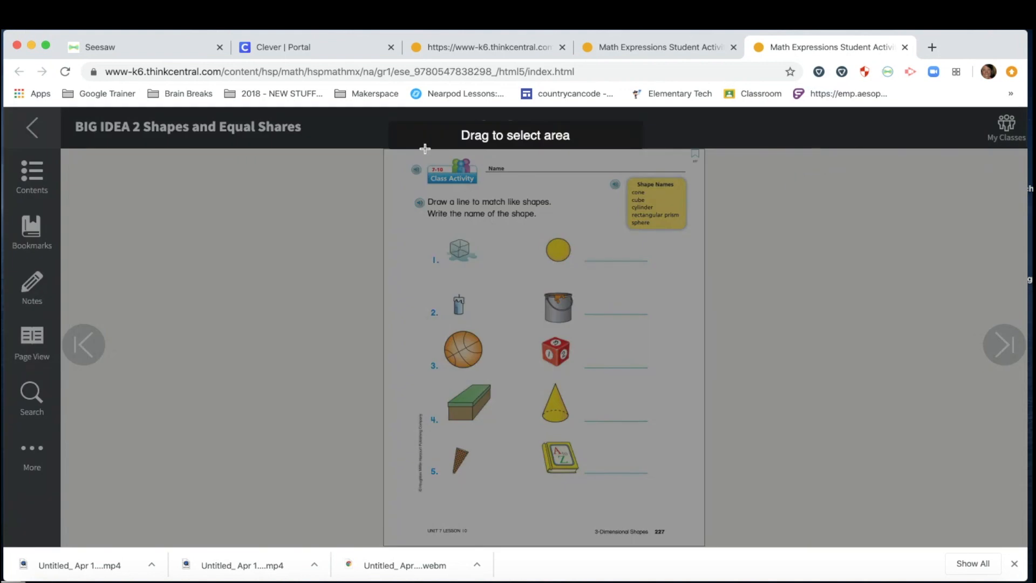
left_click_drag(385, 149, 699, 495)
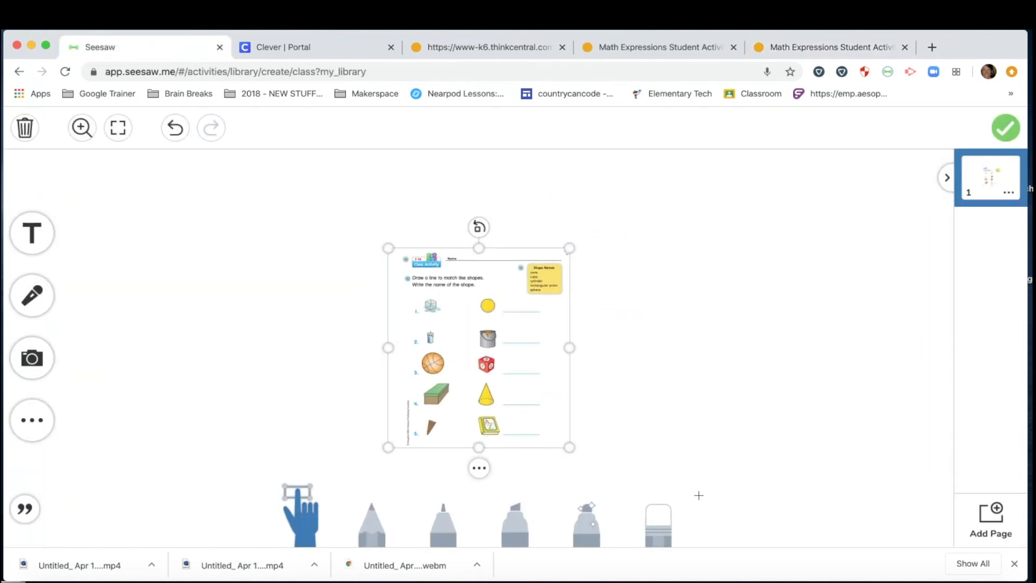
Step: Enlarge the worksheet image to fill the page and lock it in place
left_click_drag(388, 249, 287, 173)
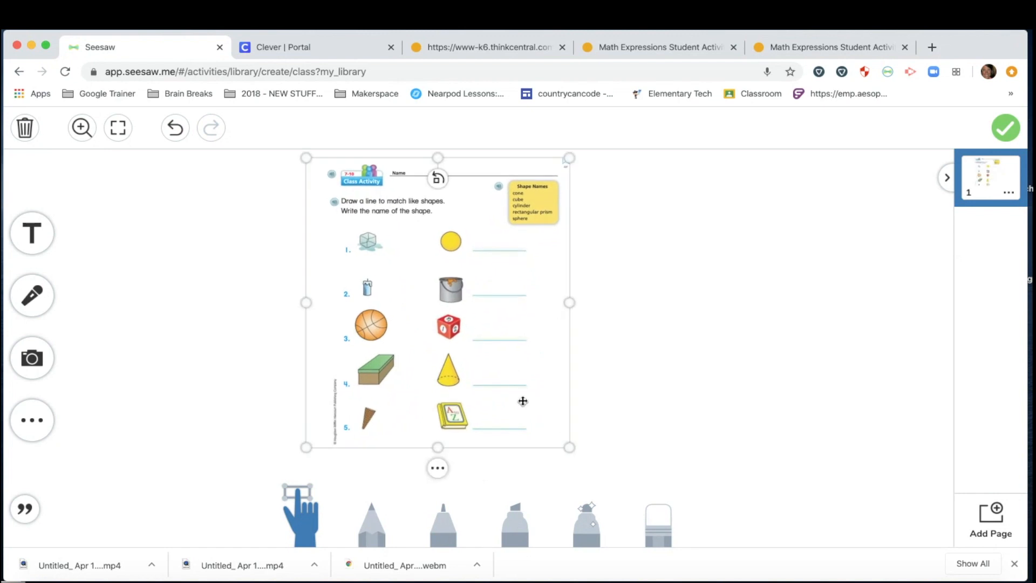
left_click_drag(568, 447, 639, 510)
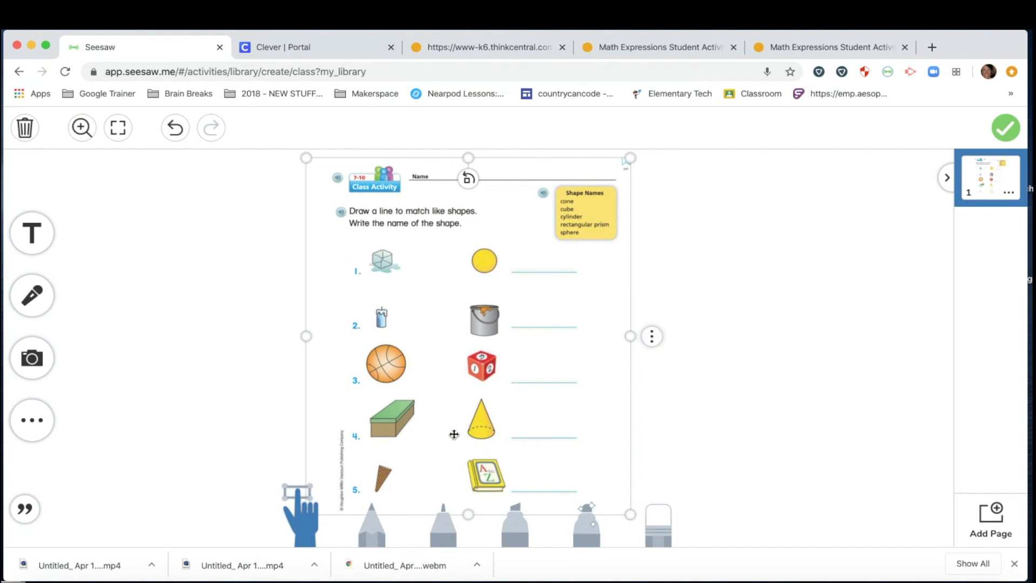
left_click(653, 337)
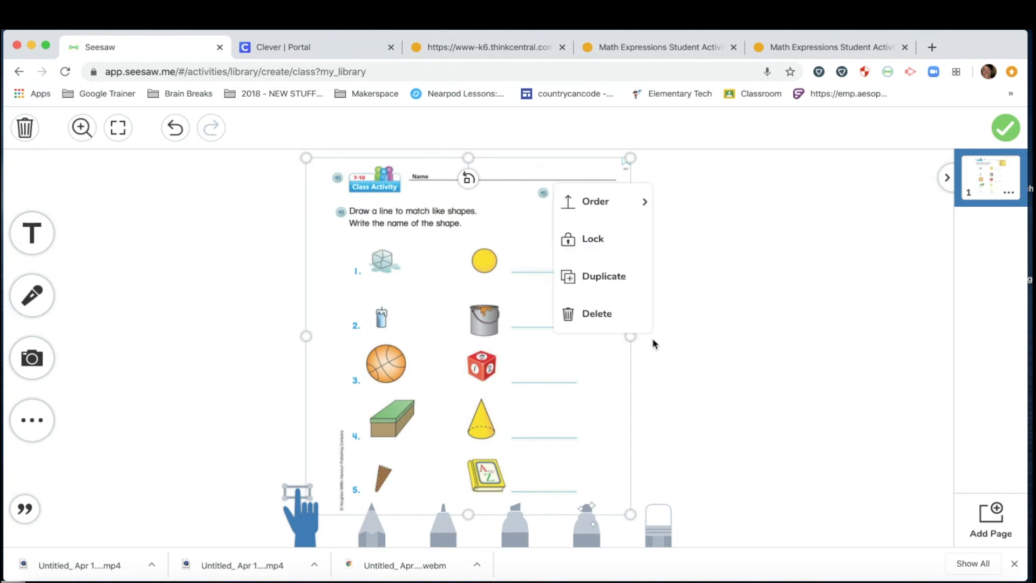
left_click(594, 249)
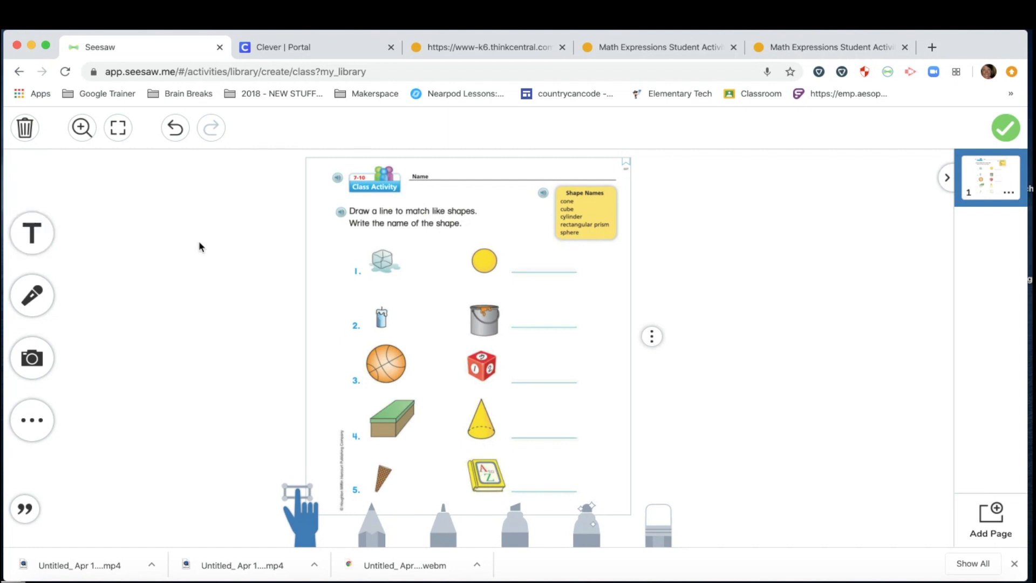
left_click(44, 239)
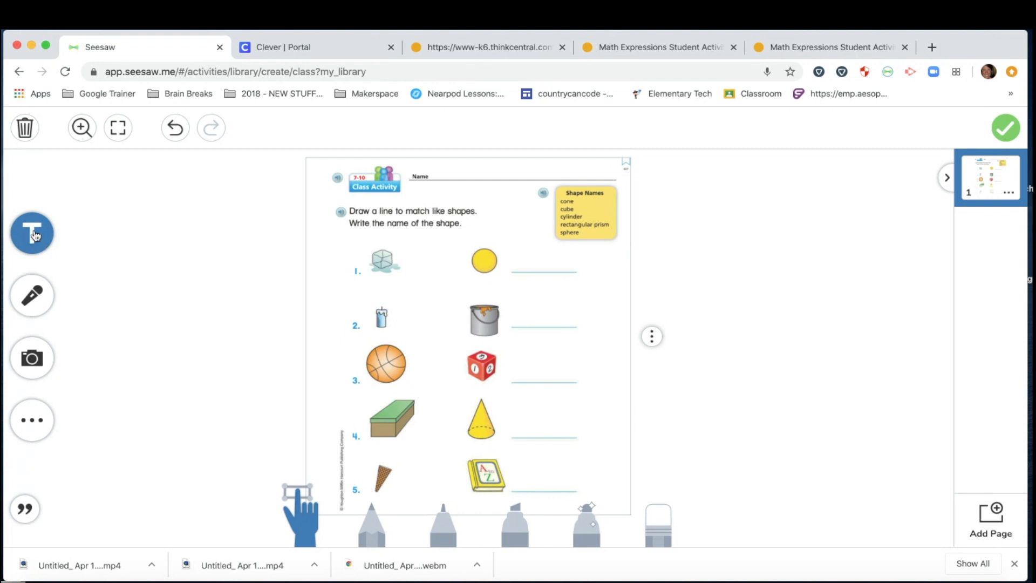
Step: Add a 'cone' text label, resize it, and set it in the right margin
left_click(33, 234)
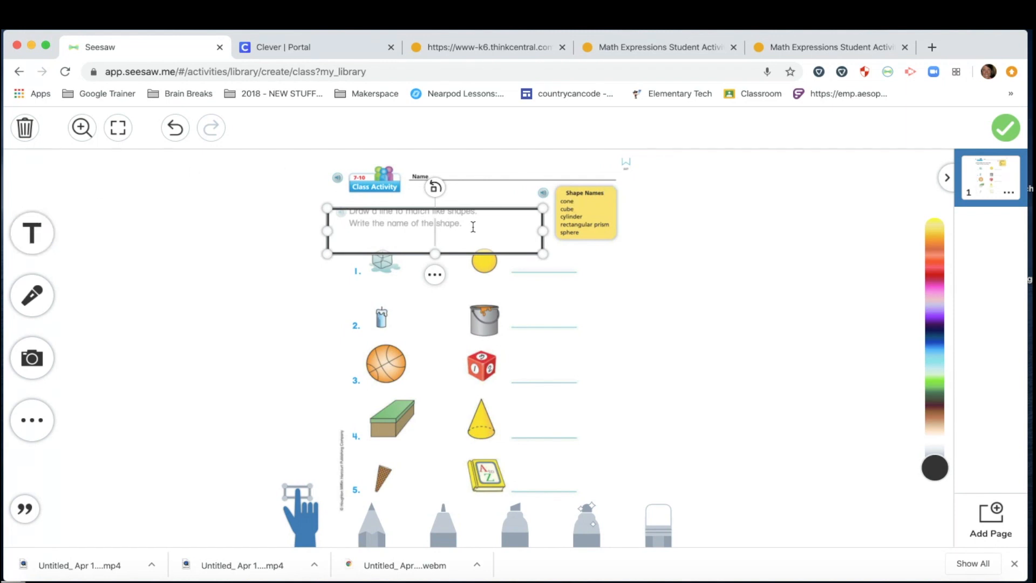
type("cone")
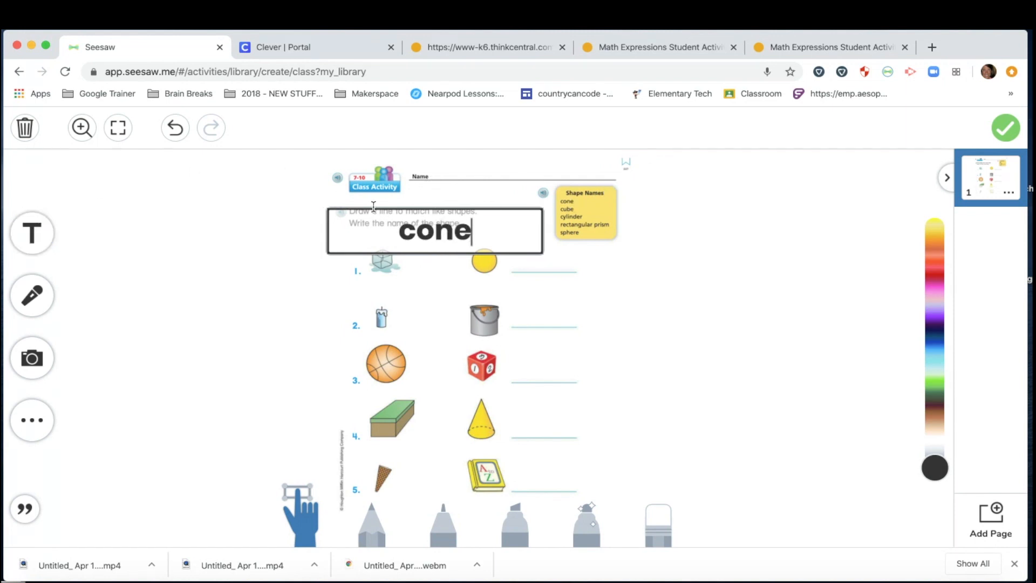
left_click(263, 242)
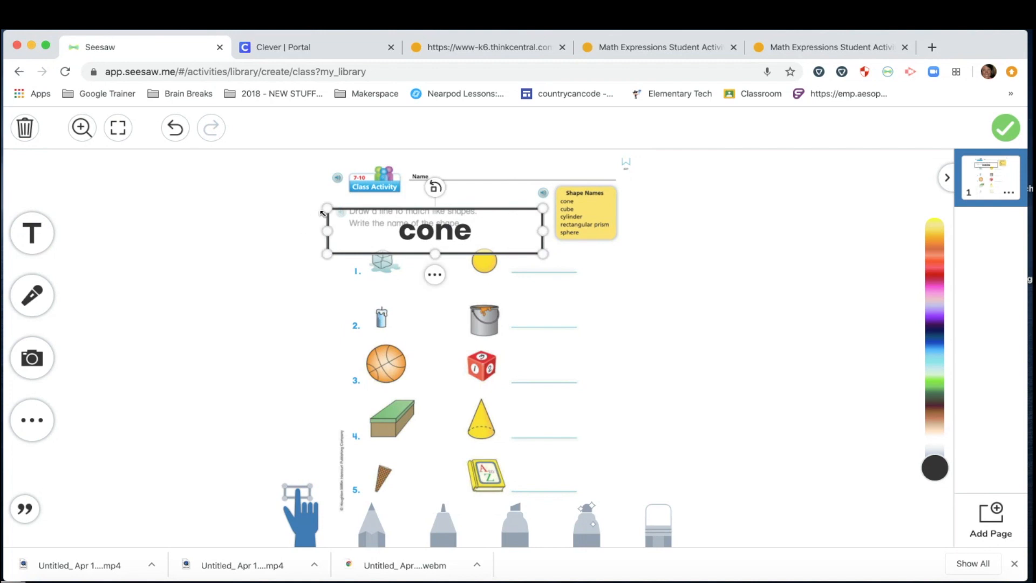
left_click_drag(327, 210, 435, 224)
left_click_drag(494, 247, 551, 427)
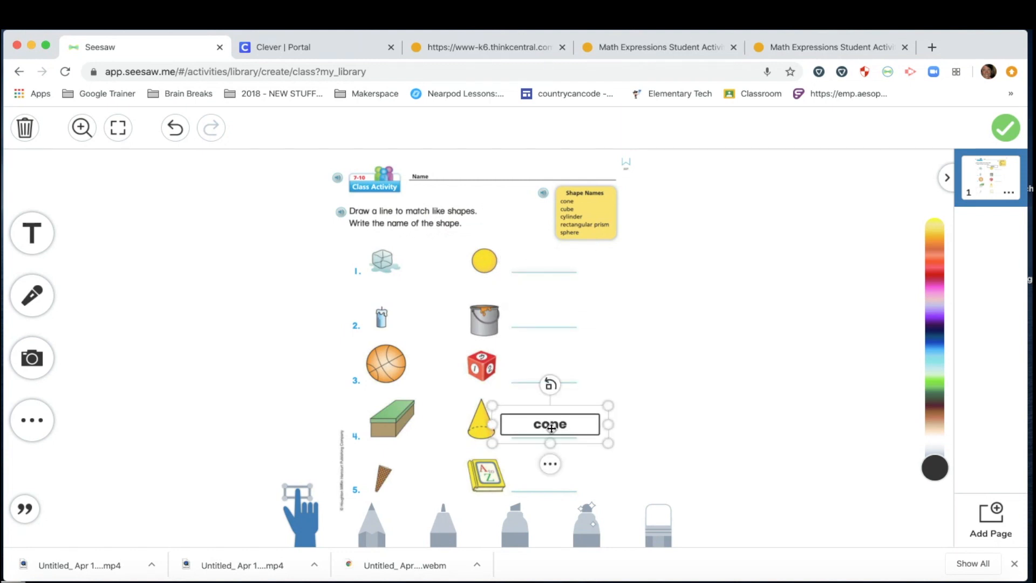
left_click(672, 378)
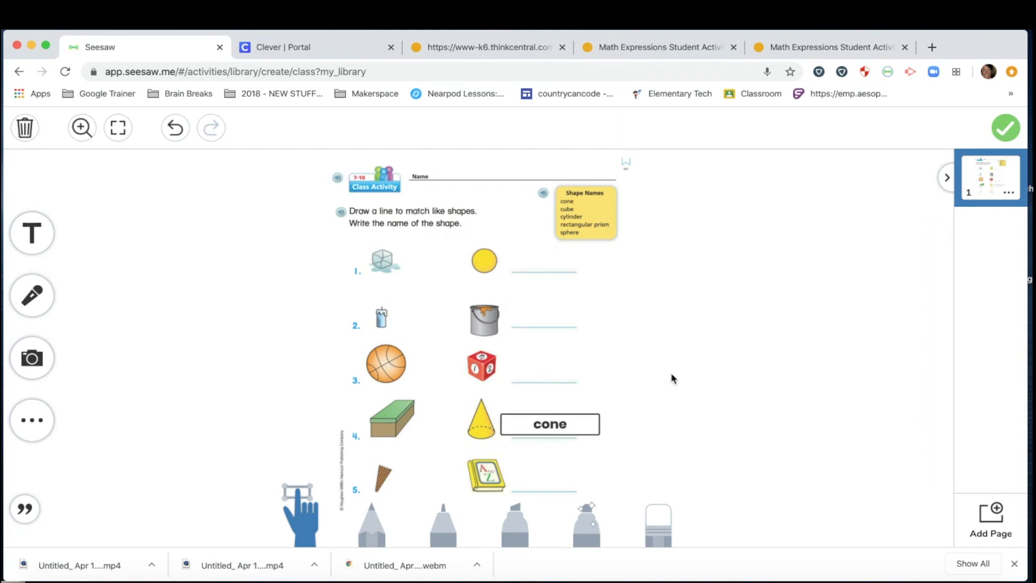
left_click(537, 422)
left_click_drag(492, 426, 501, 425)
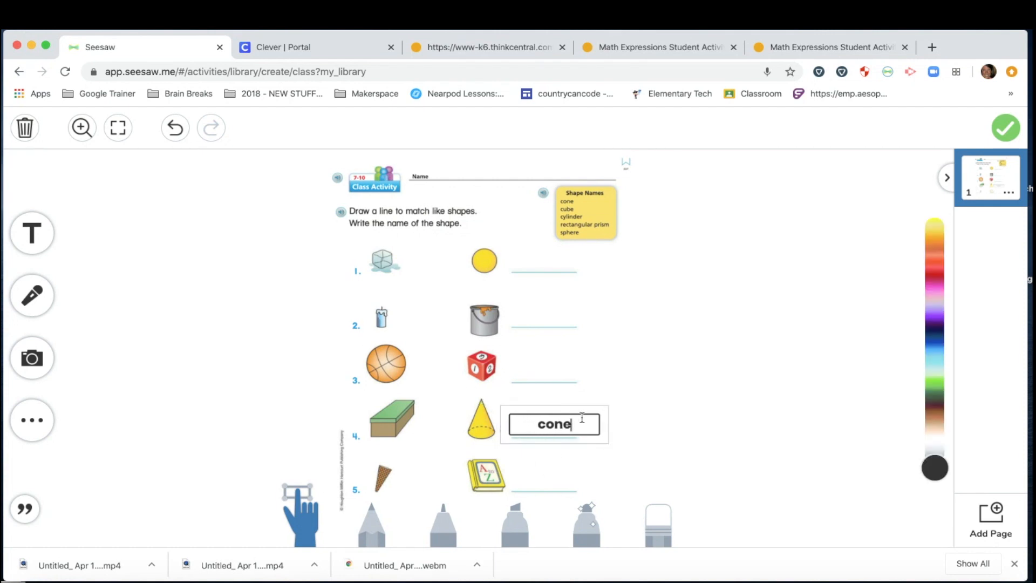
left_click(694, 371)
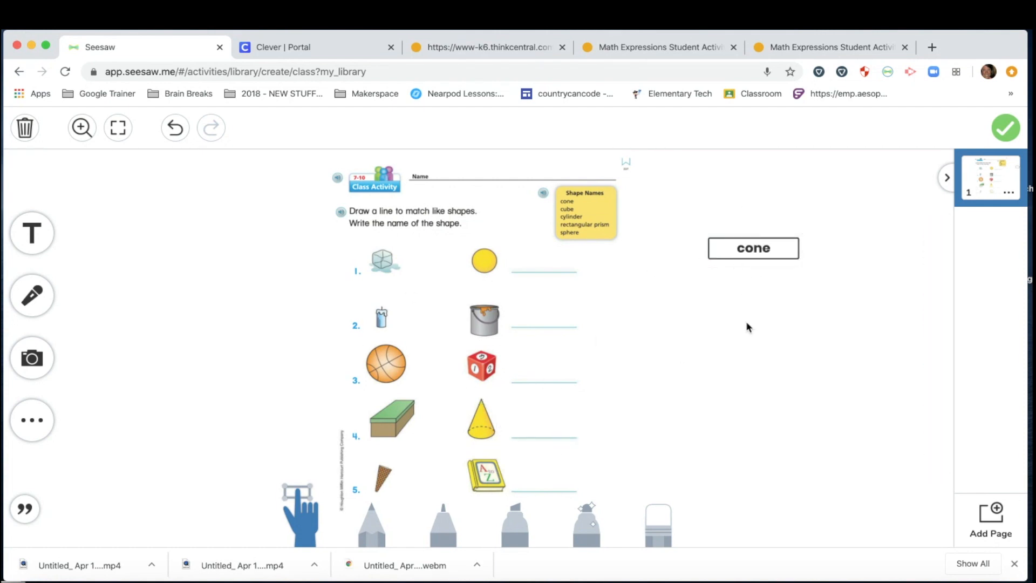
left_click(737, 257)
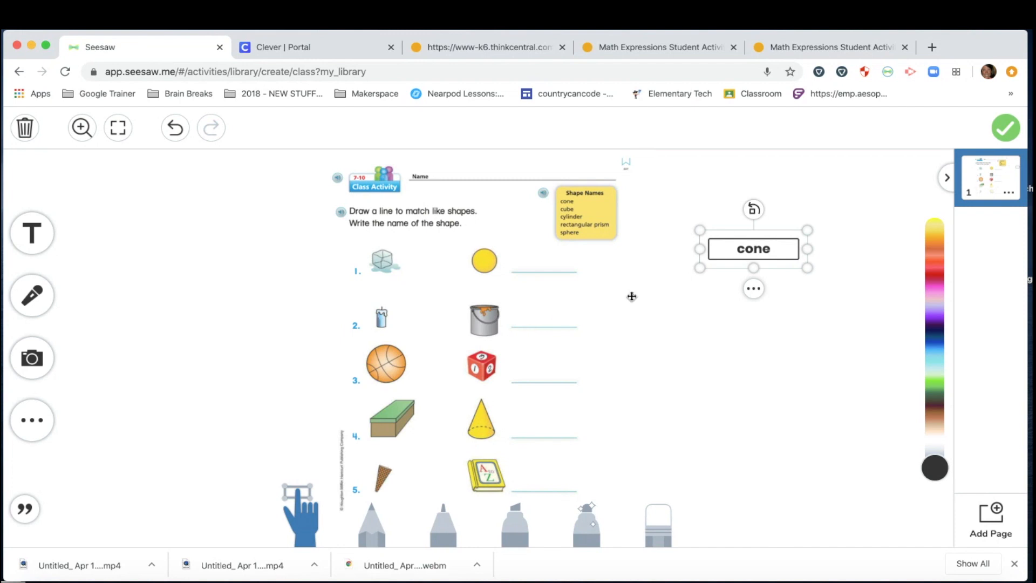
Step: Duplicate the cone label and retype the copy below it as 'cube'
left_click(754, 288)
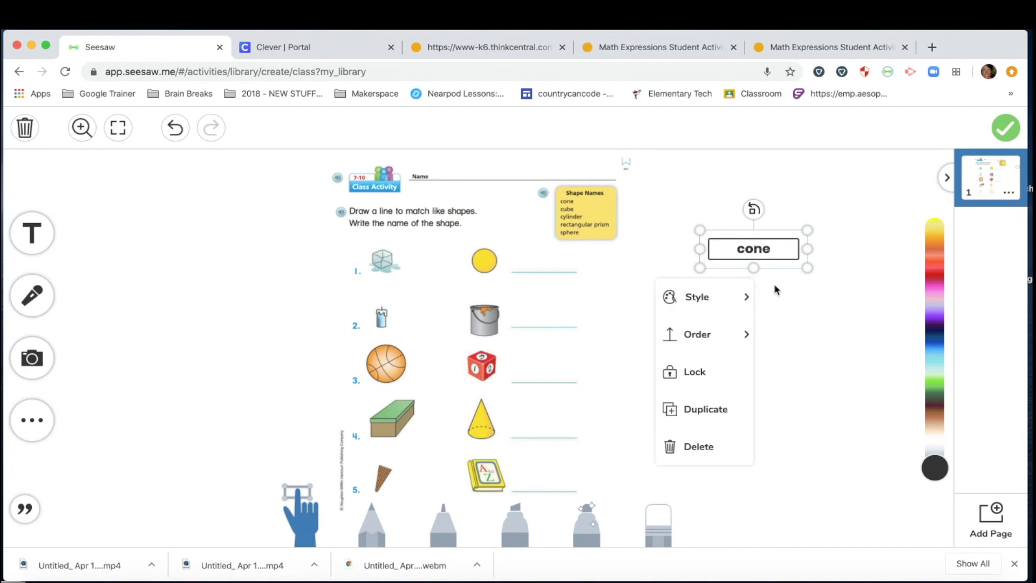
left_click(778, 294)
left_click(765, 250)
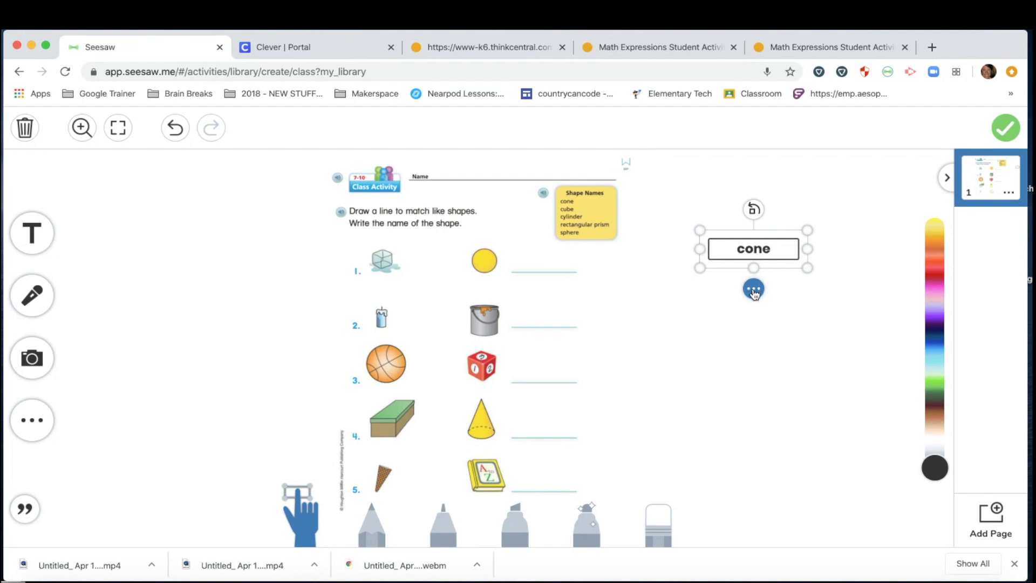
left_click(754, 290)
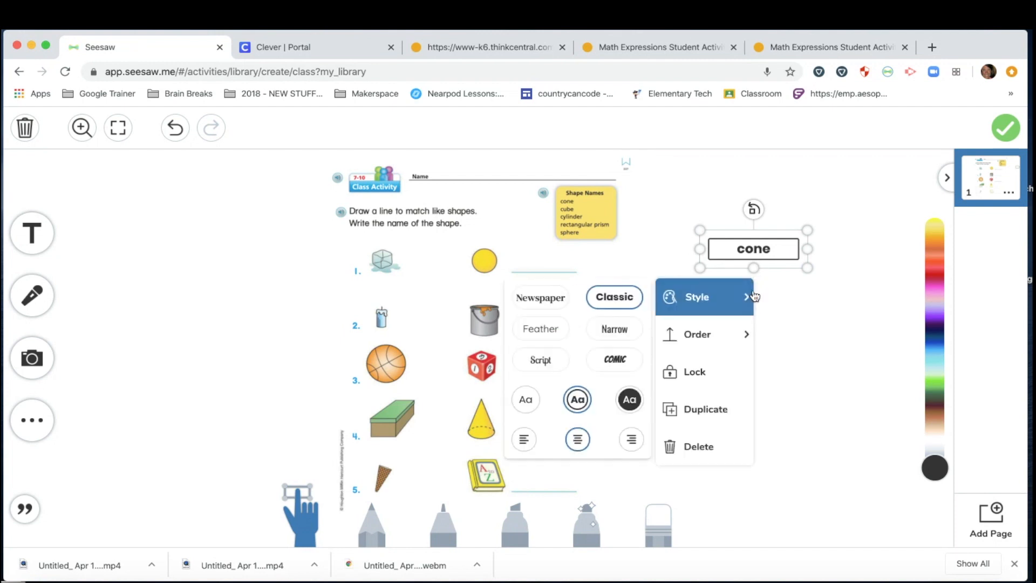
left_click(701, 409)
left_click_drag(764, 269, 760, 300)
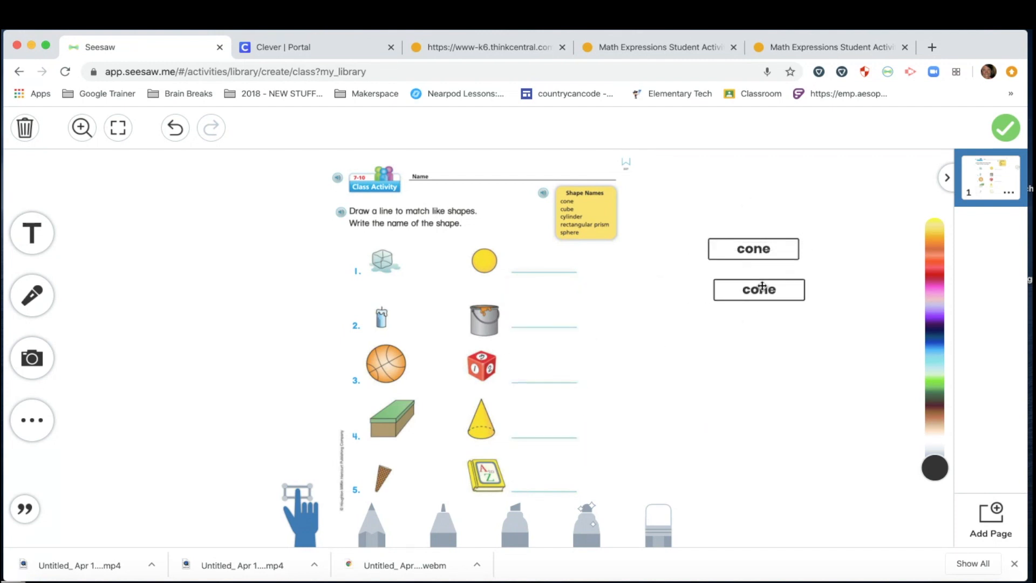
left_click(761, 295)
double_click(761, 295)
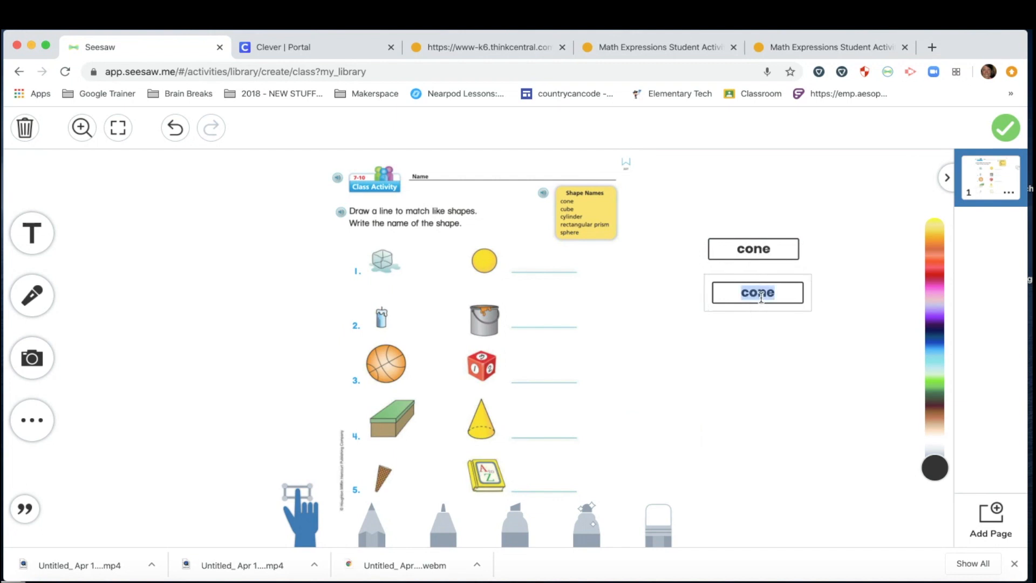
type("cube")
left_click(759, 330)
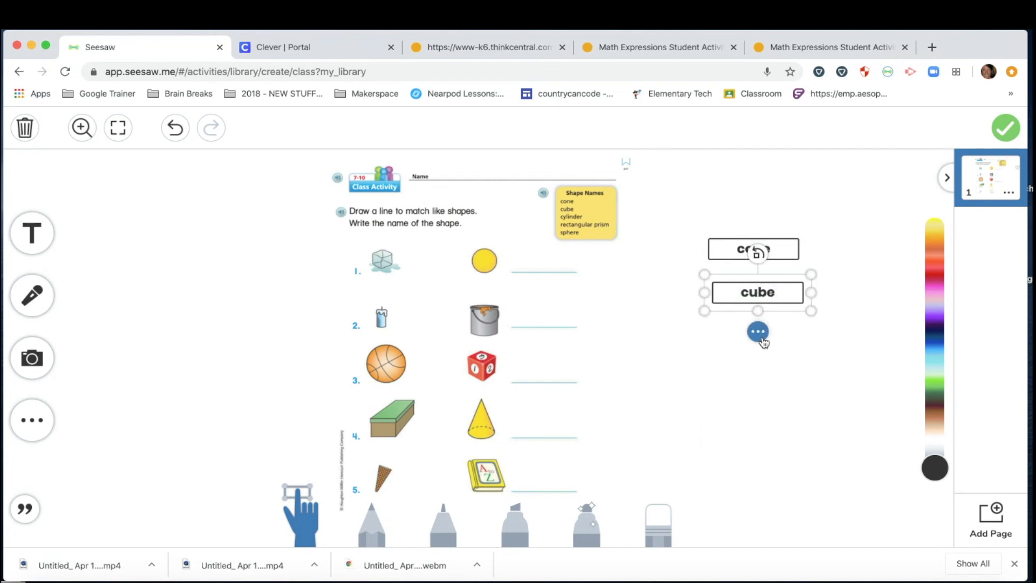
Step: Duplicate the cube label, retype it as 'Sphere', and move it below cube
left_click(758, 332)
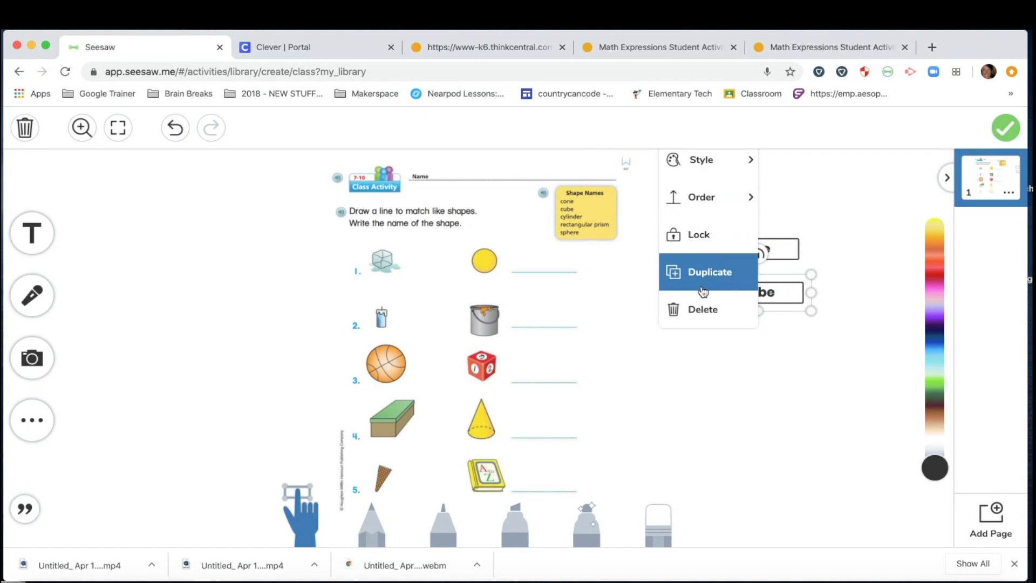
left_click(703, 273)
double_click(760, 305)
type("S")
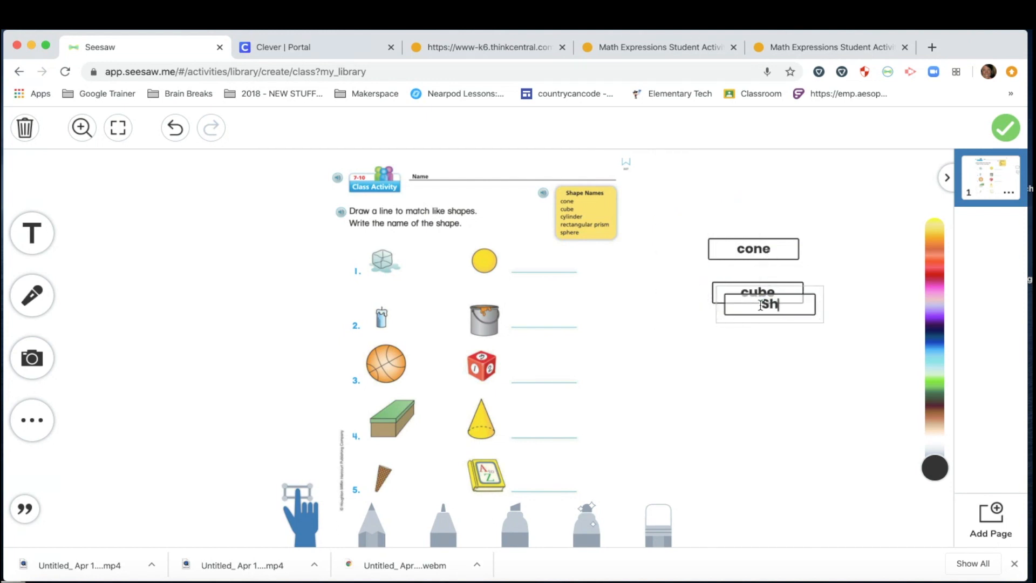
type("phere")
left_click(800, 304)
left_click_drag(801, 305, 789, 334)
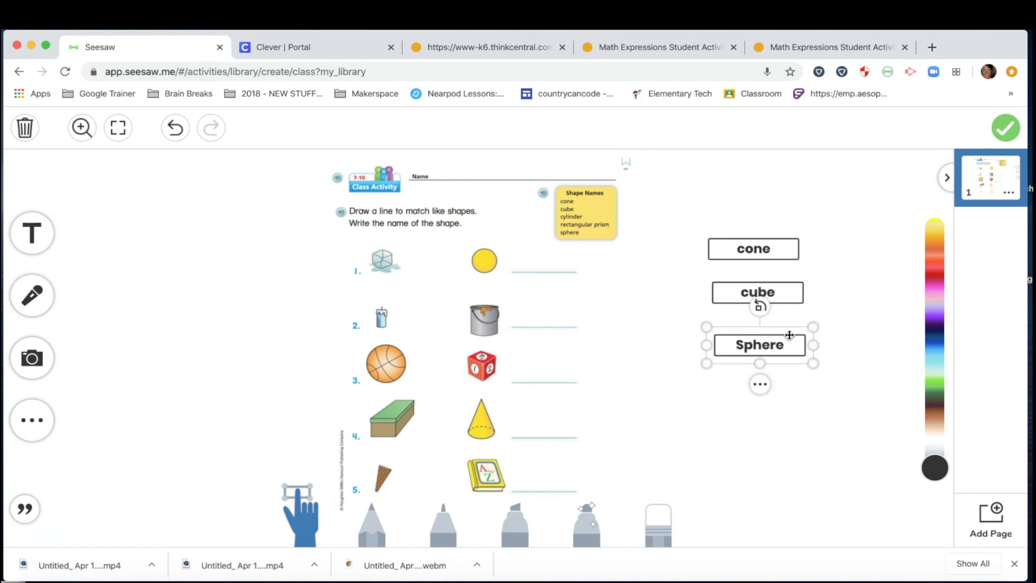
Step: Delete the Sphere, cube and cone labels and hide the browser downloads bar
key("BackSpace")
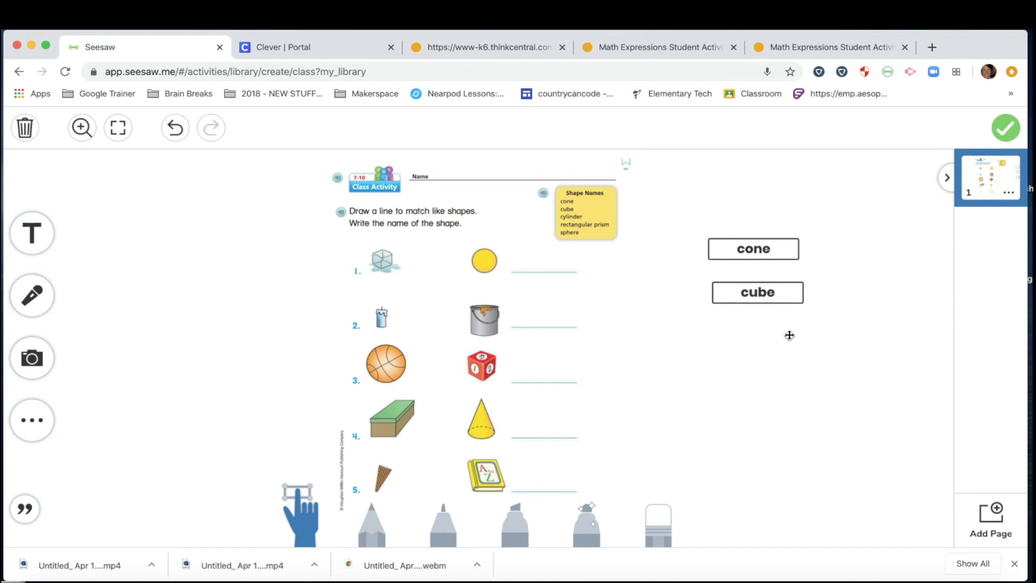
left_click(777, 293)
key("BackSpace")
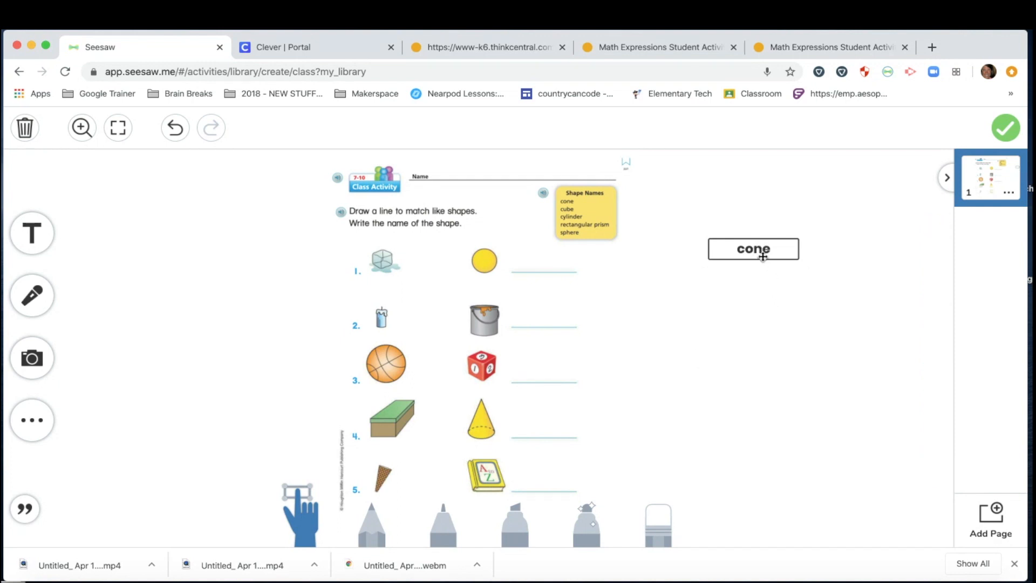
left_click(763, 253)
key("BackSpace")
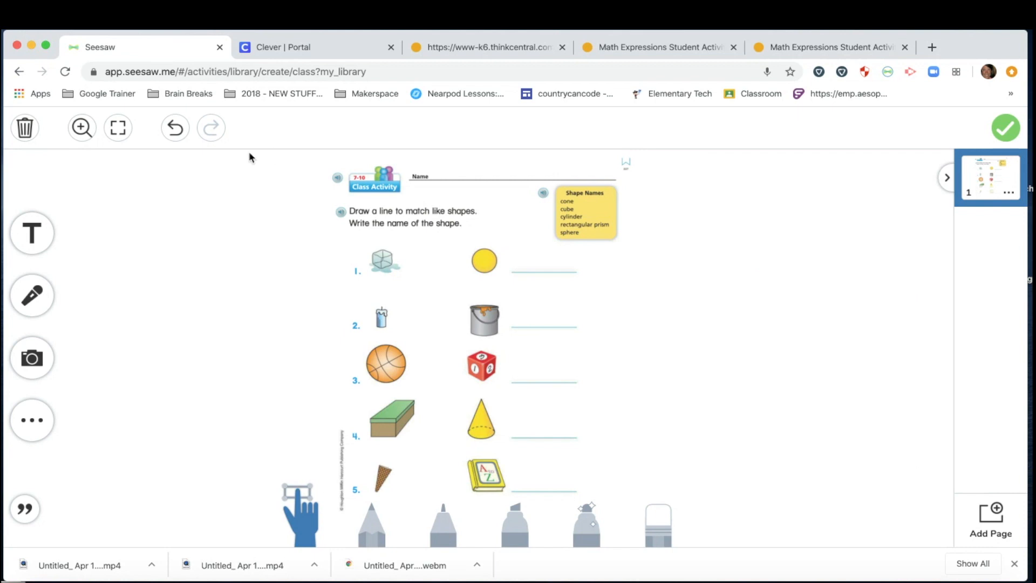
left_click(31, 294)
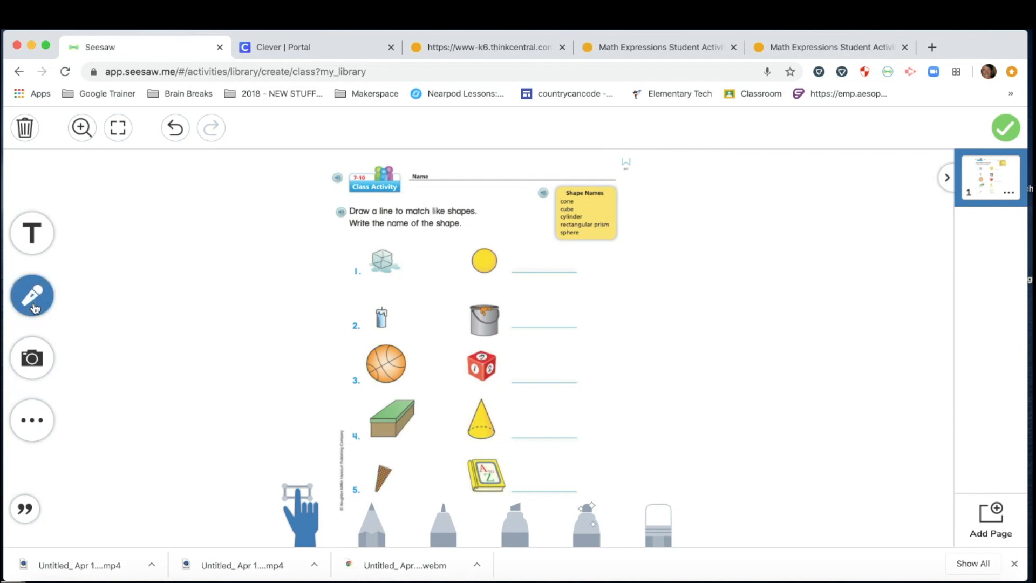
left_click(1014, 564)
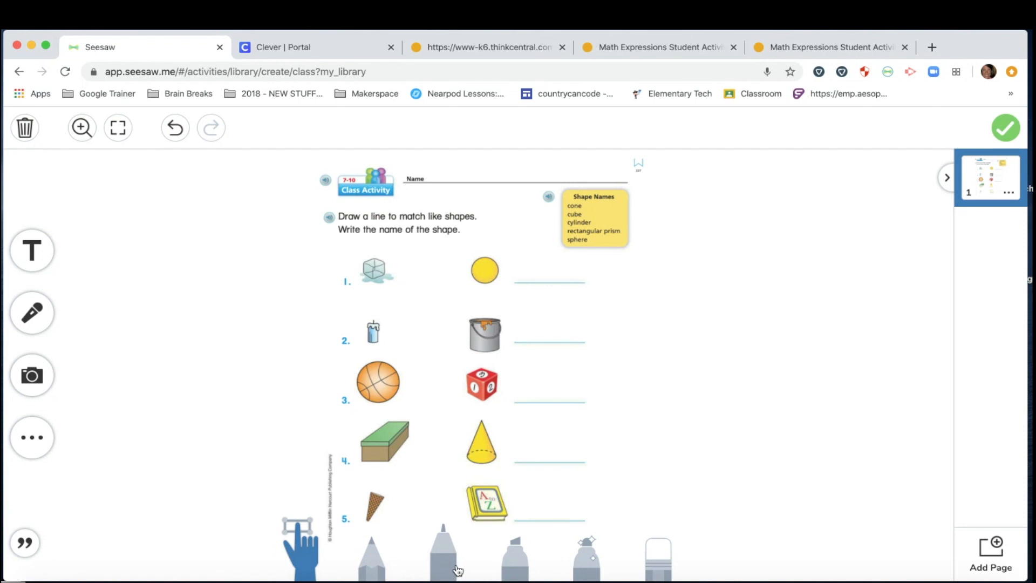
Step: Draw a thin yellow highlighter line from the ice cube to the paint bucket, then erase it
left_click(519, 564)
left_click(516, 559)
left_click(630, 492)
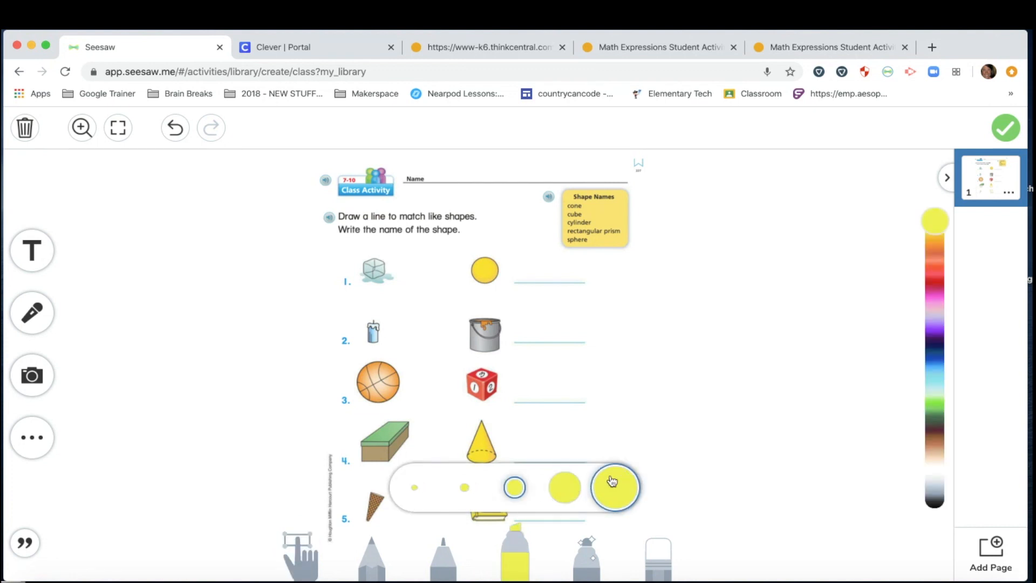
left_click(415, 487)
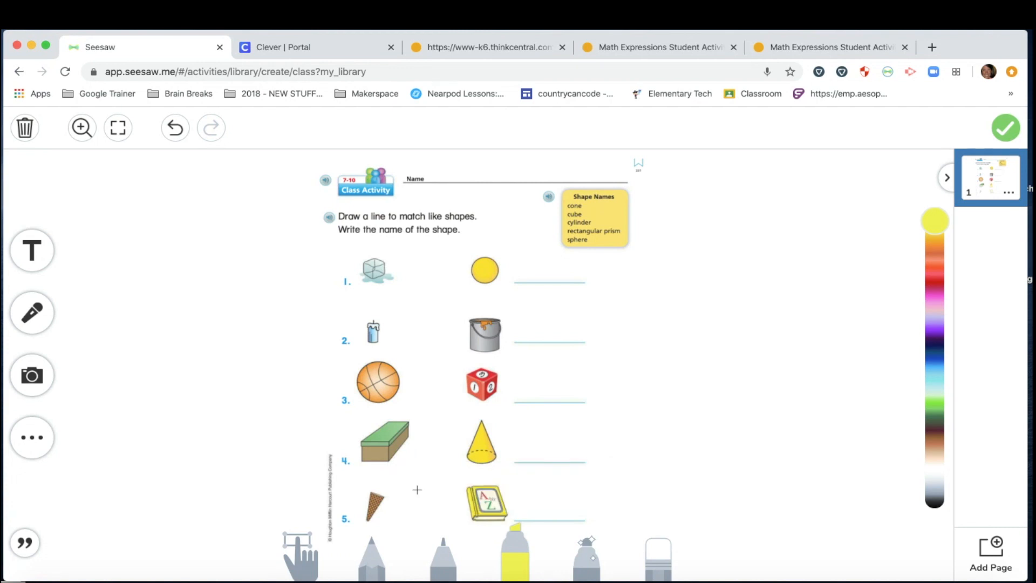
left_click_drag(378, 275, 483, 355)
left_click(660, 559)
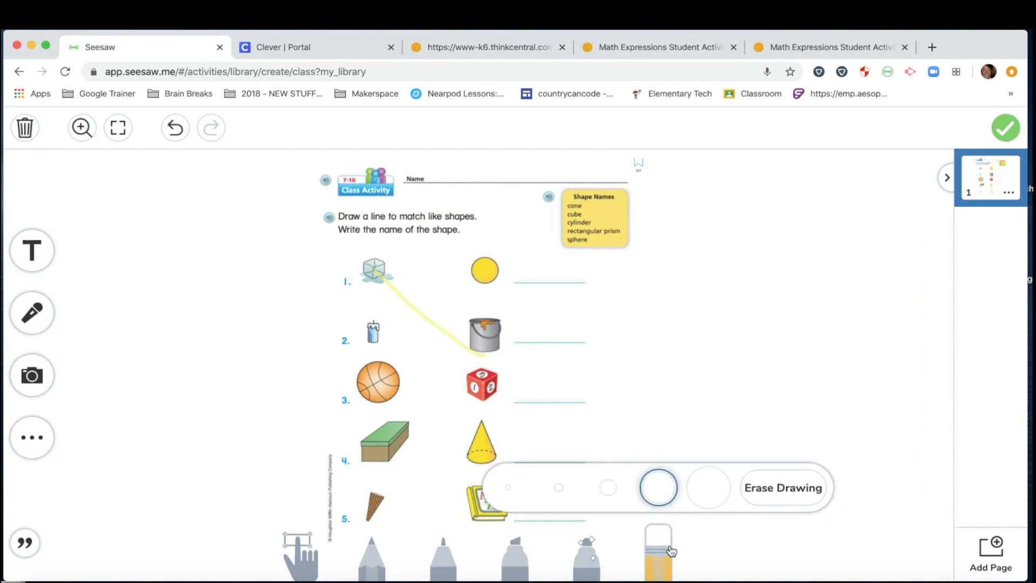
left_click(793, 502)
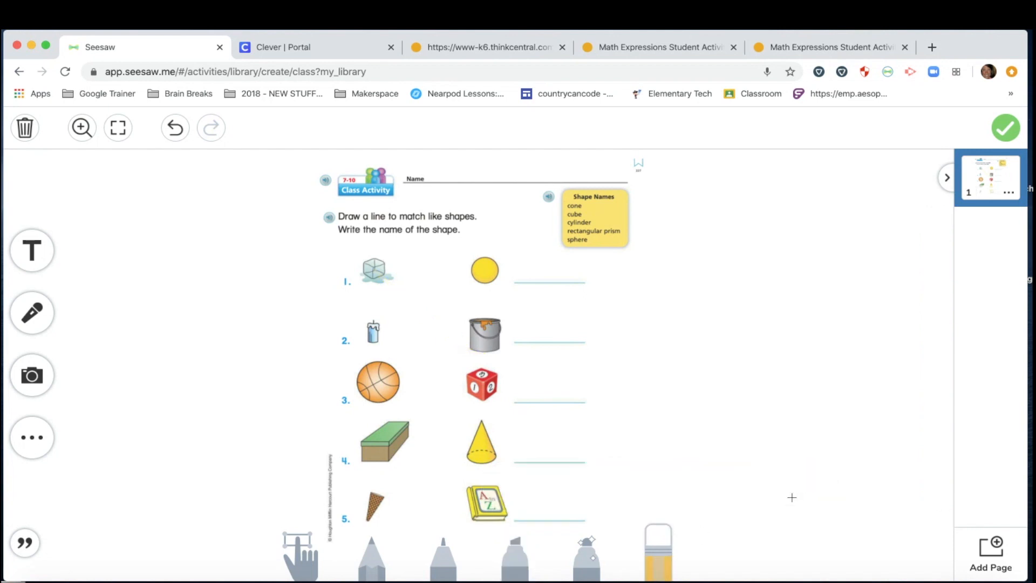
Step: Draw a pink spray line from the ice cube to the number cube, erase it, and select the worksheet
left_click(587, 561)
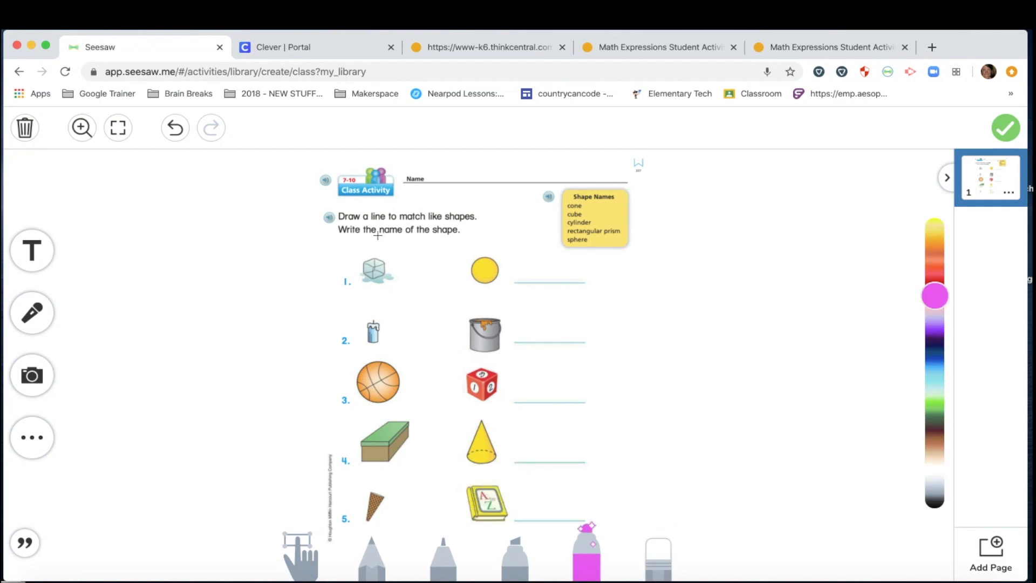
left_click_drag(373, 267, 477, 374)
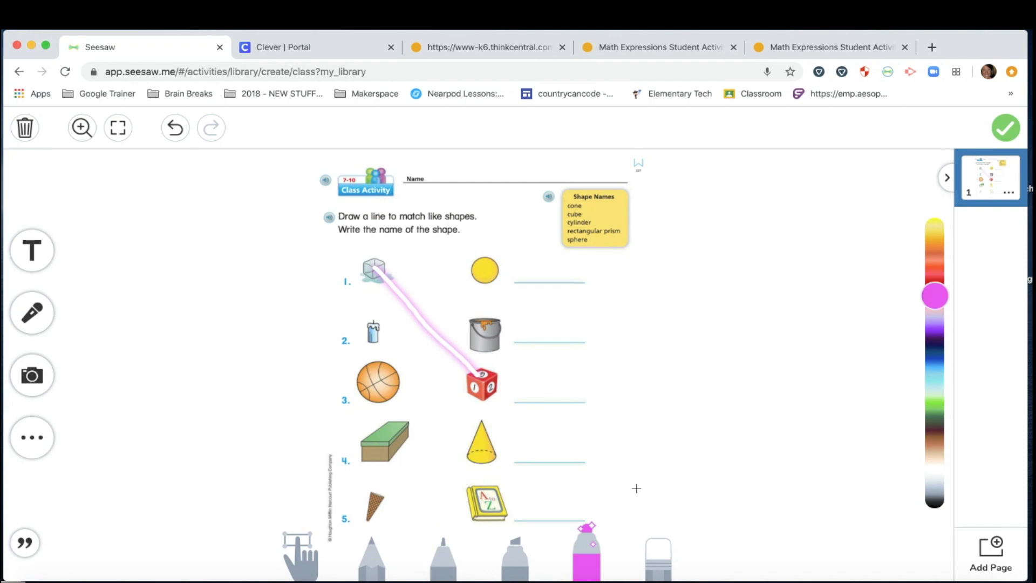
left_click(660, 556)
left_click(802, 491)
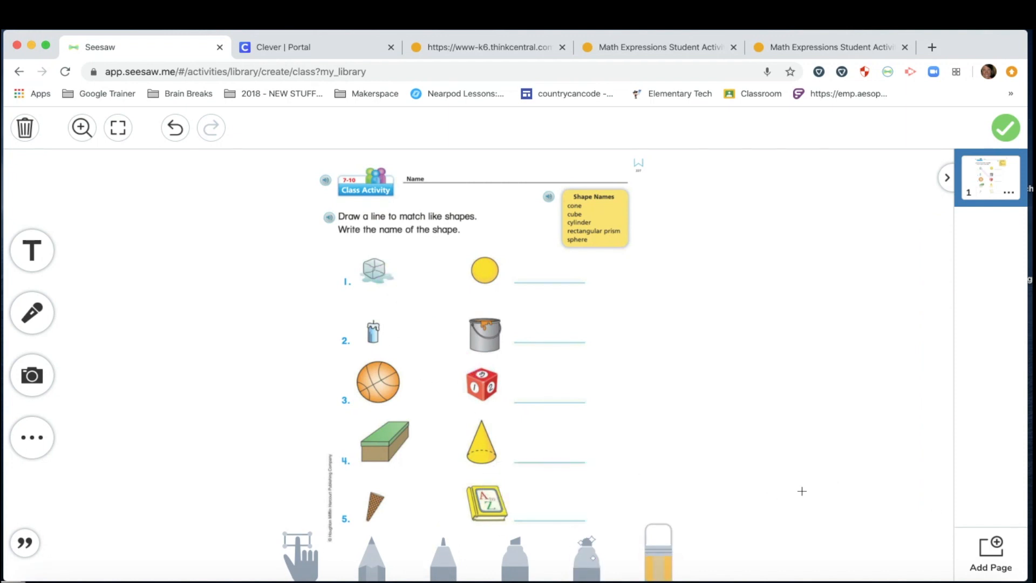
left_click(302, 546)
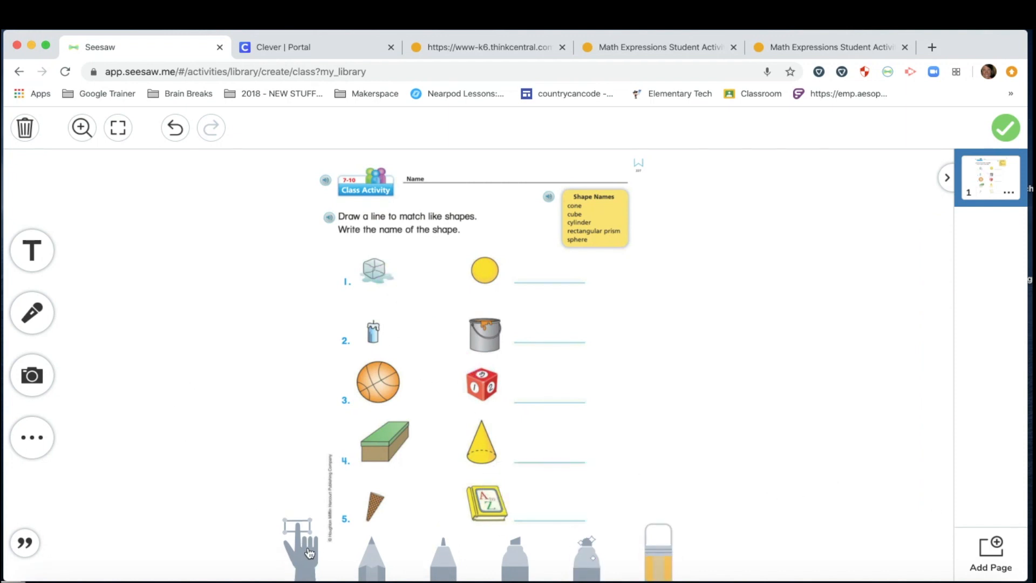
left_click(303, 548)
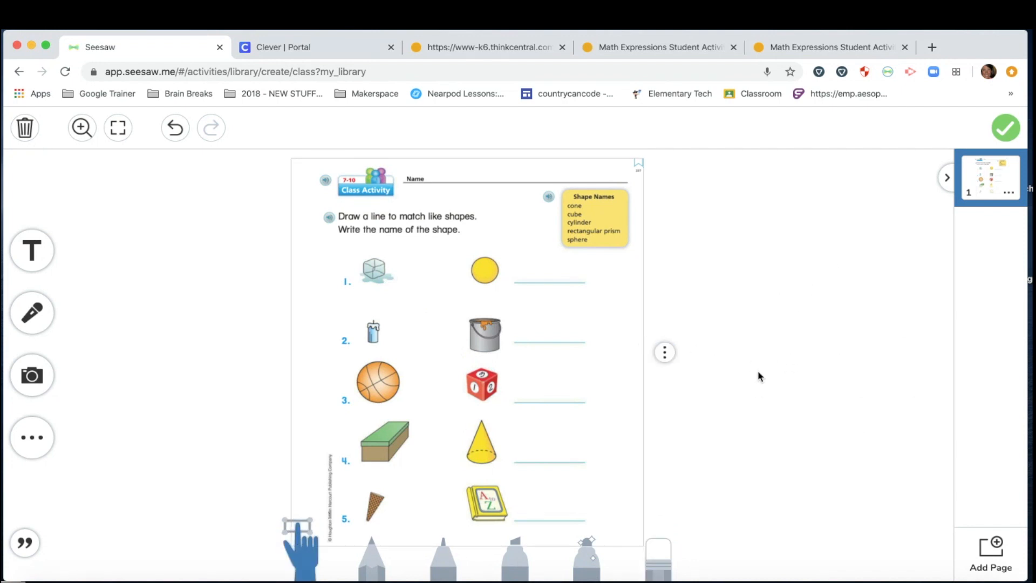
Step: Confirm the worksheet image stays locked, then set the pencil colour to dark purple
left_click_drag(435, 349, 412, 356)
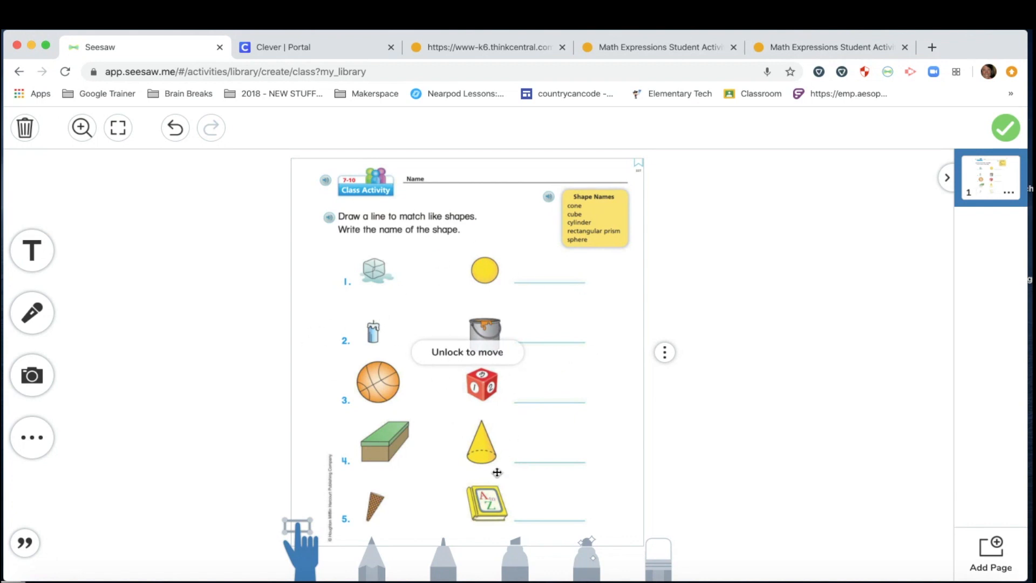
left_click(231, 348)
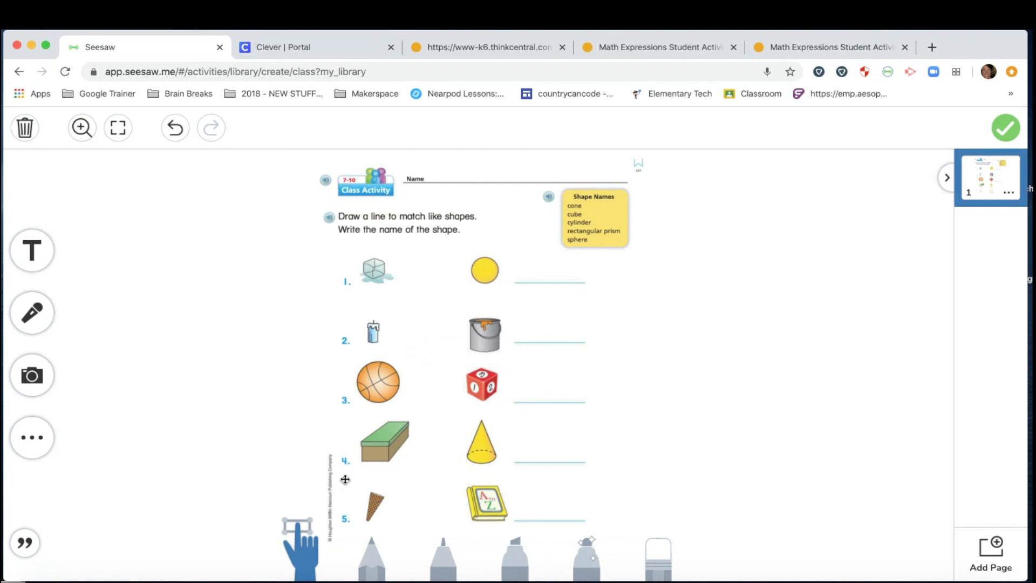
left_click(365, 558)
mouse_move(934, 495)
left_mouse_down()
mouse_move(926, 358)
mouse_move(931, 391)
left_mouse_up()
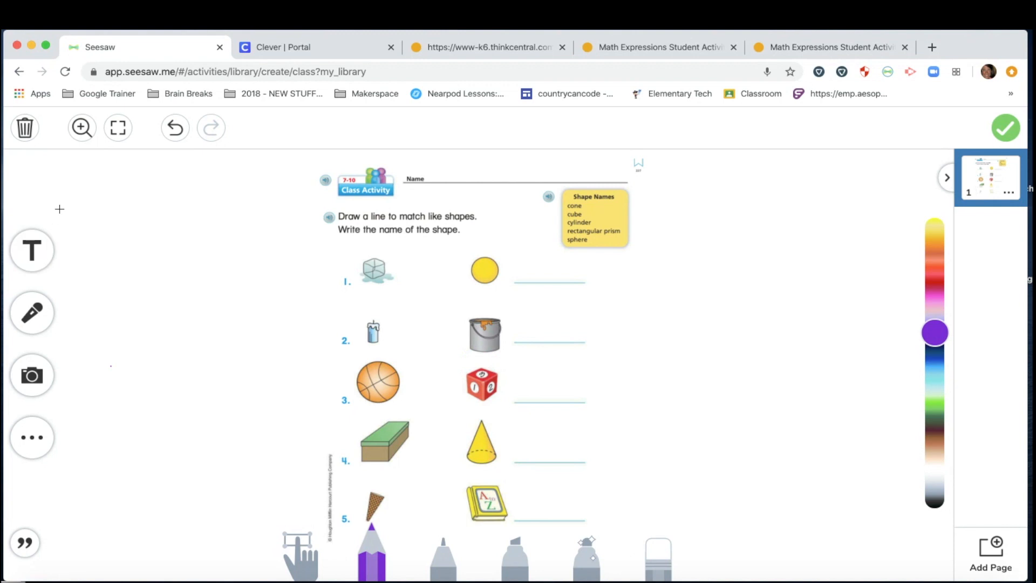
left_click(34, 317)
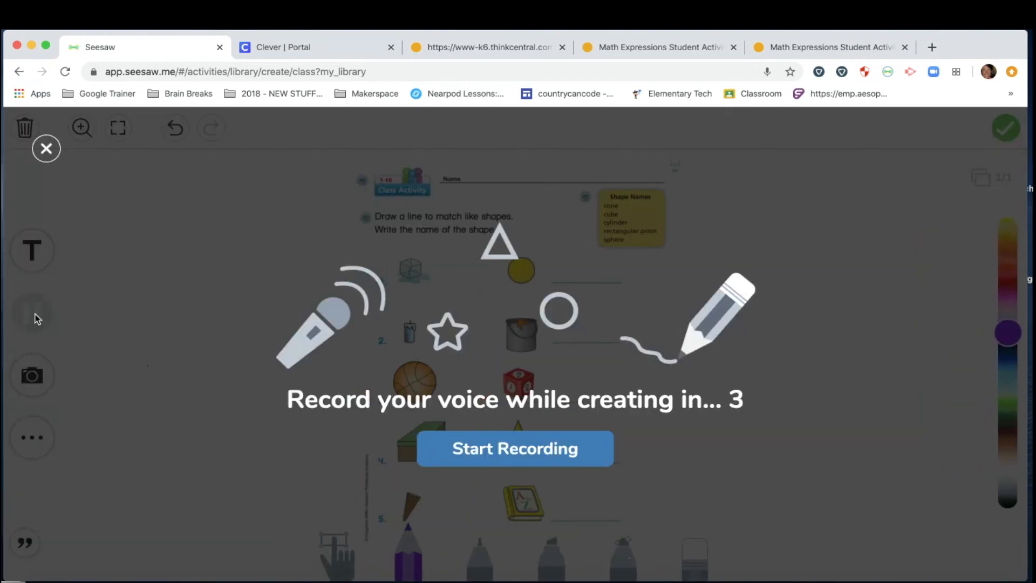
Step: Start the voice recording, pause to undo the stray highlight on 'cone', then resume recording
left_click(496, 450)
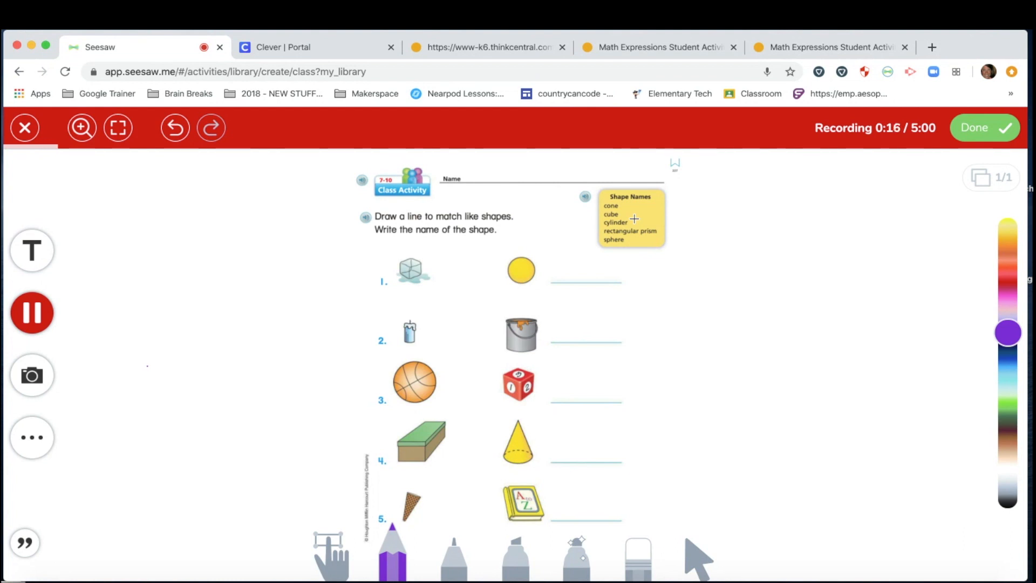
left_click(516, 552)
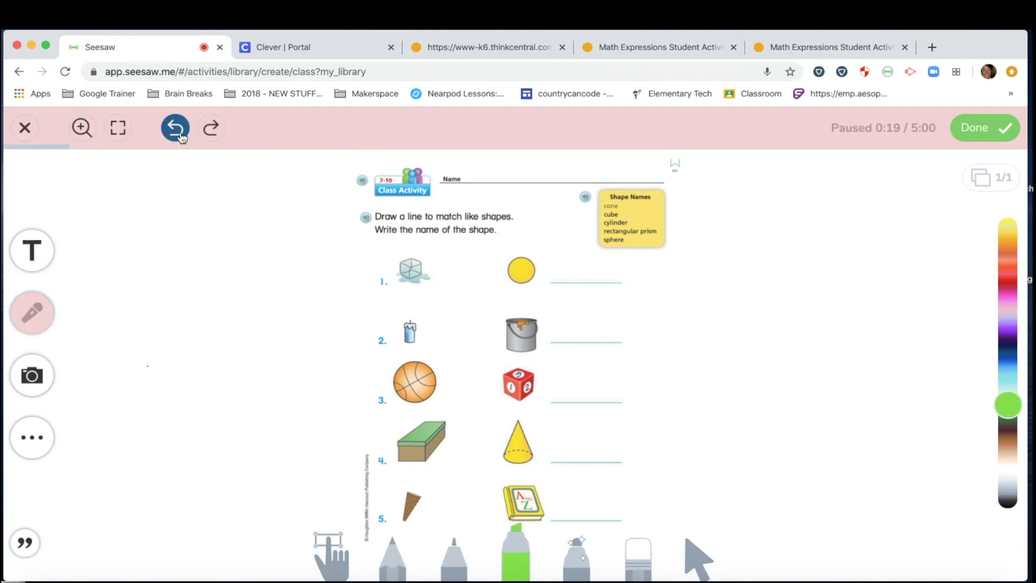
left_click(177, 134)
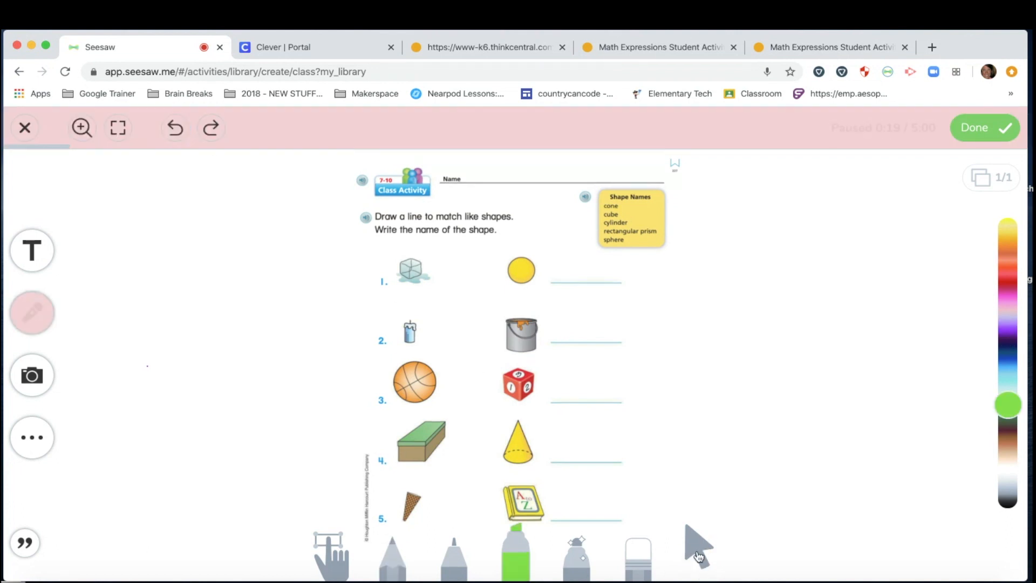
left_click(696, 546)
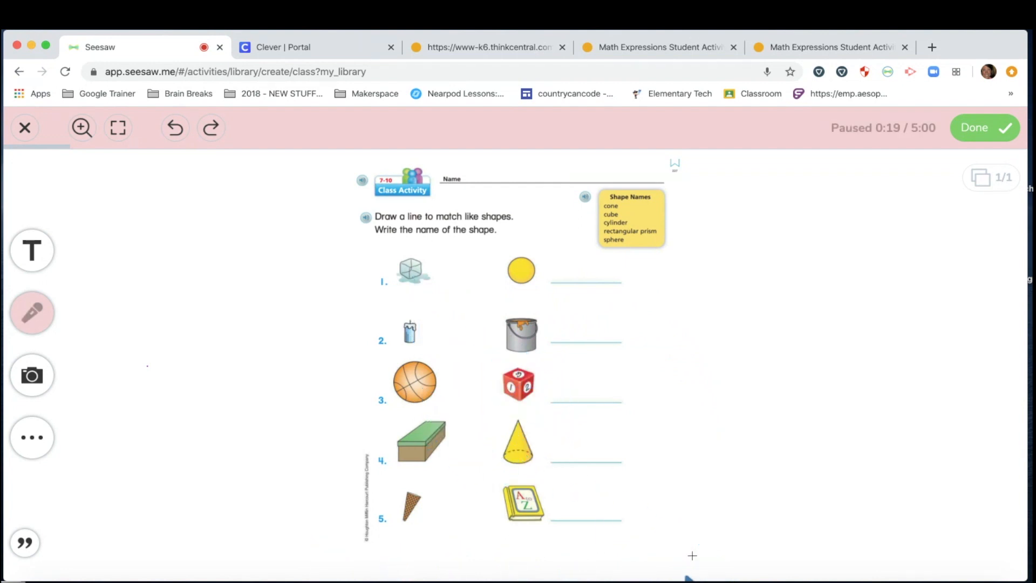
left_click(38, 319)
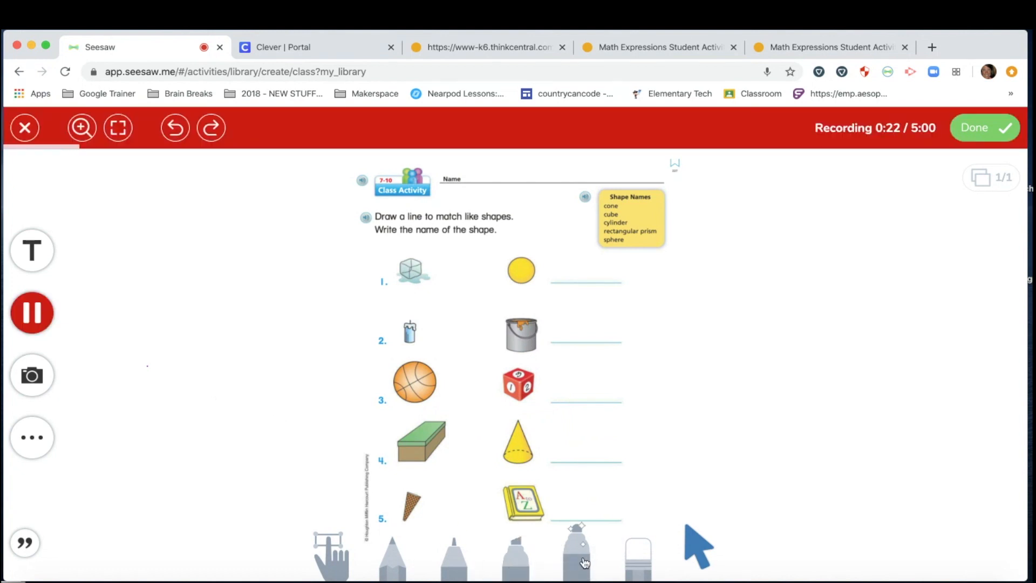
Step: Draw a thinnest-size pink marker line matching the ice cube to the red number cube
left_click(587, 563)
left_click(587, 563)
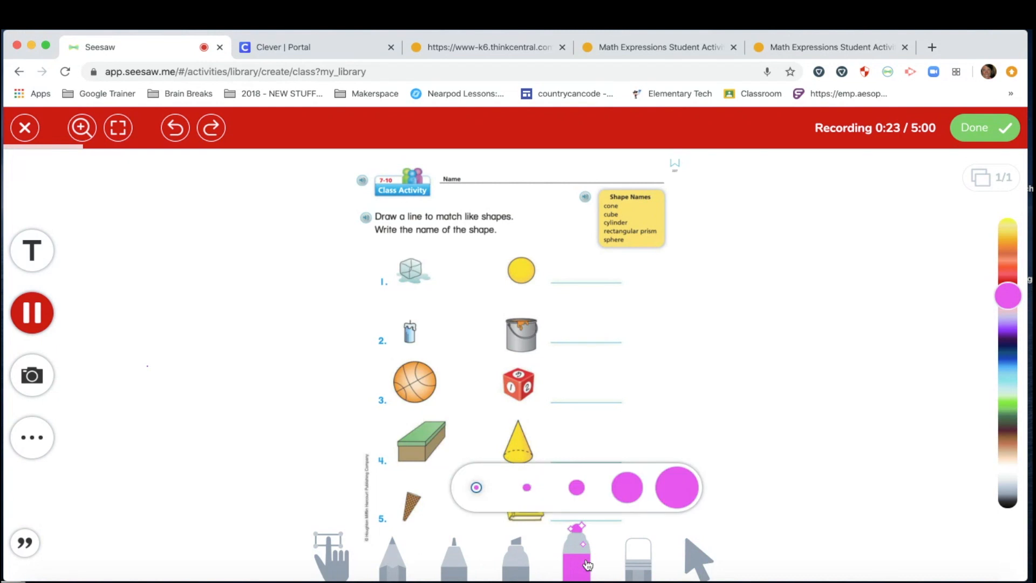
left_click(472, 488)
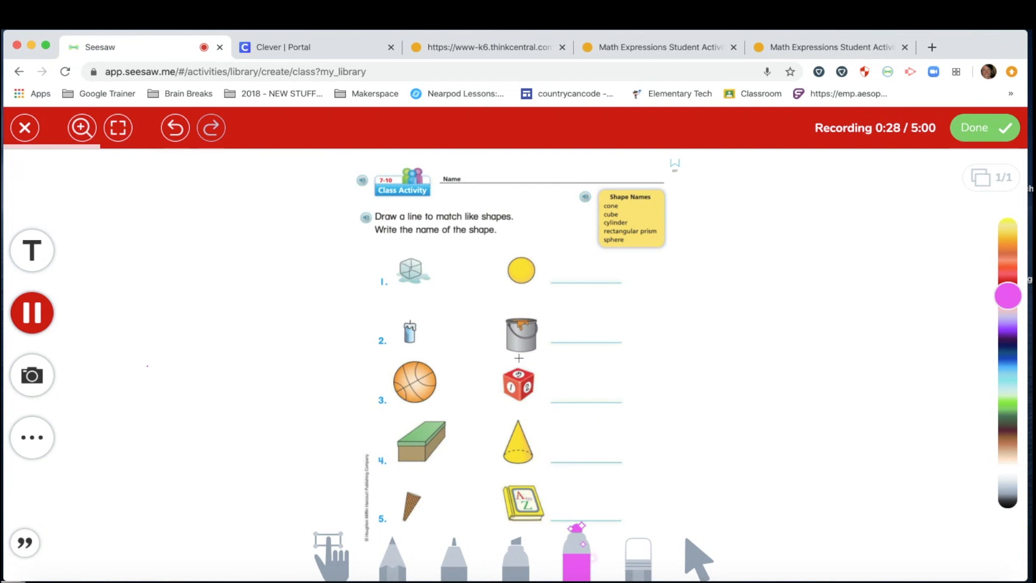
left_click_drag(408, 271, 508, 379)
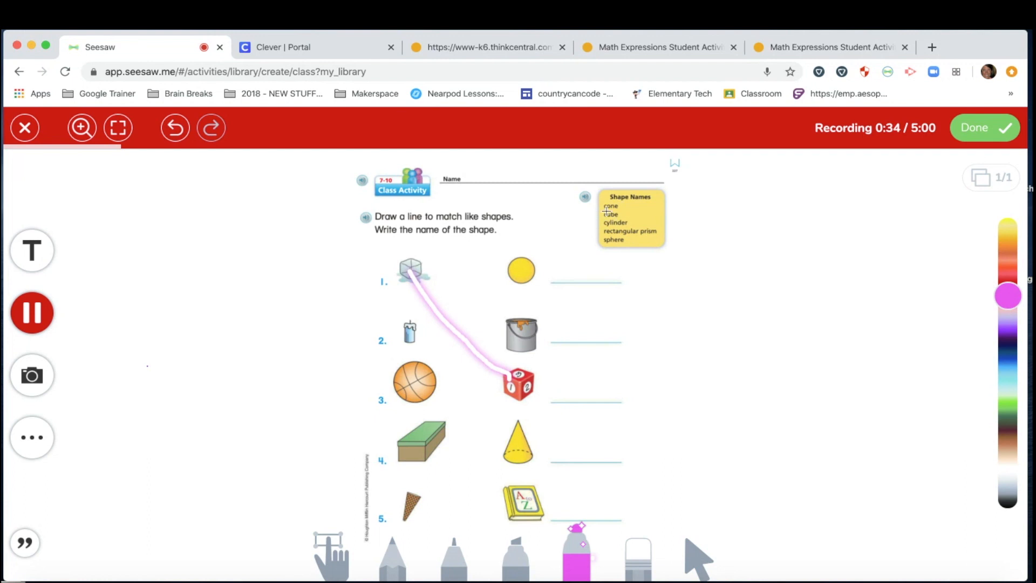
left_click(39, 254)
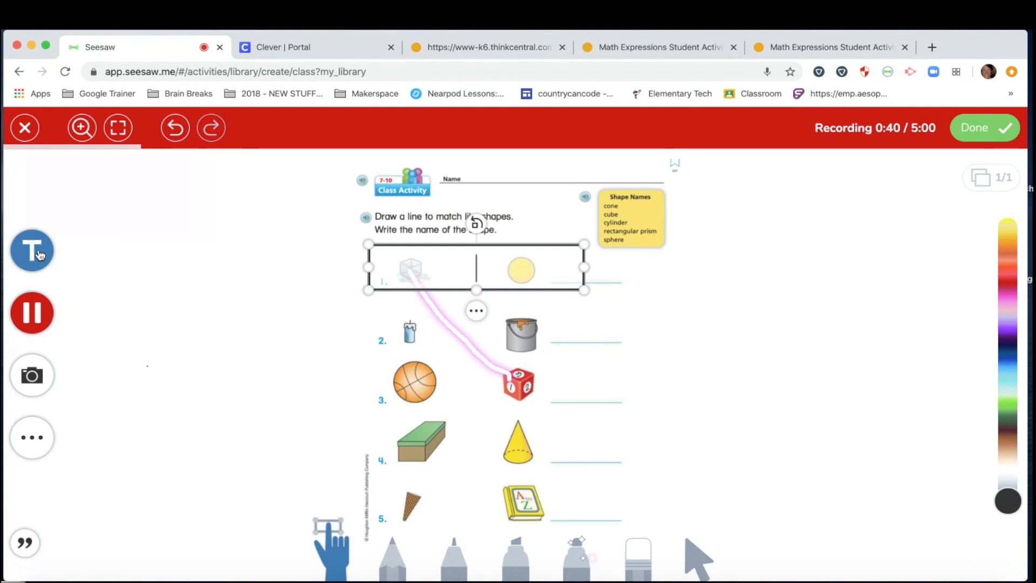
Step: Place a 'cube' text label beside the number cube and discard the extra empty text box
type("cube")
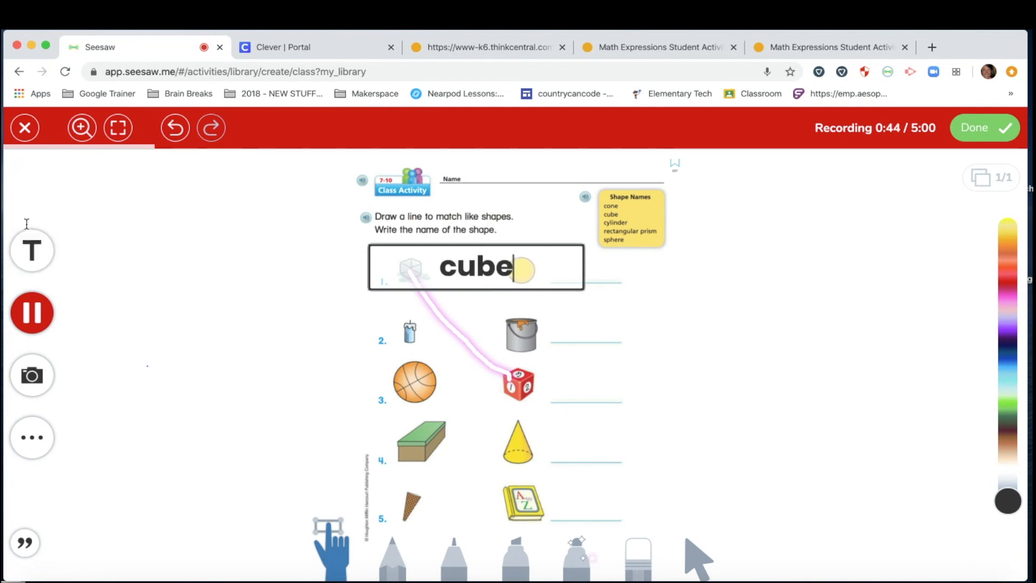
left_click(315, 293)
left_click_drag(363, 246, 595, 393)
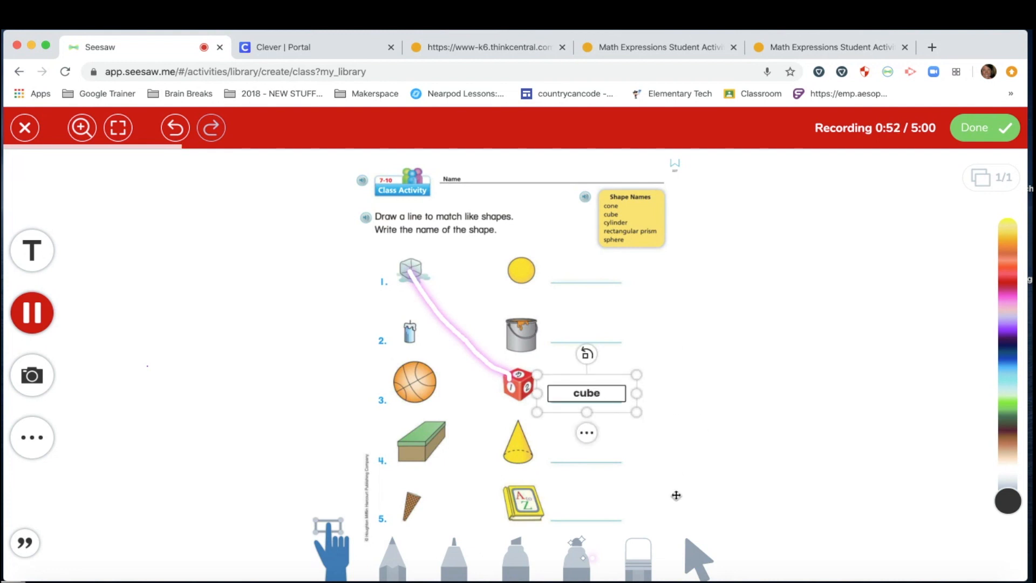
left_click(33, 254)
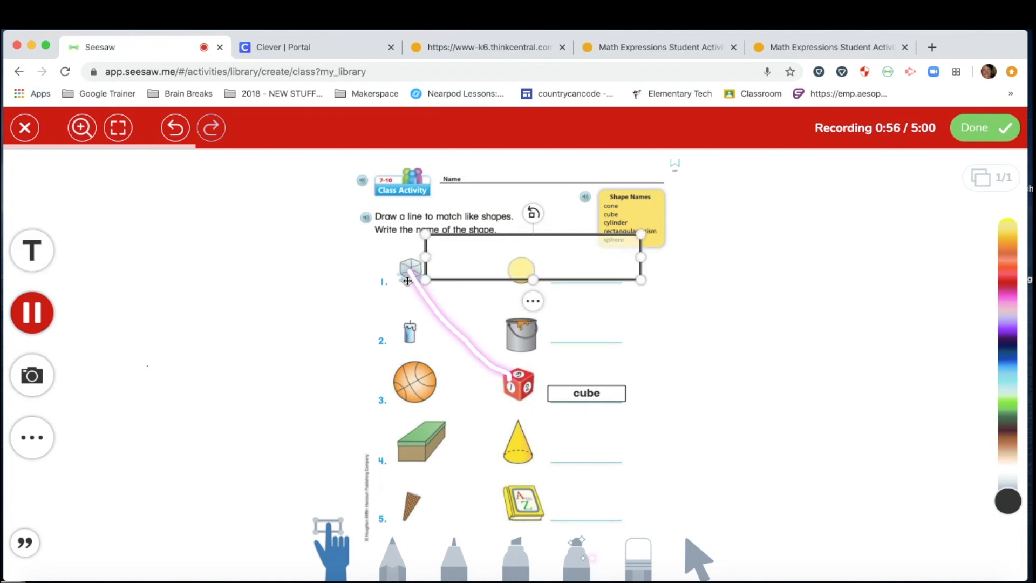
left_click(670, 325)
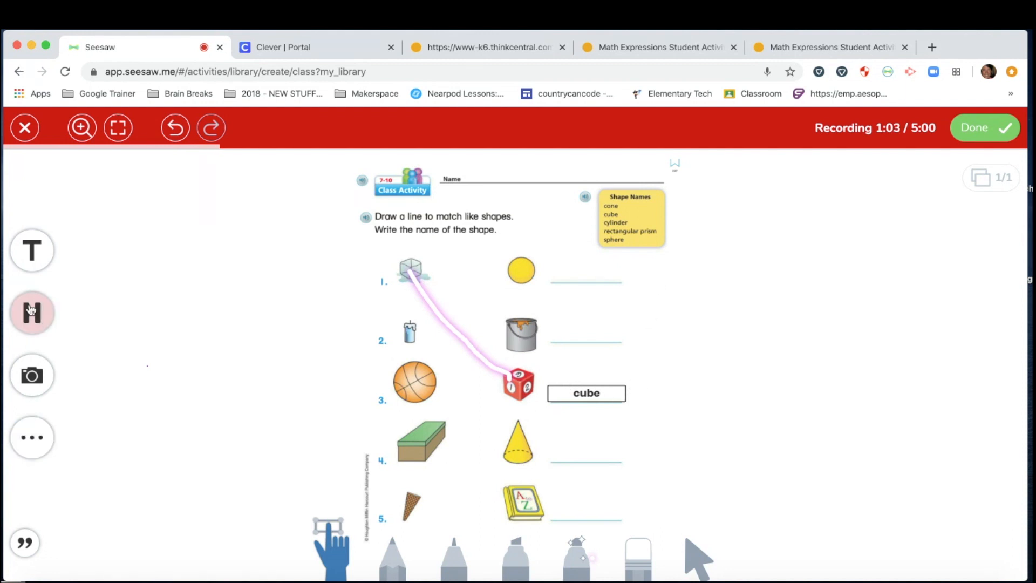
Step: End the 1:04 voice recording and save the worksheet as the activity's example item
left_click(31, 311)
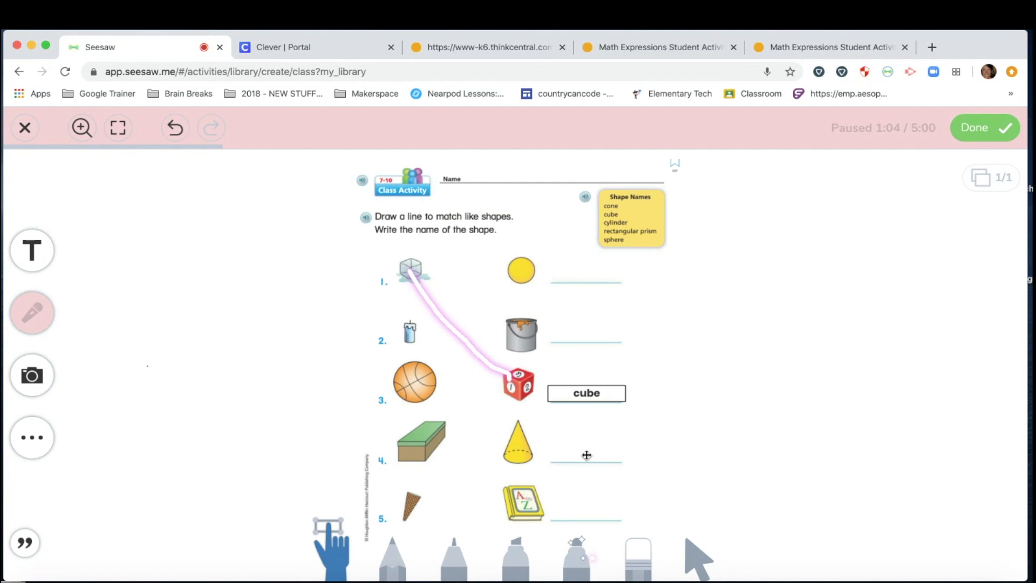
left_click(998, 133)
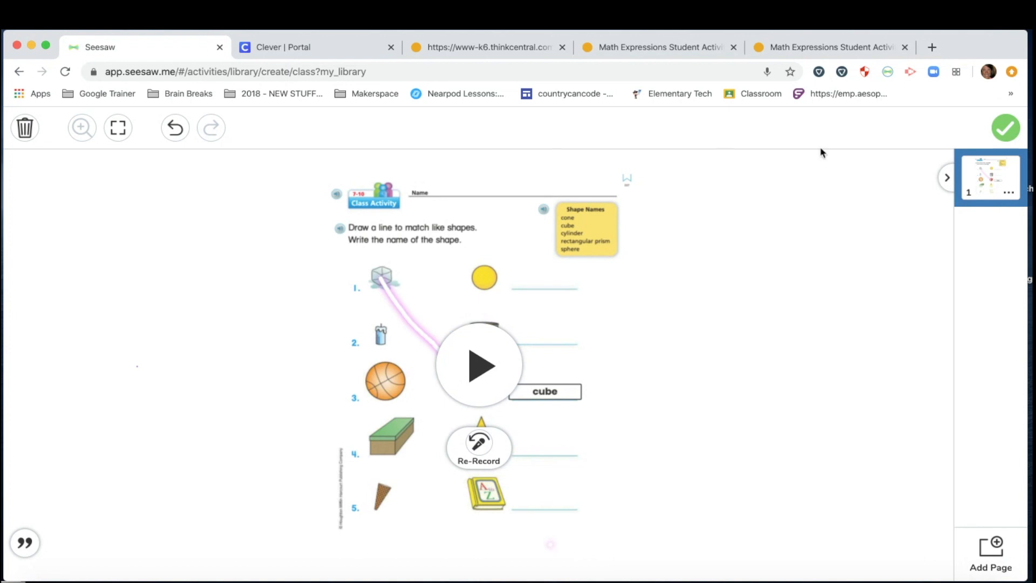
left_click(1007, 128)
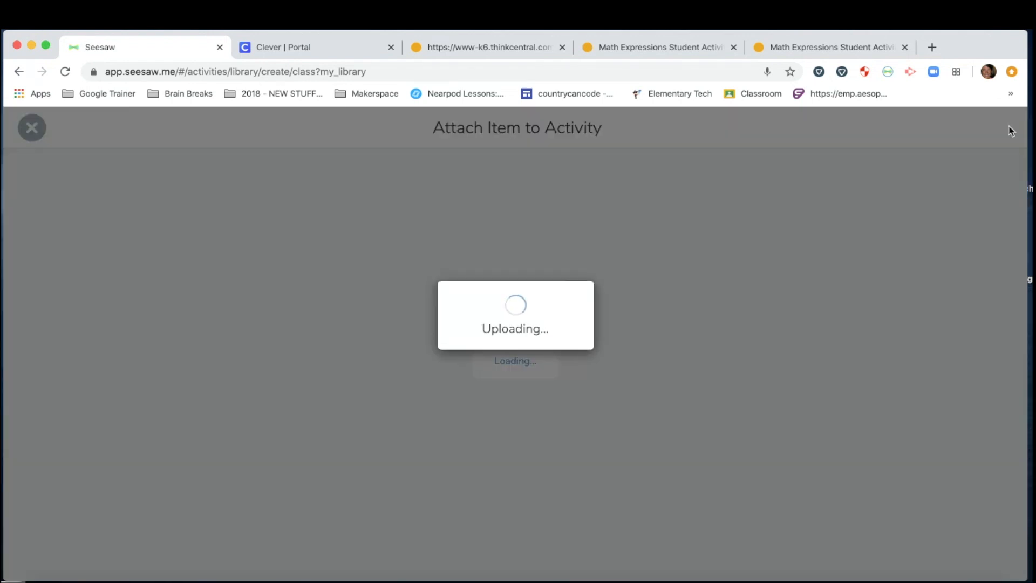
Step: Scroll the Create New Activity form down to the Student Template section
scroll(244, 317, "down", 3)
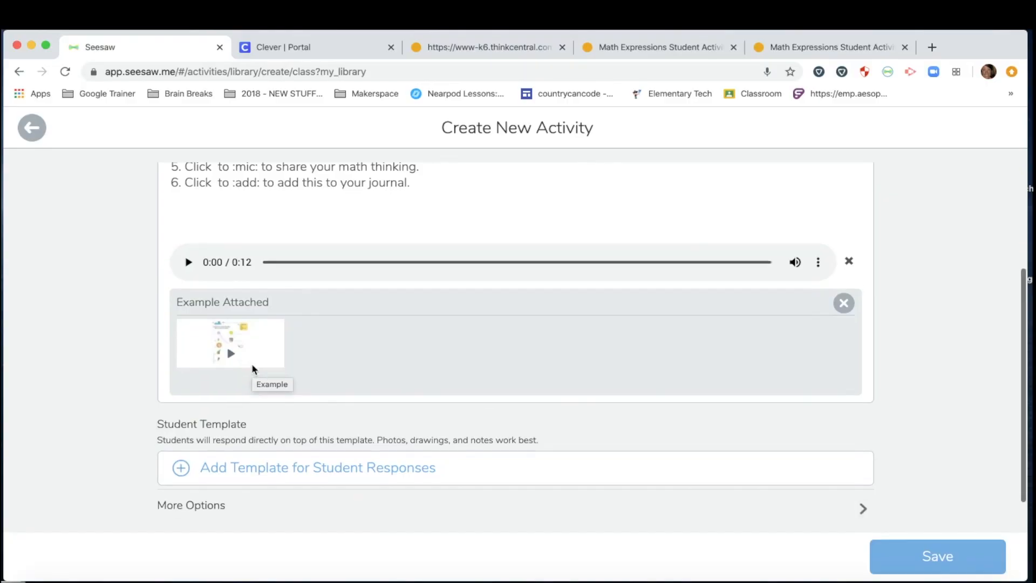
scroll(252, 364, "down", 1)
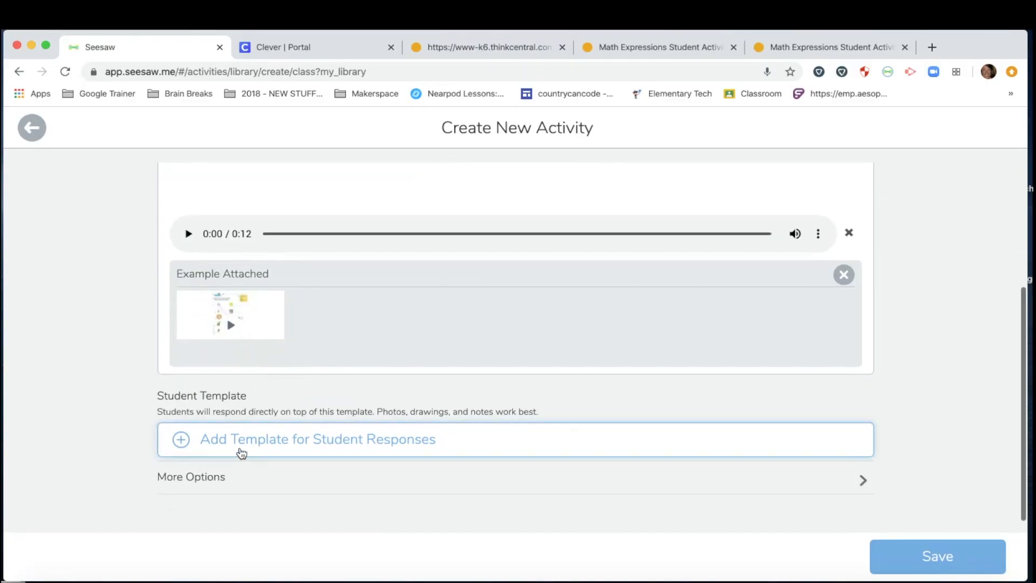
Step: Start a blank Drawing template for student responses and switch to the ThinkCentral worksheet tab
left_click(264, 448)
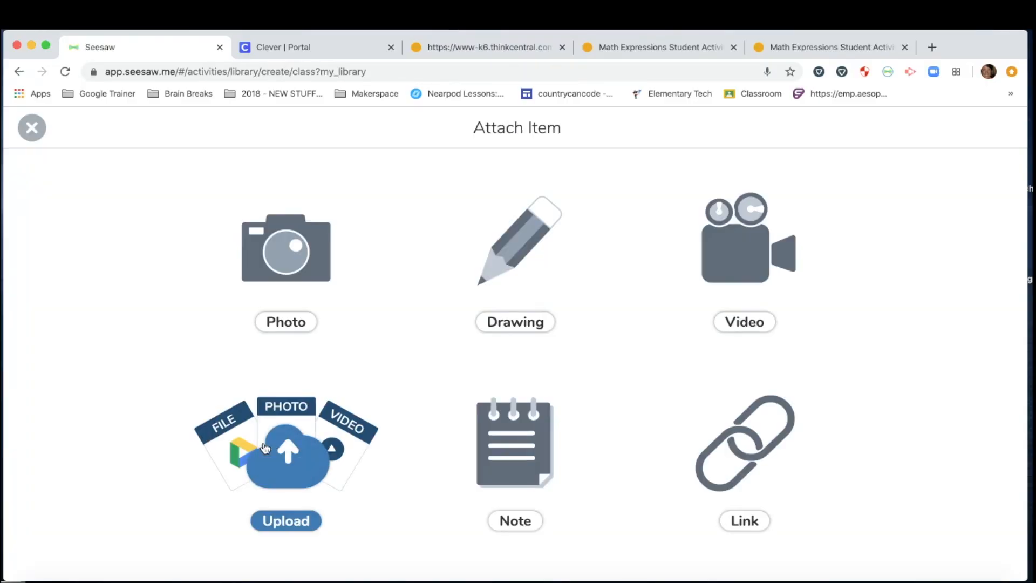
left_click(519, 260)
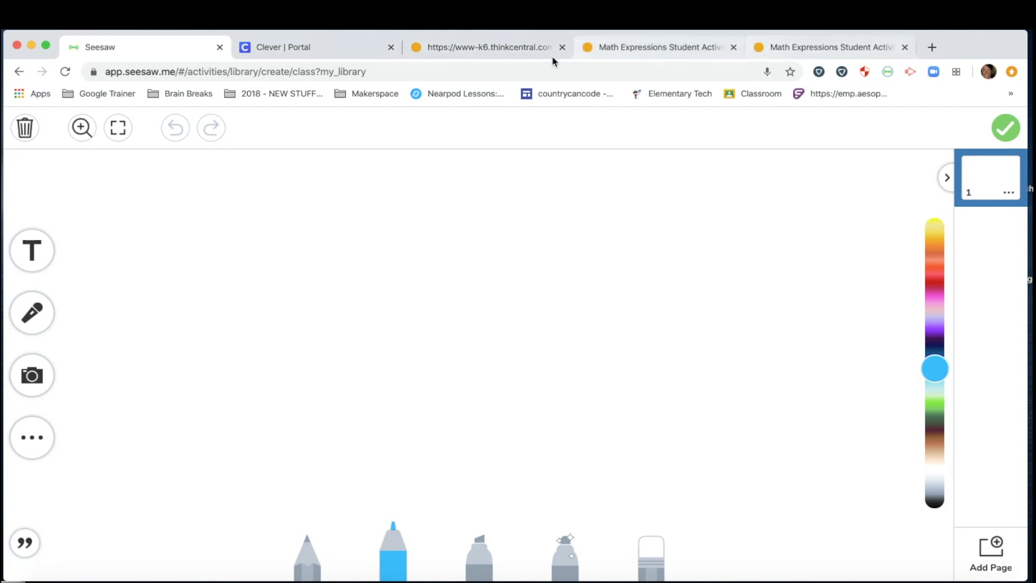
left_click(787, 50)
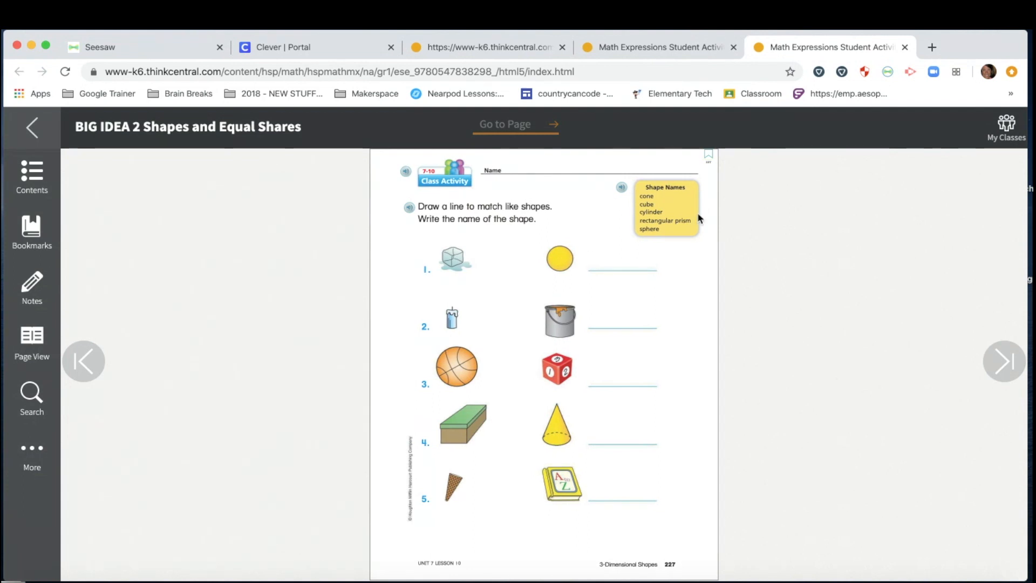
Step: Capture a selected area covering the page 227 'Draw a line to match like shapes' worksheet
left_click(885, 73)
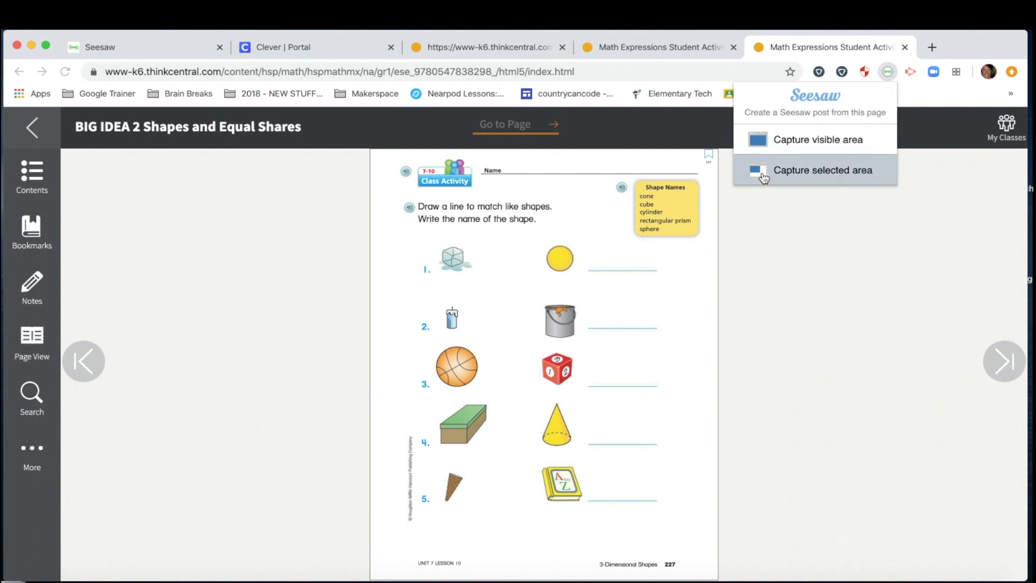
left_click(763, 173)
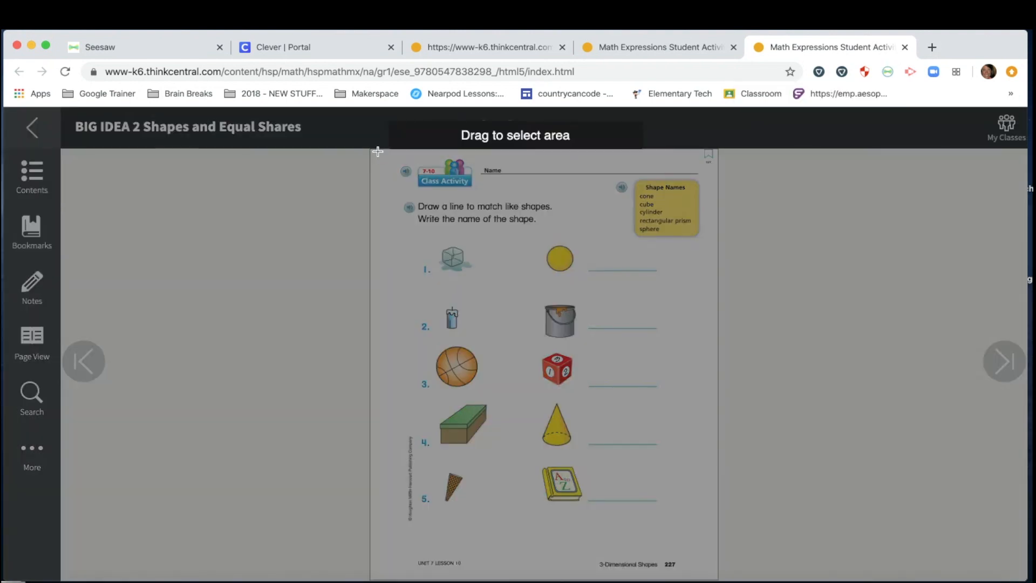
left_click_drag(378, 152, 710, 532)
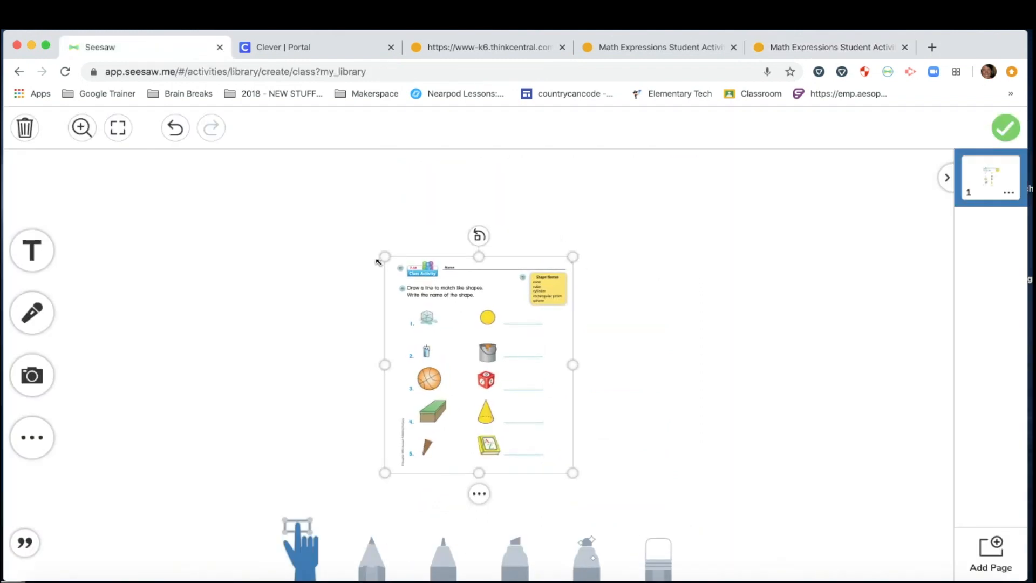
Step: Enlarge the worksheet image to fill the canvas, lock it, and save the template
left_click_drag(385, 258, 313, 194)
left_click_drag(573, 469, 654, 516)
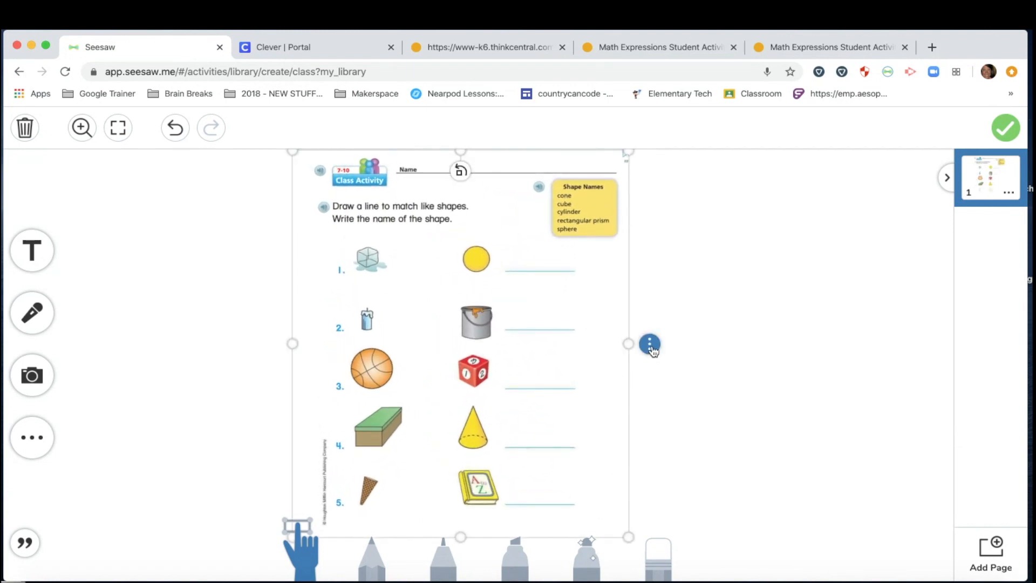
left_click(650, 343)
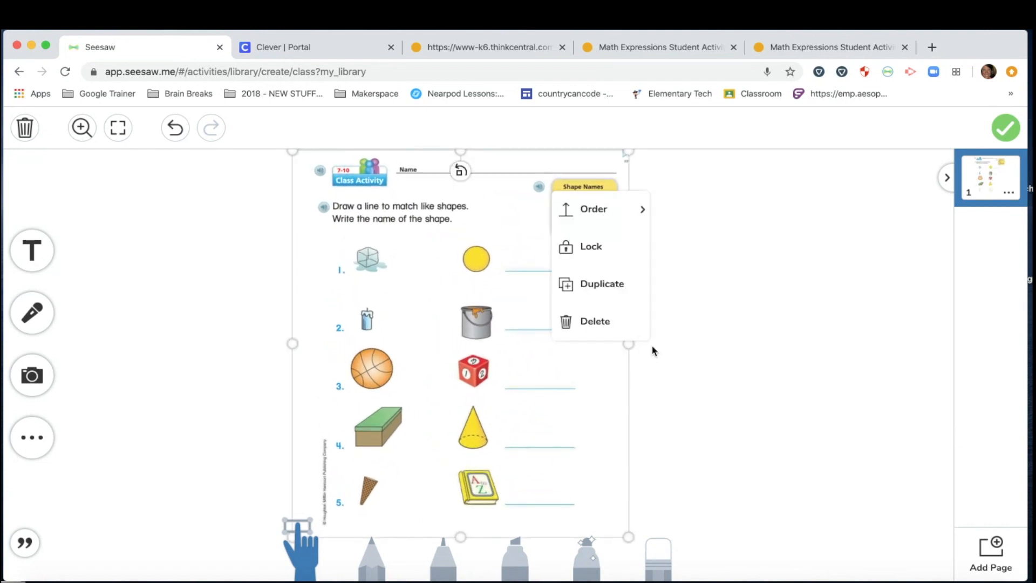
left_click(601, 257)
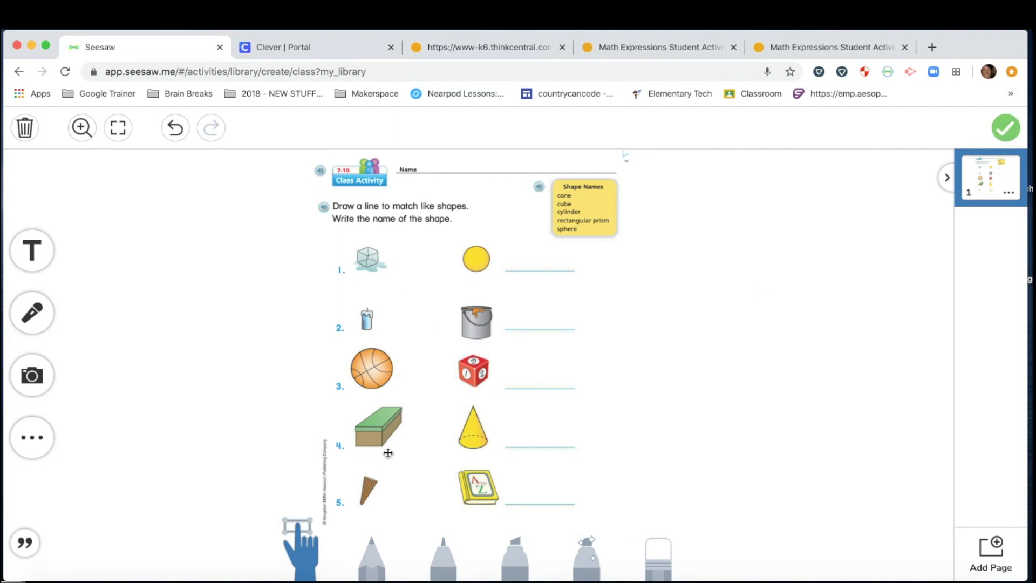
left_click(1009, 132)
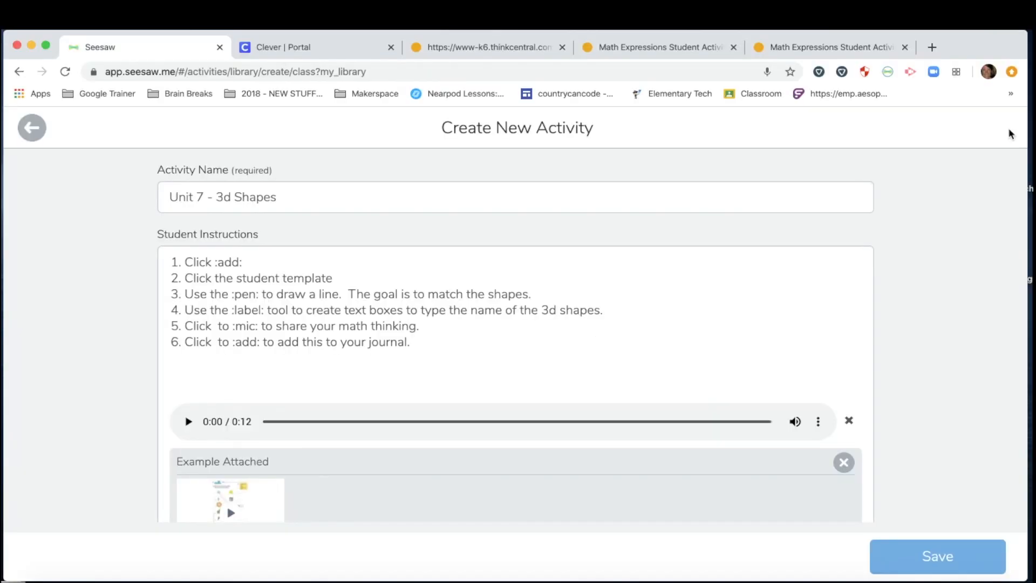
Step: Open the attached example item and add a blank second page to it
scroll(429, 446, "down", 3)
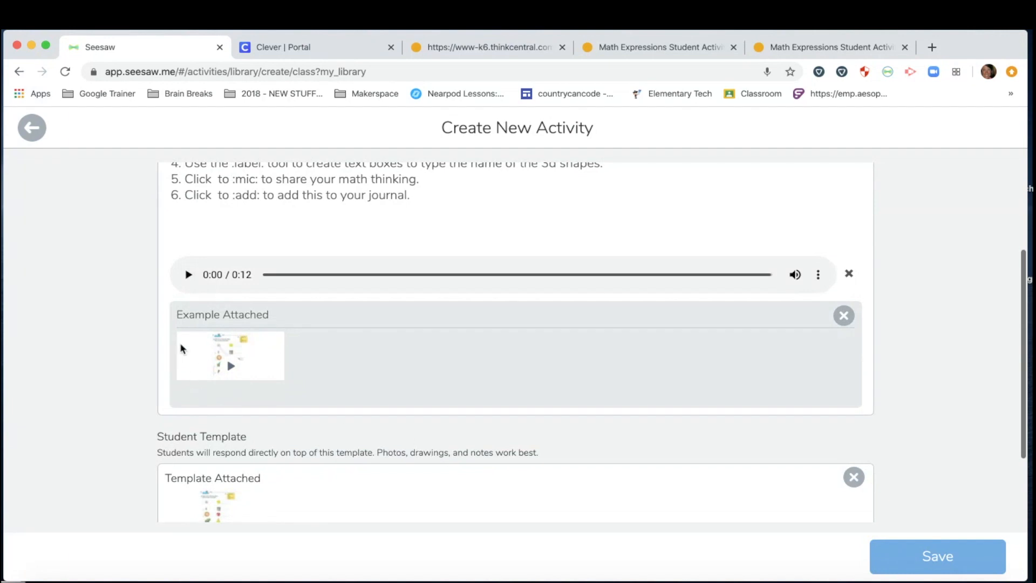
left_click(221, 358)
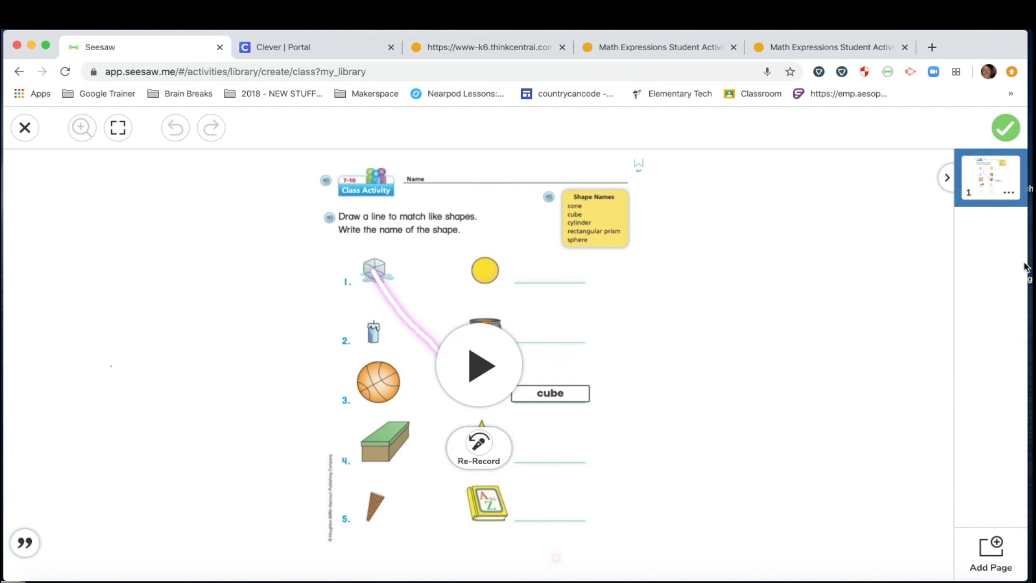
left_click(995, 551)
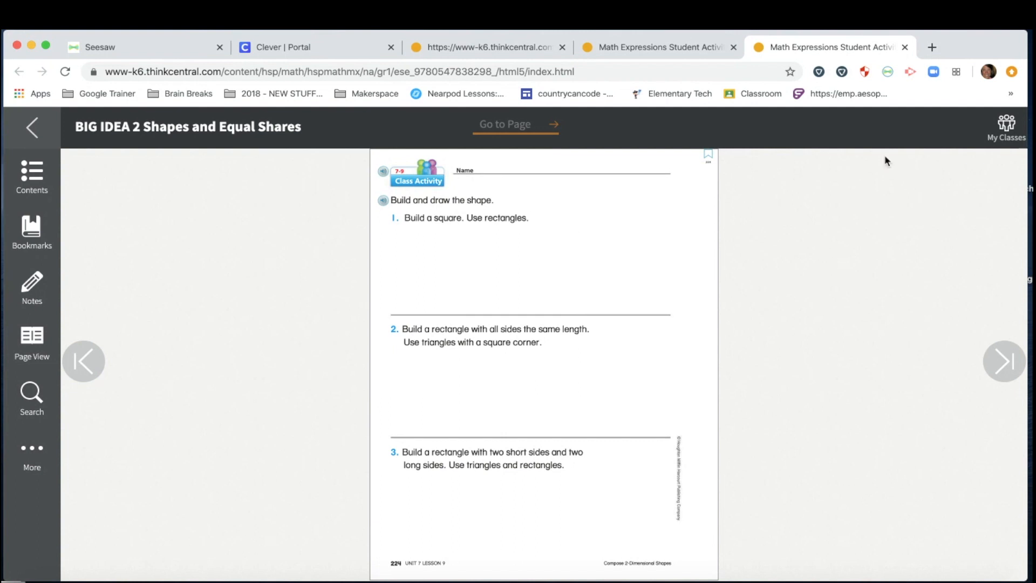
Step: Capture ThinkCentral's page 224 'Build and draw the shape' worksheet onto the example's second page
left_click(888, 73)
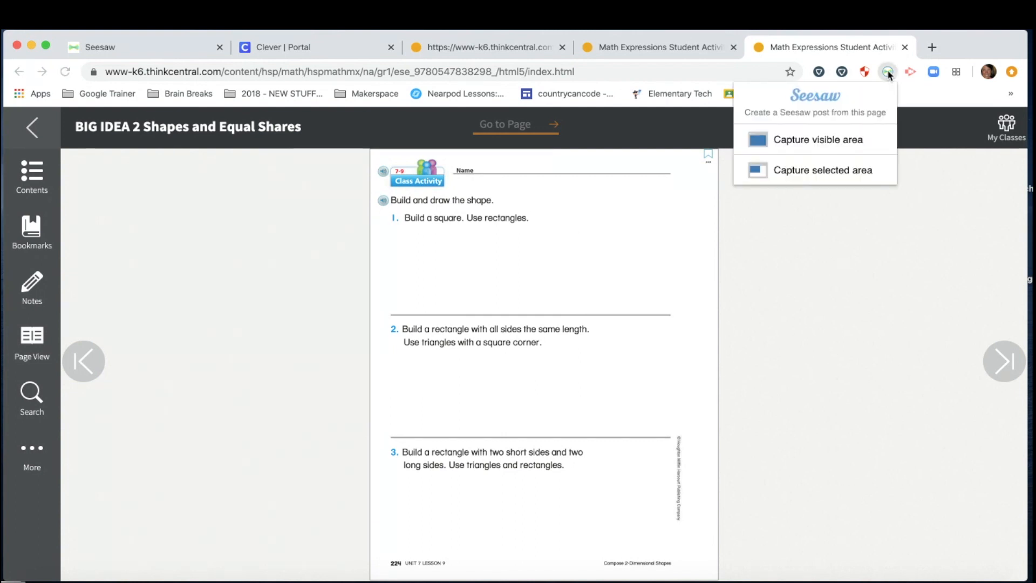
left_click(777, 169)
left_click_drag(370, 154, 710, 554)
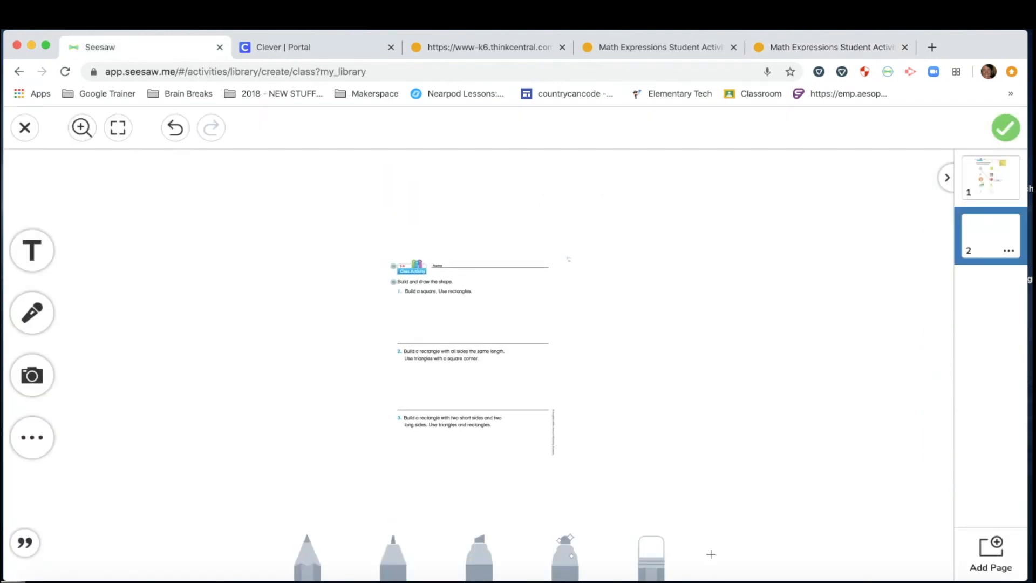
Step: Enlarge the captured worksheet on page 2 by dragging its corners outward
left_click_drag(384, 261, 300, 187)
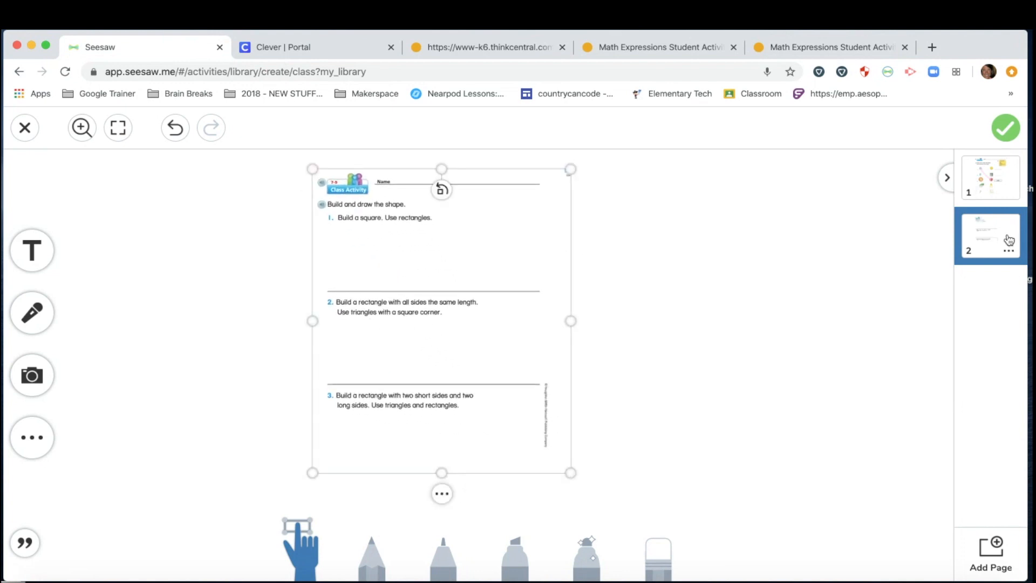
left_click_drag(571, 474, 666, 527)
left_click(659, 547)
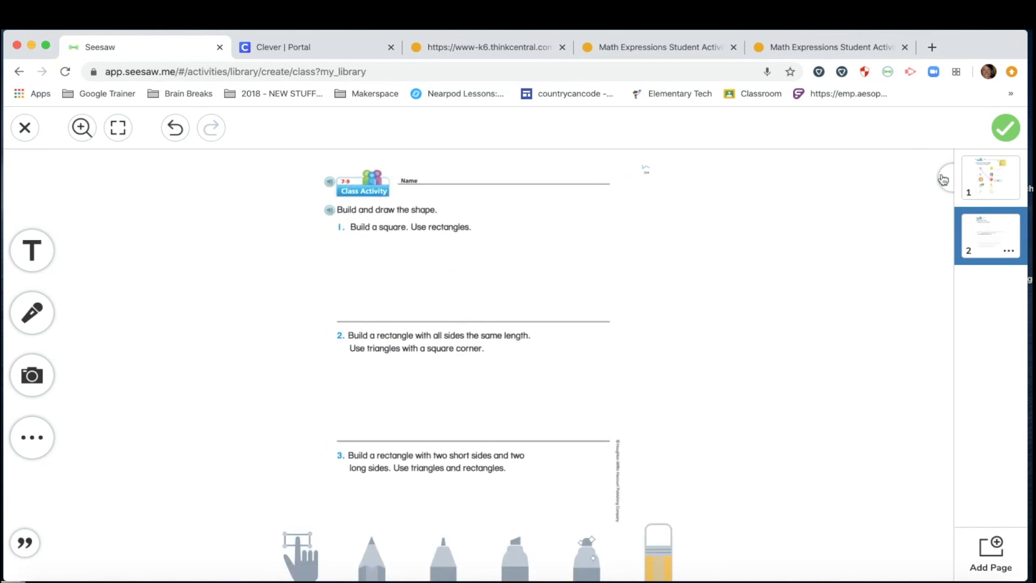
Step: Check page 1, return to page 2, and start a voice recording without the countdown
left_click(989, 187)
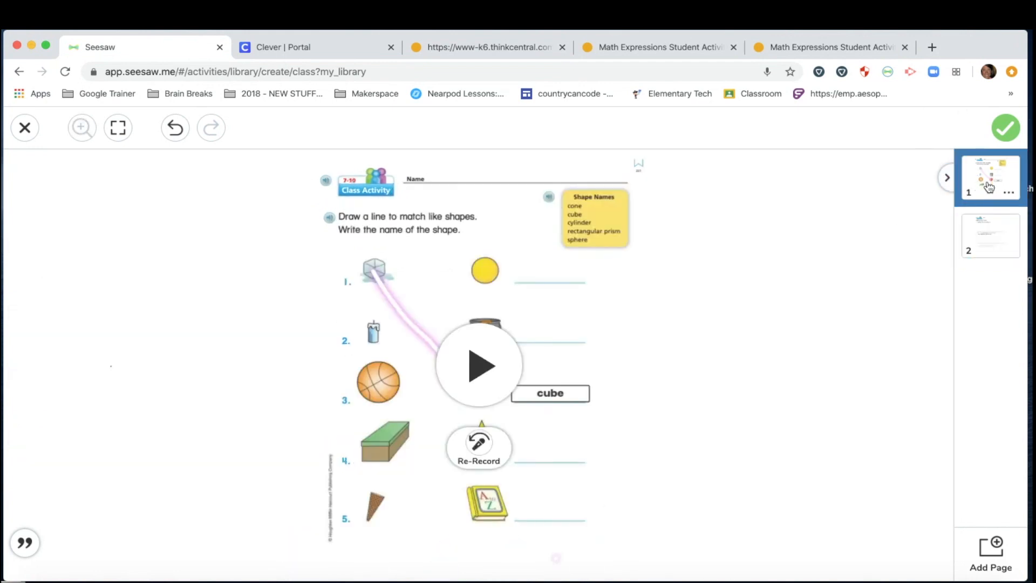
left_click(989, 246)
left_click(44, 312)
left_click(437, 446)
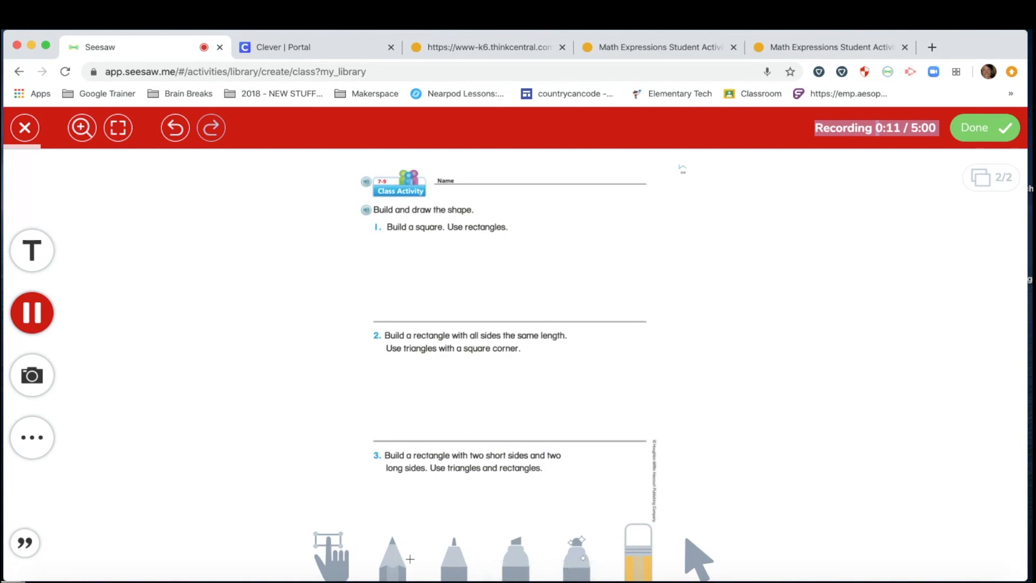
Step: While recording, draw a blue square under problem 1 and finish the recording
left_click(453, 551)
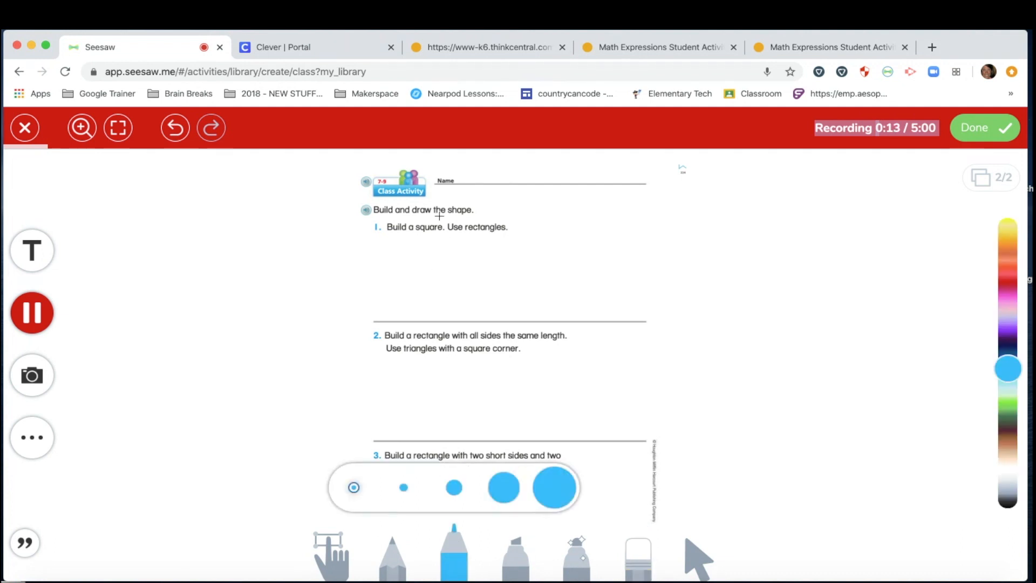
mouse_move(429, 268)
left_mouse_down()
mouse_move(429, 289)
mouse_move(492, 280)
mouse_move(485, 258)
mouse_move(429, 257)
mouse_move(428, 238)
mouse_move(464, 232)
mouse_move(488, 235)
mouse_move(489, 261)
left_mouse_up()
left_click(985, 127)
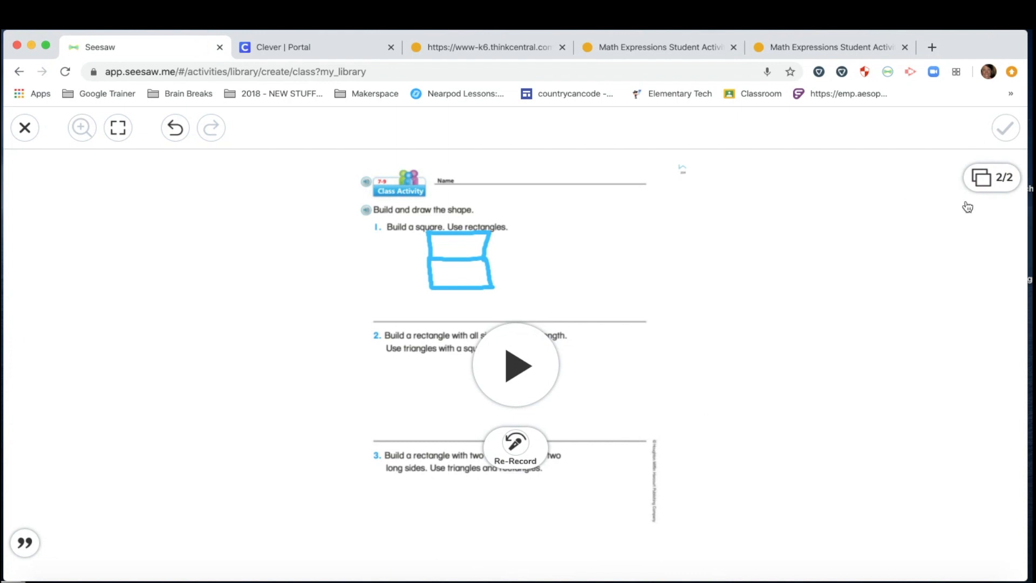
Step: Review both example pages and save the two-page example to the activity
left_click(985, 180)
left_click(987, 184)
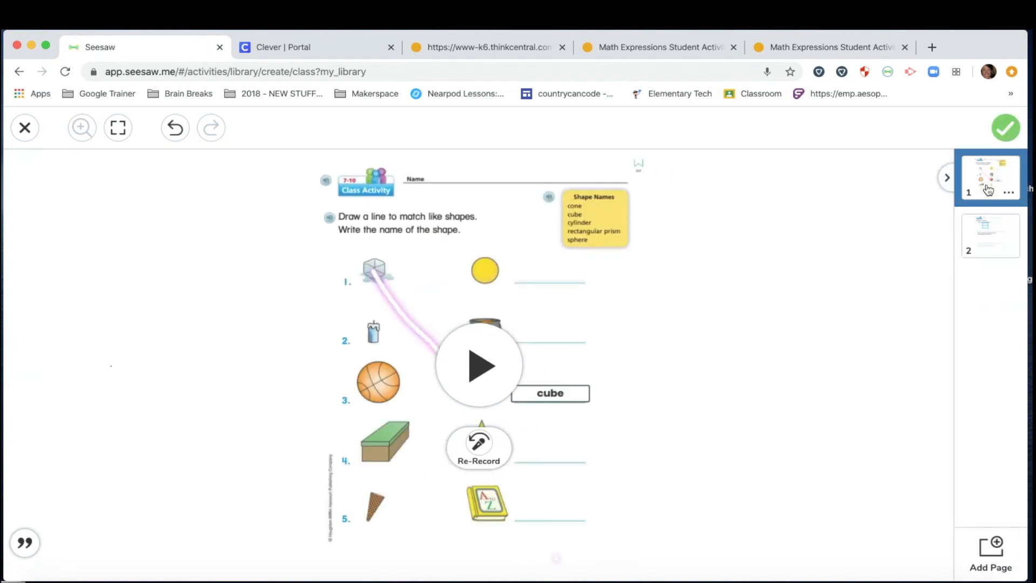
left_click(991, 243)
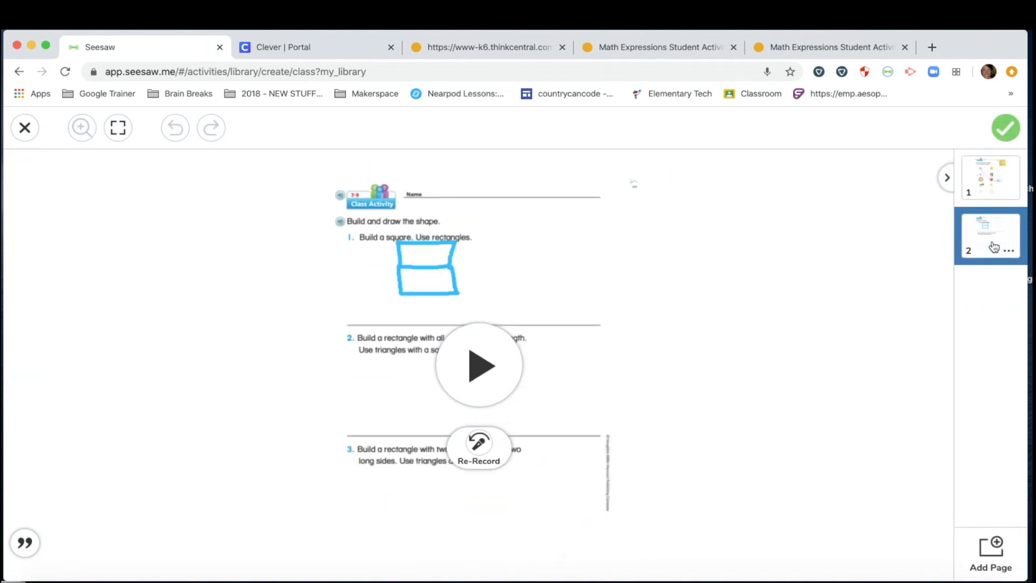
left_click(1007, 129)
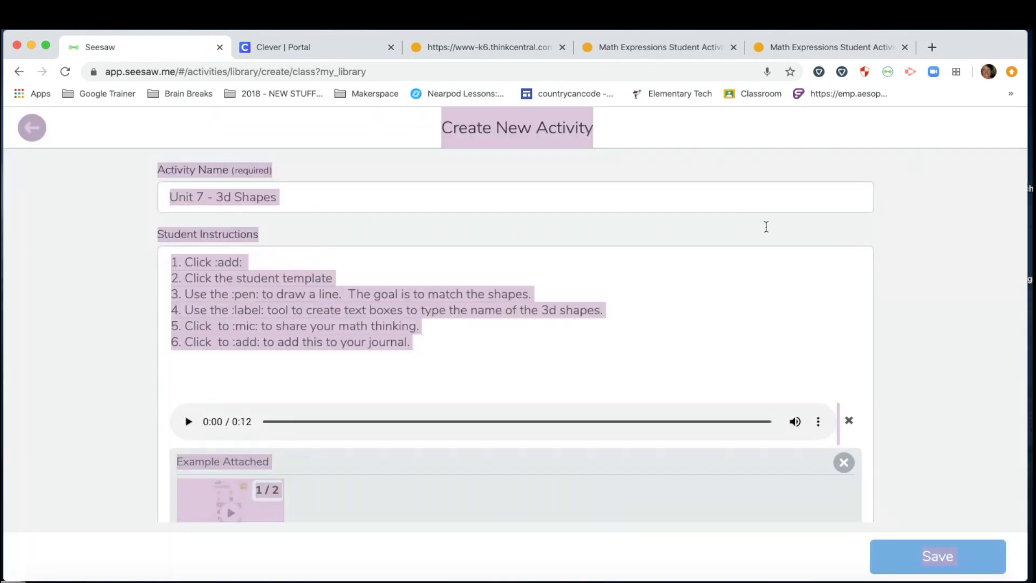
Step: Open the attached student template and append a blank page 2 after the shapes worksheet
scroll(488, 413, "down", 3)
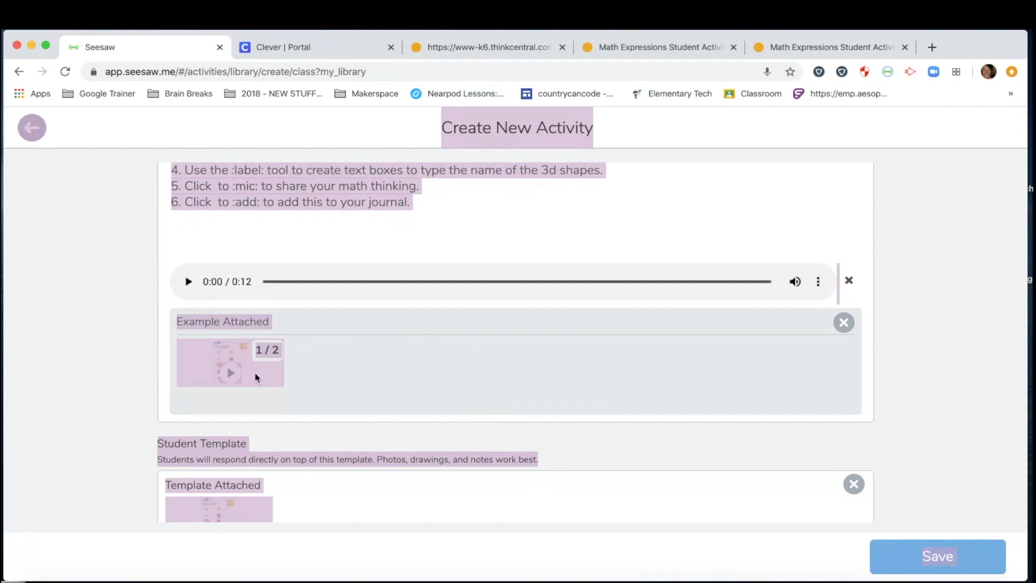
left_click(104, 376)
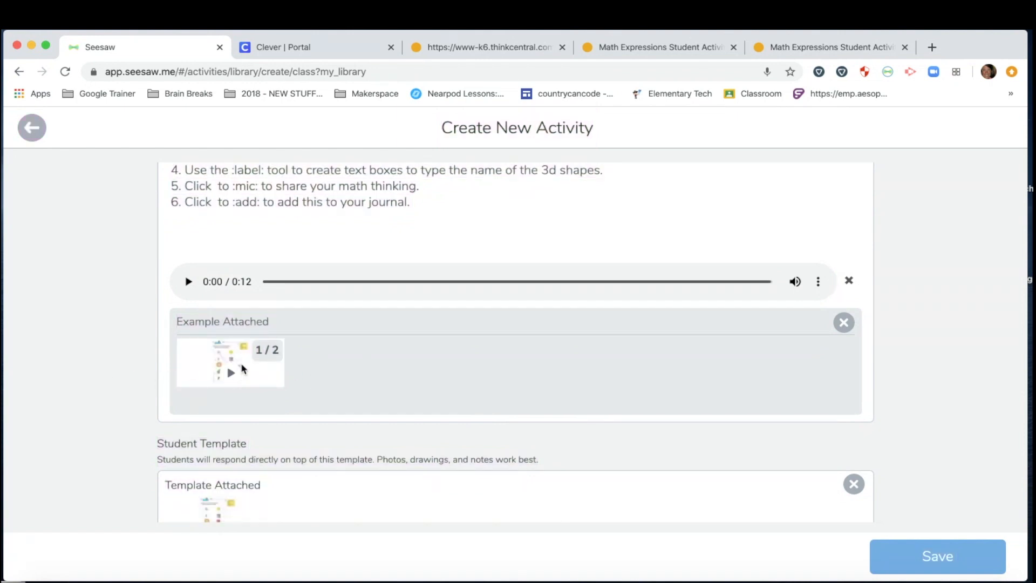
scroll(243, 369, "down", 3)
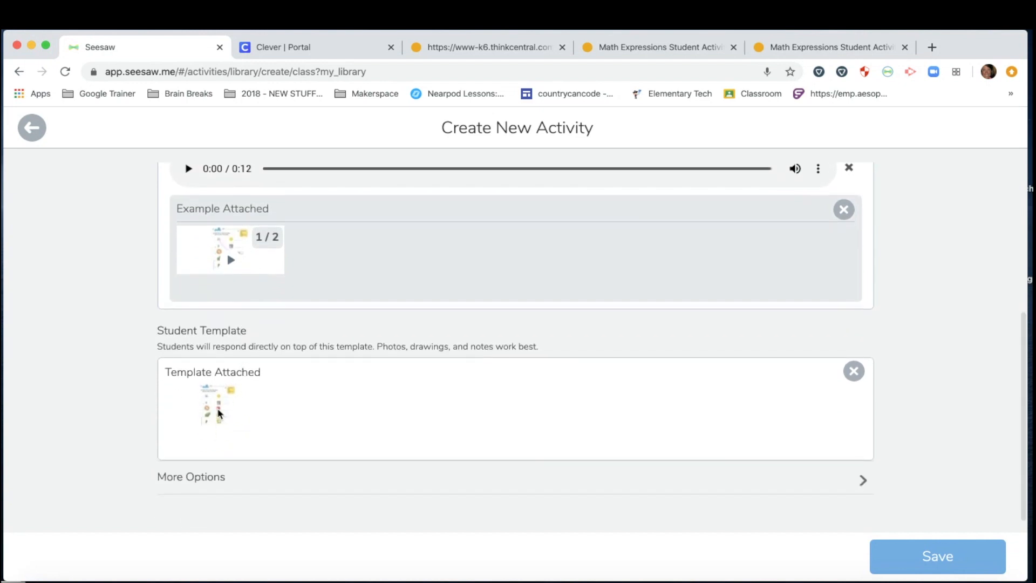
left_click(218, 409)
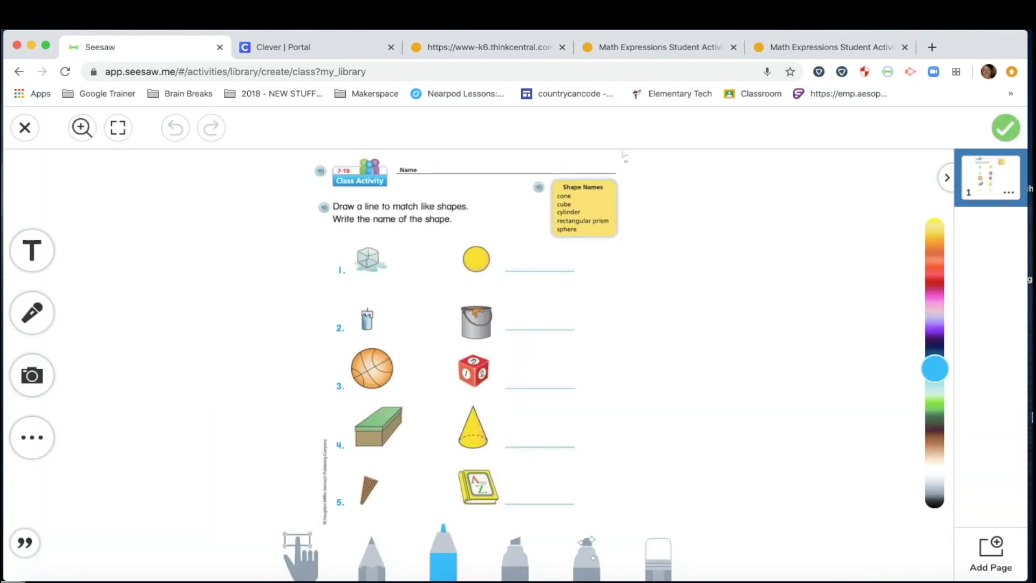
left_click(985, 558)
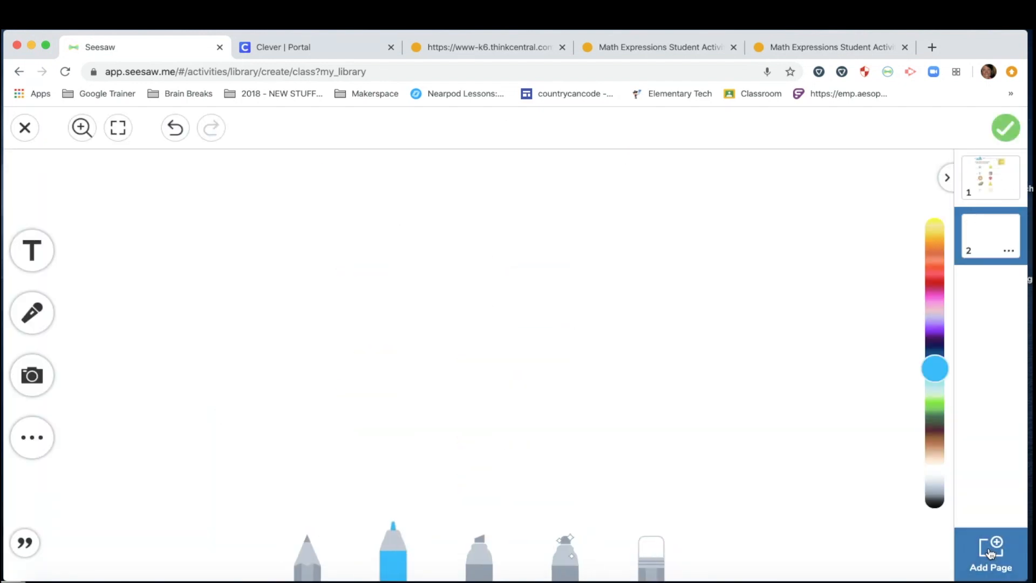
Step: Capture the 'Build and draw the shape' worksheet onto template page 2 and enlarge it to fill the page
left_click(802, 47)
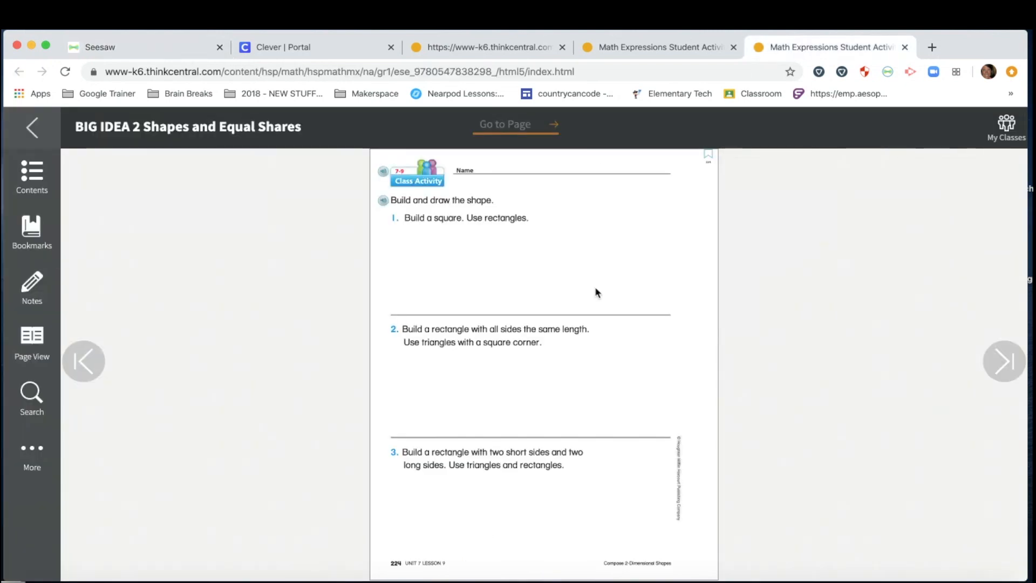
left_click(887, 72)
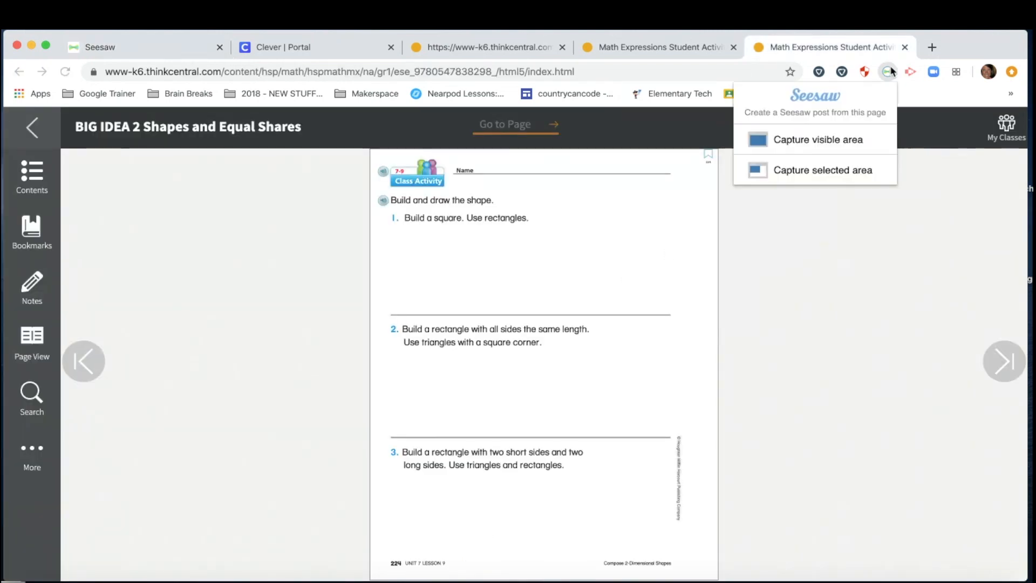
left_click(825, 172)
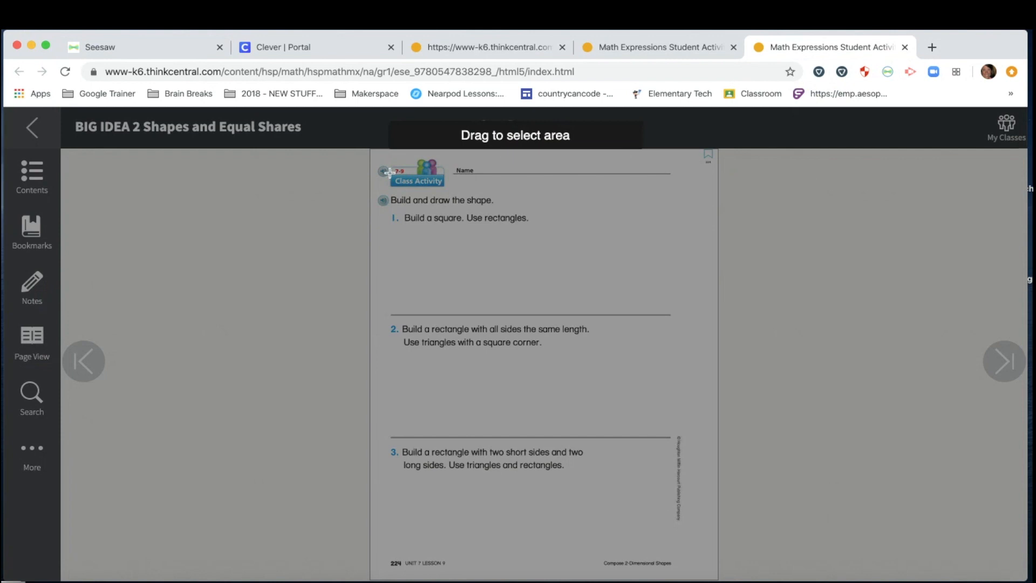
left_click_drag(376, 156, 700, 556)
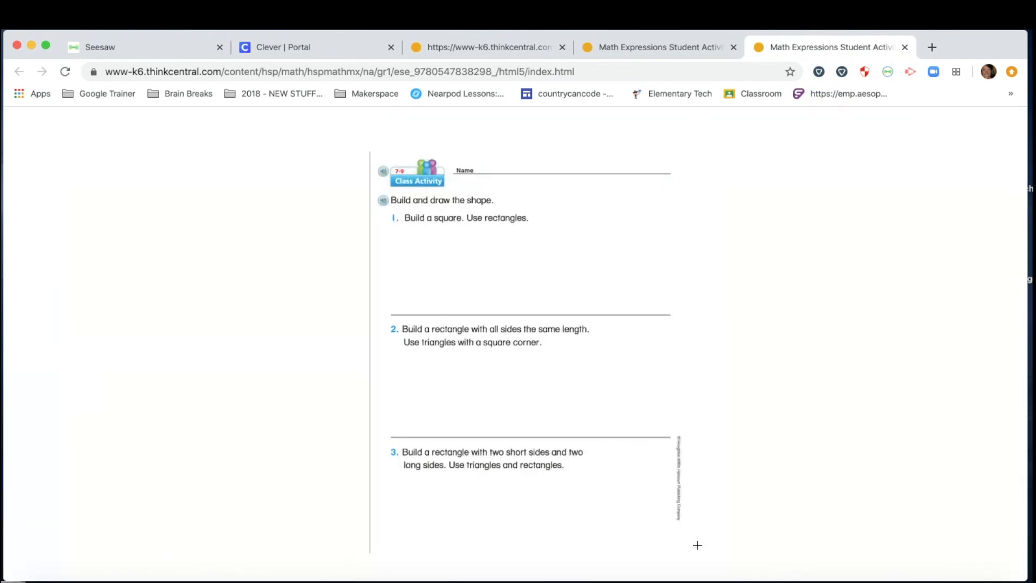
left_click_drag(383, 255, 312, 164)
left_click_drag(565, 475, 633, 508)
Step: Lock the worksheet image in place and finish editing the template
left_click(634, 346)
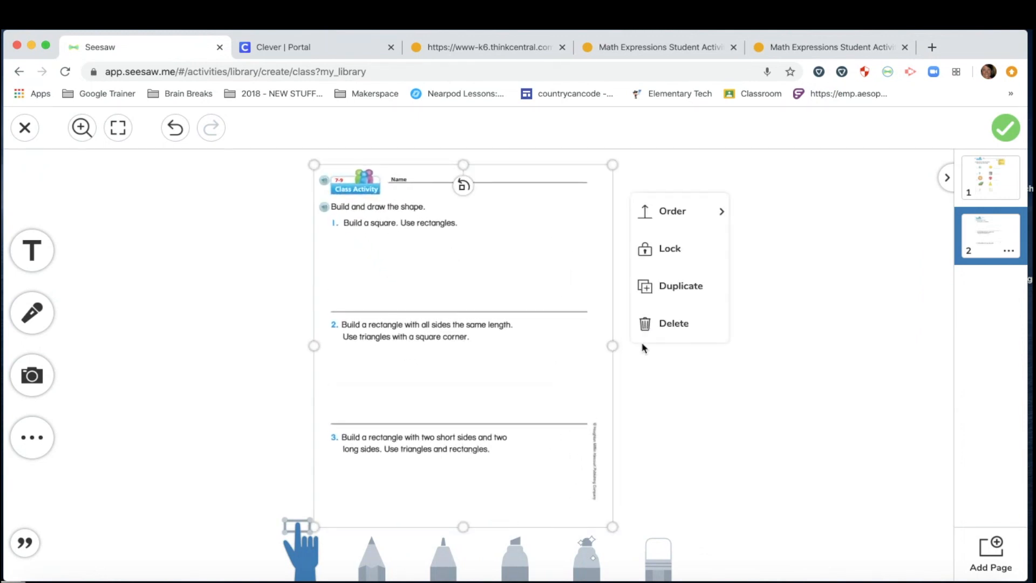
left_click(667, 253)
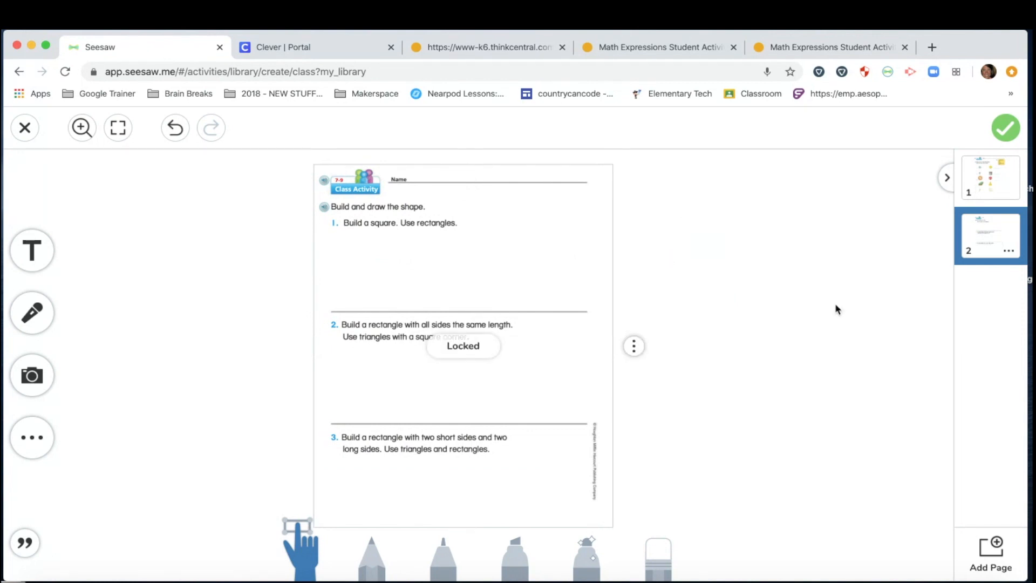
left_click(1008, 136)
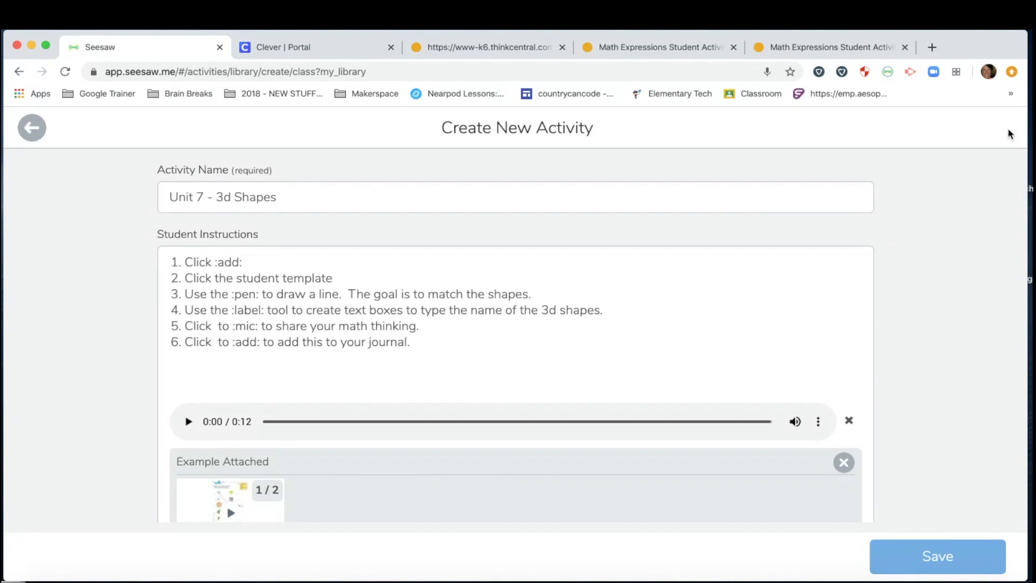
Step: Save the Unit 7 - 3d Shapes activity to My Library
scroll(262, 280, "down", 5)
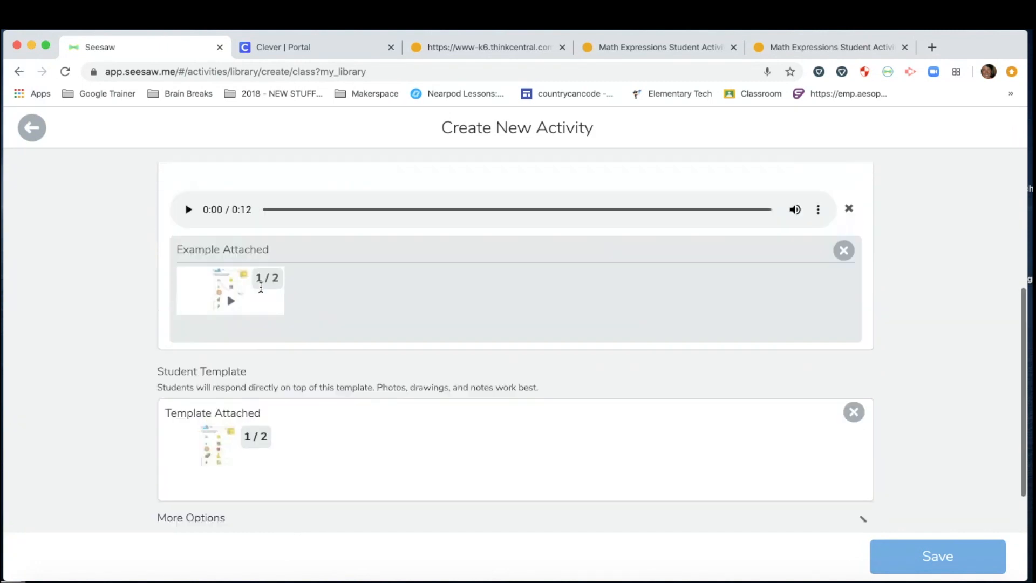
scroll(260, 287, "up", 3)
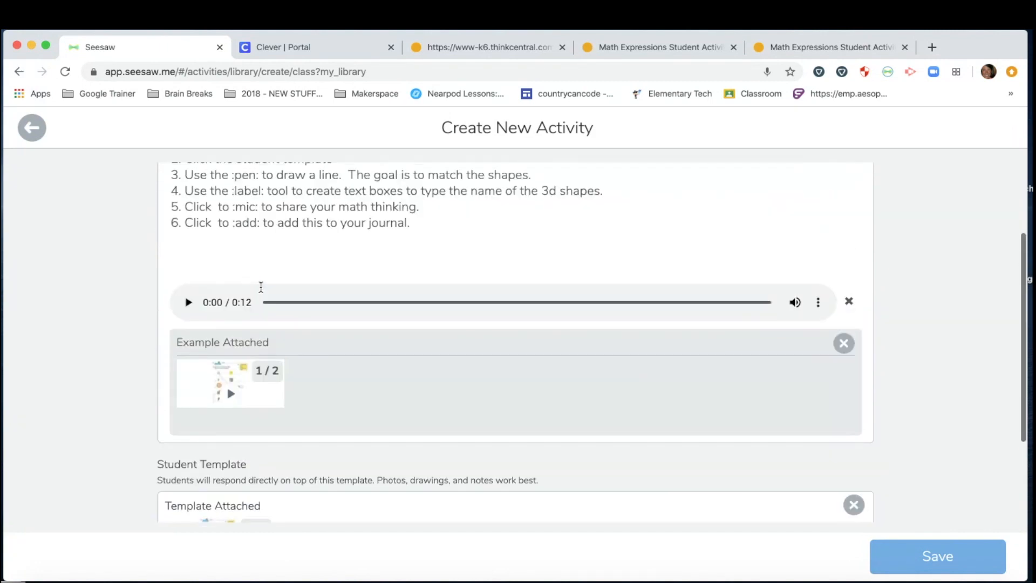
left_click(945, 560)
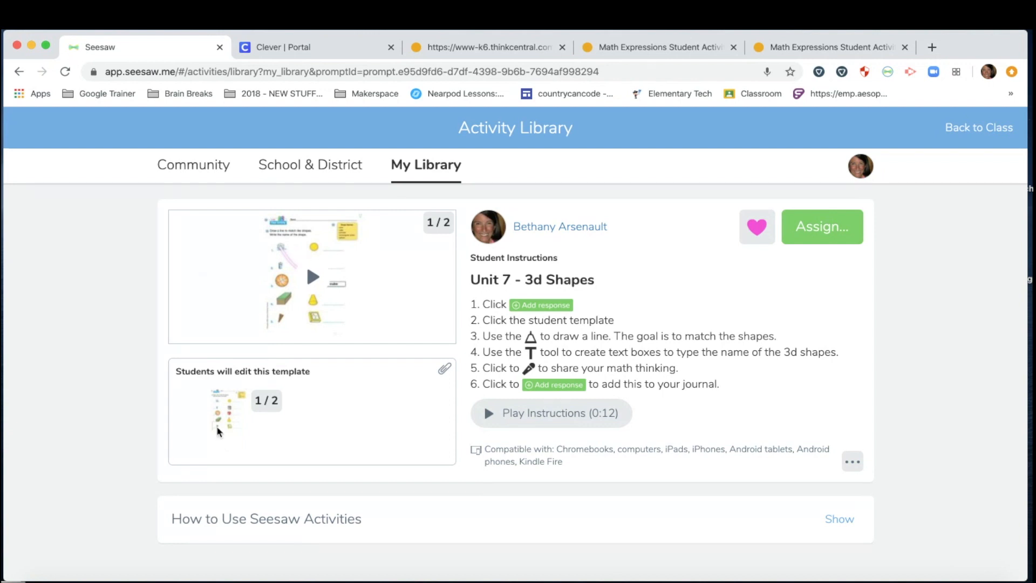
Step: Assign Unit 7 - 3d Shapes to the sample class and open that class's Activities list
left_click(825, 238)
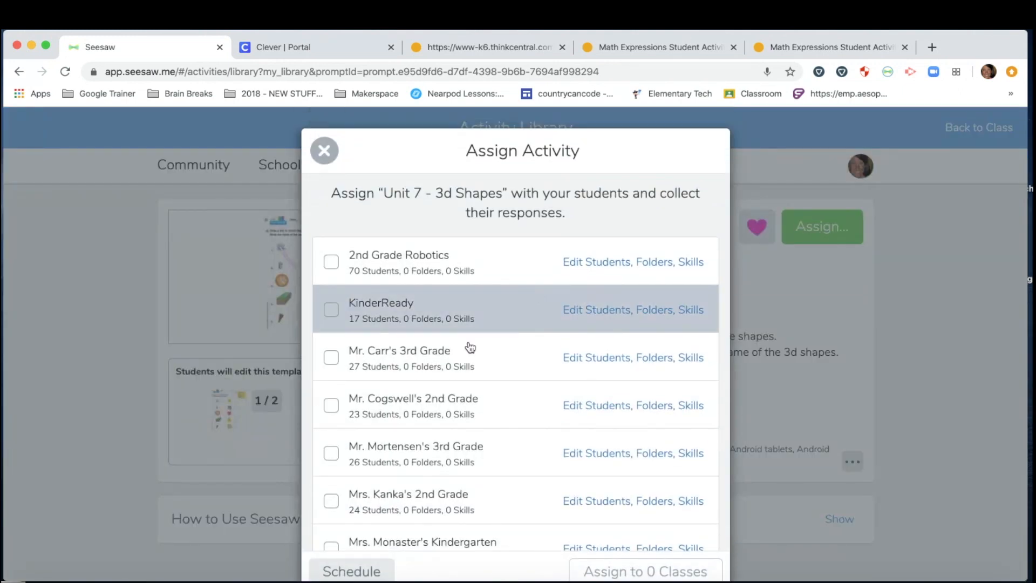
scroll(405, 421, "down", 3)
scroll(406, 422, "down", 8)
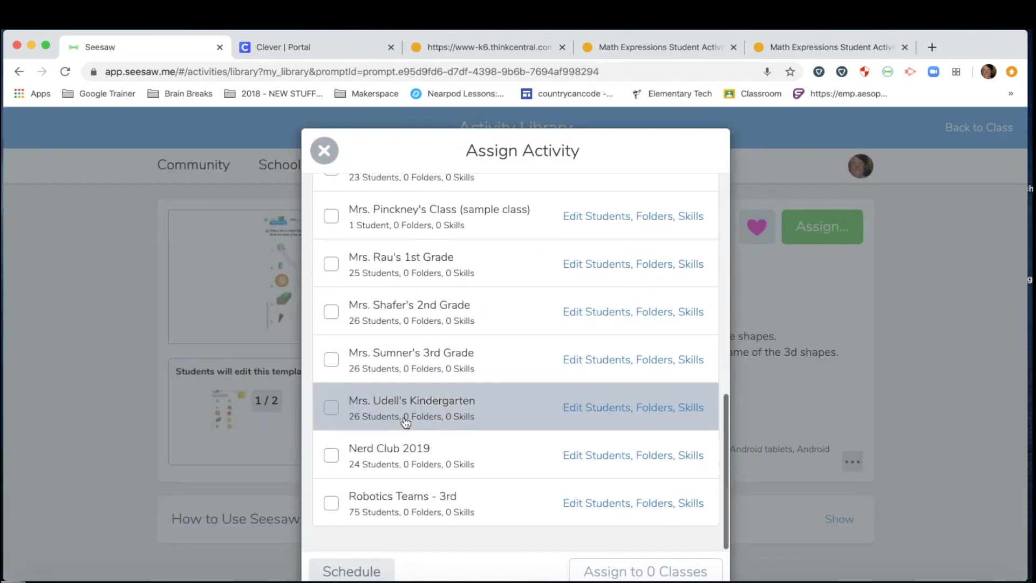
scroll(406, 422, "up", 10)
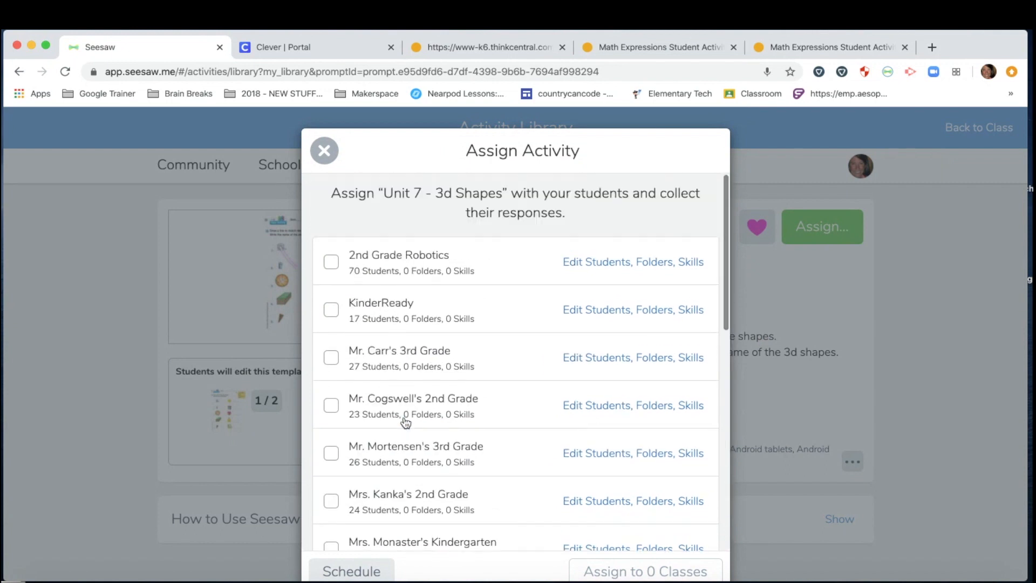
scroll(406, 423, "down", 6)
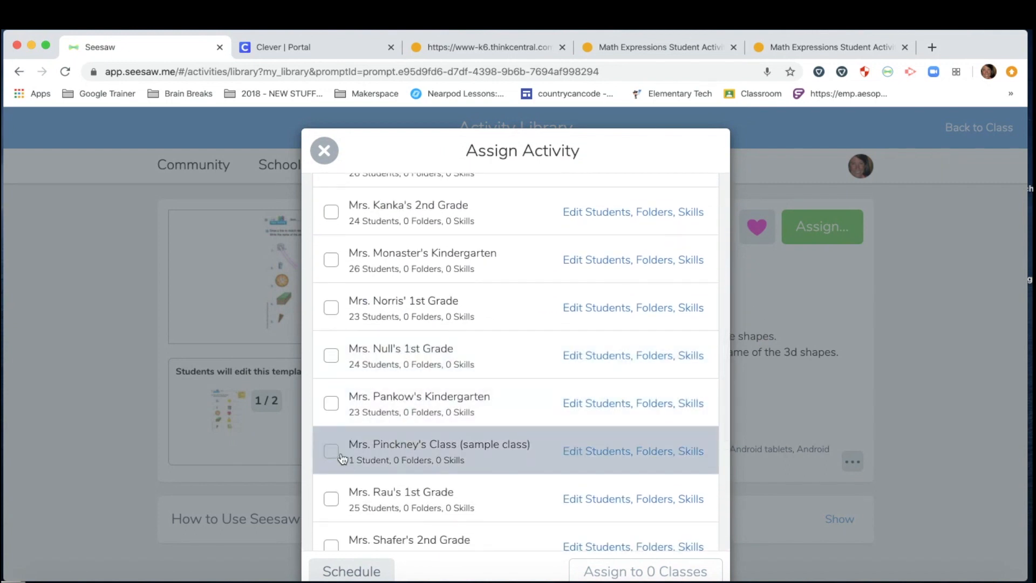
left_click(332, 451)
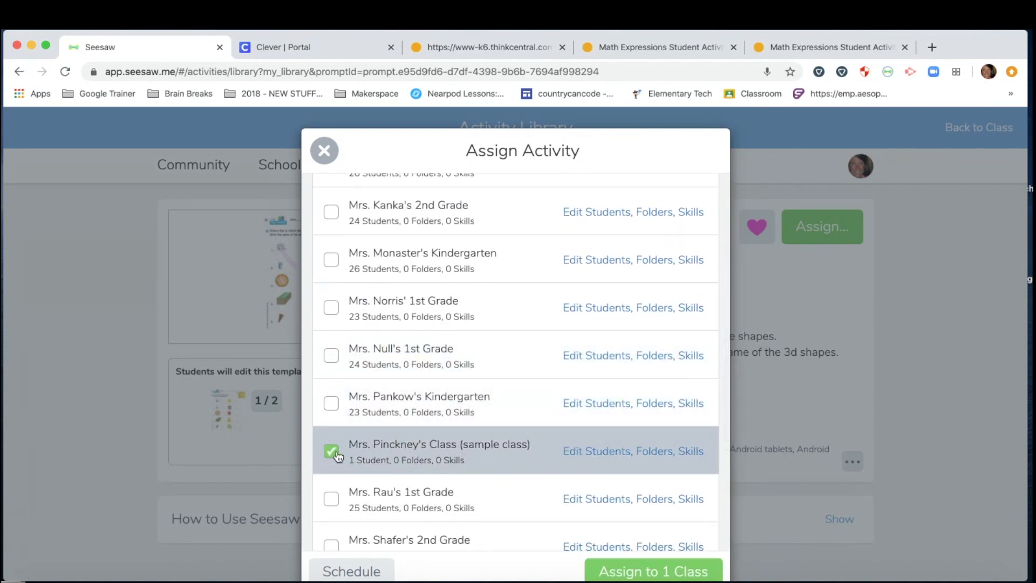
left_click(628, 572)
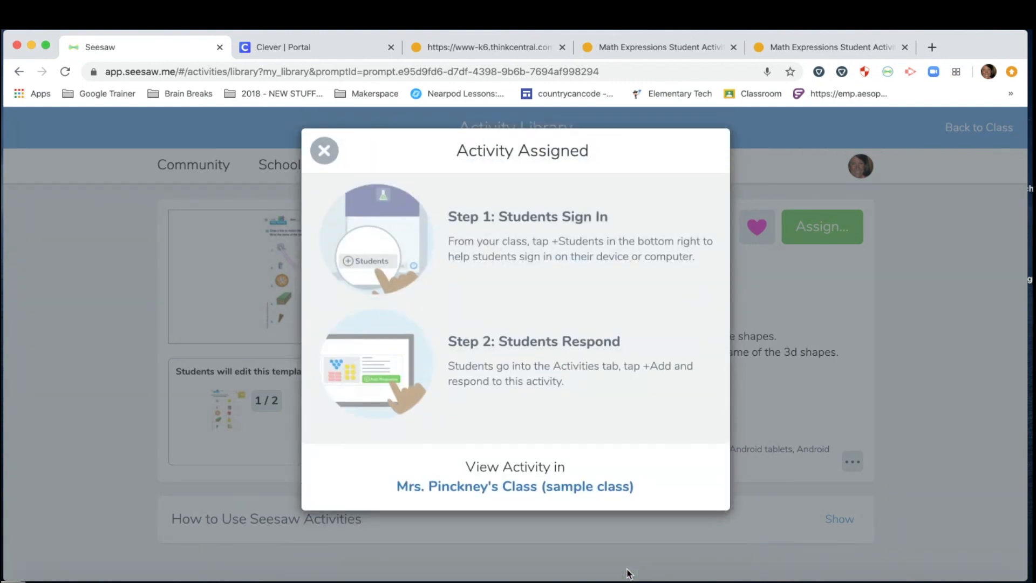
left_click(464, 487)
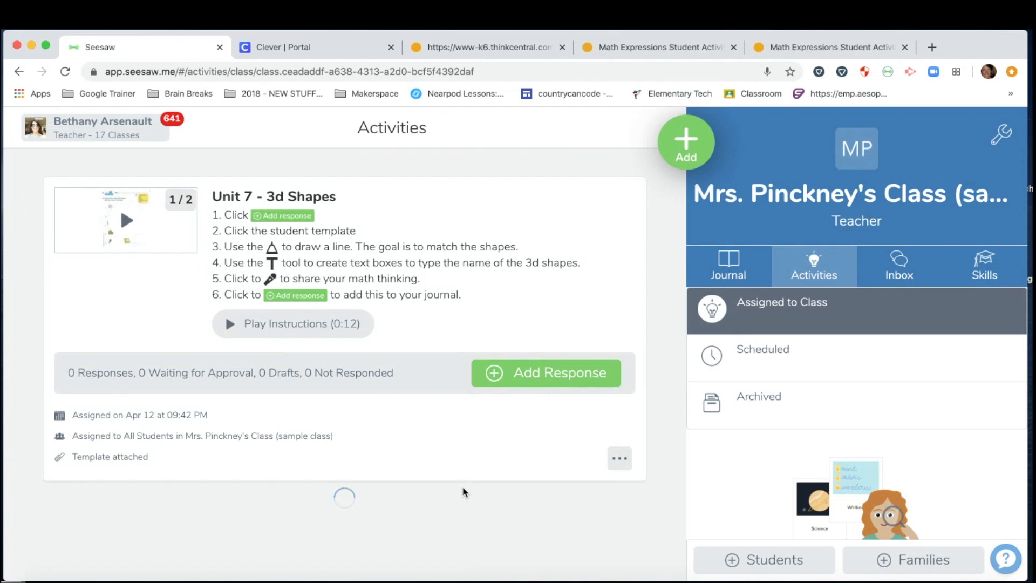
Step: Open the Unit 7 - 3d Shapes details and preview both example pages
left_click(731, 266)
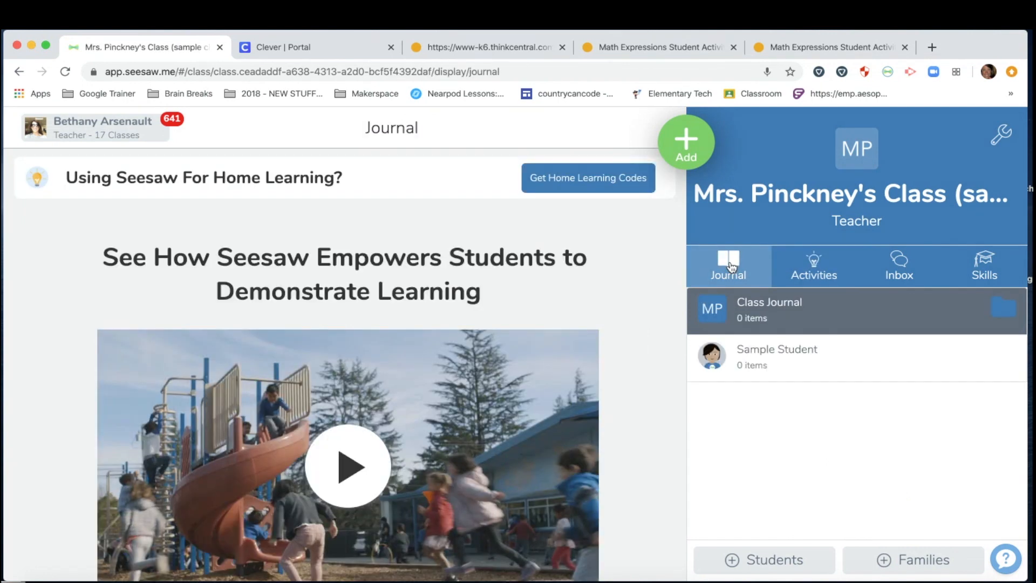
left_click(814, 268)
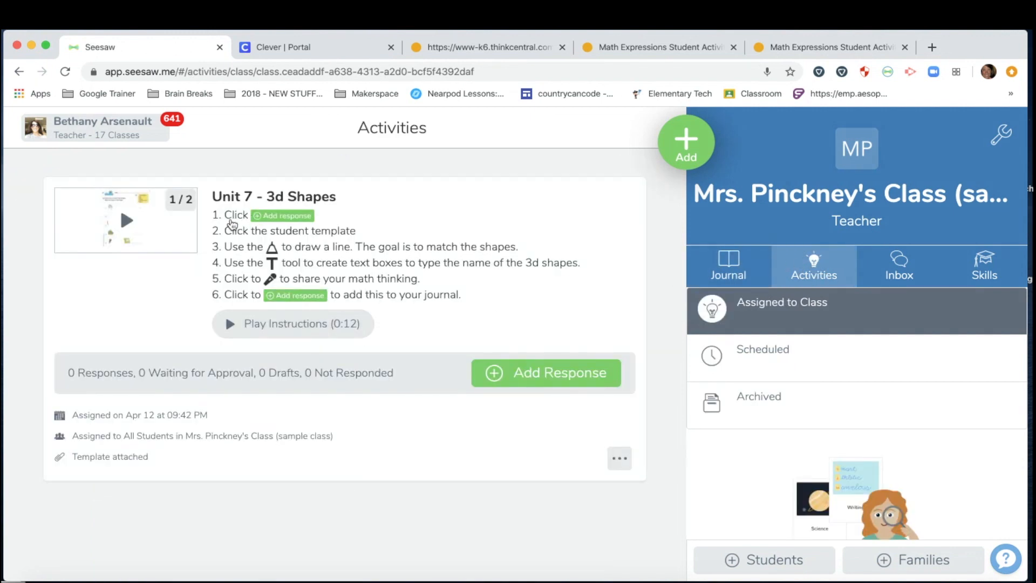
left_click(298, 246)
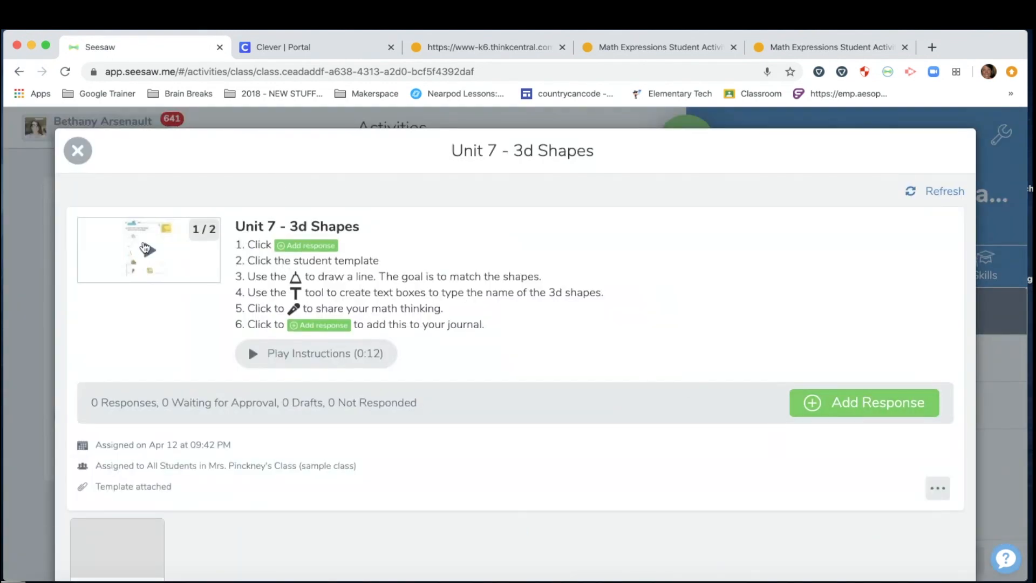
left_click(143, 253)
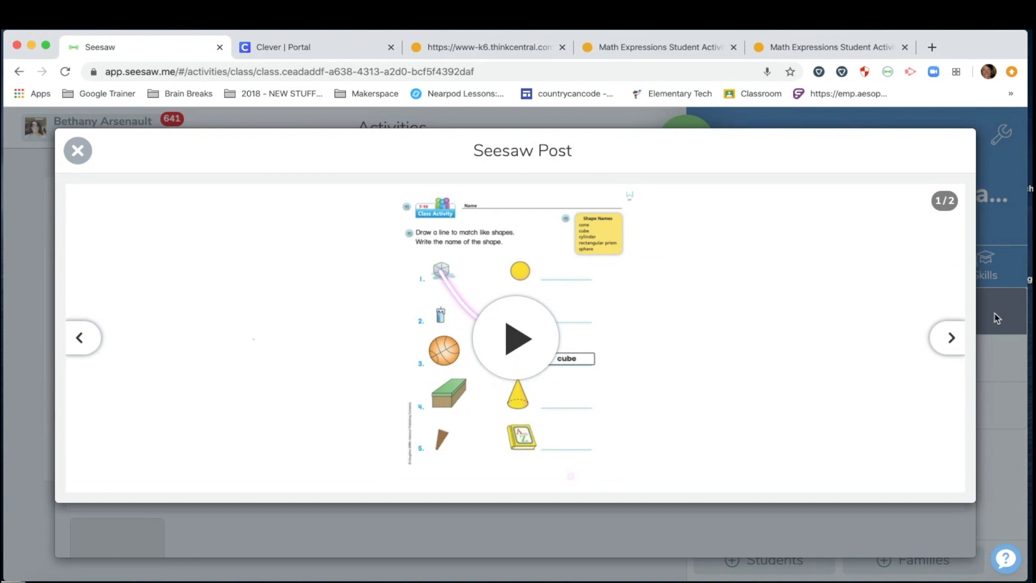
left_click(951, 341)
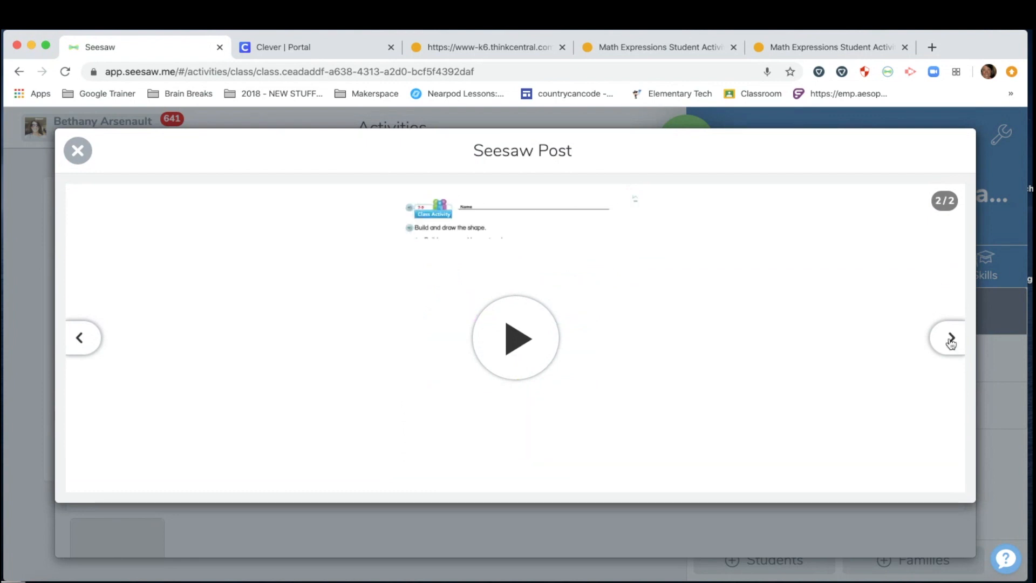
left_click(81, 339)
left_click(76, 151)
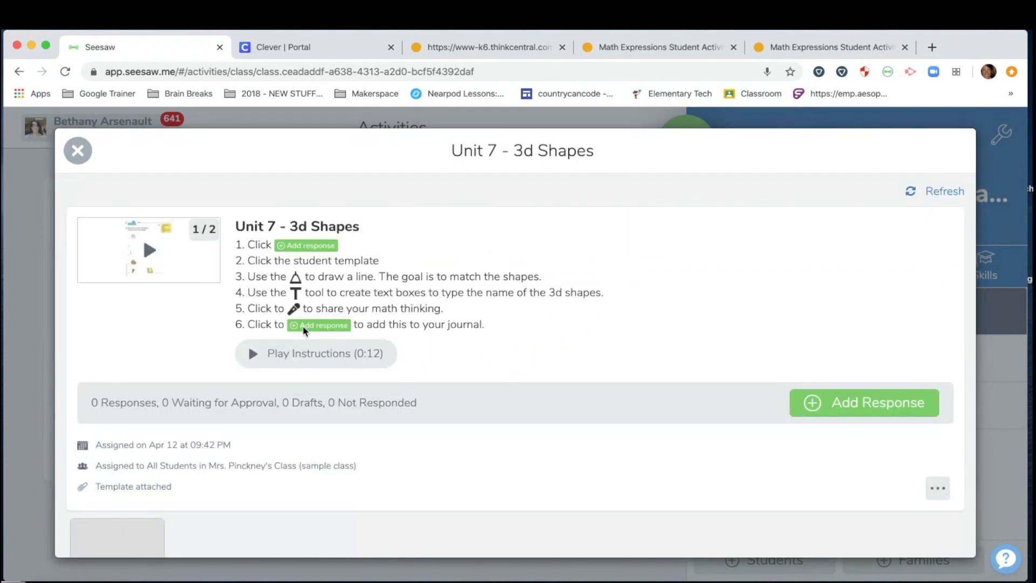
scroll(303, 330, "down", 2)
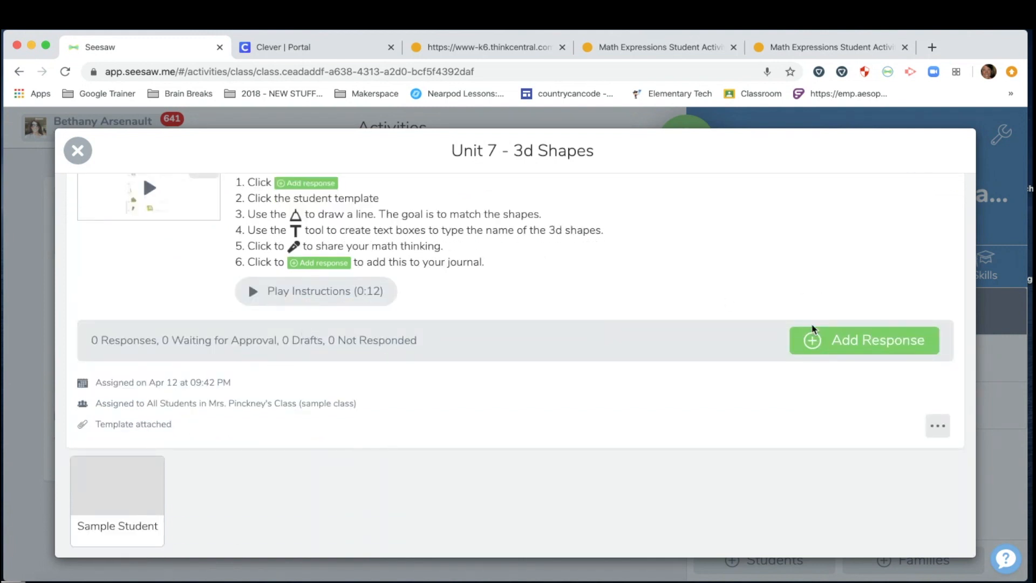
Step: Start a practice response as Sample Student, view both worksheet pages, then discard it
left_click(827, 342)
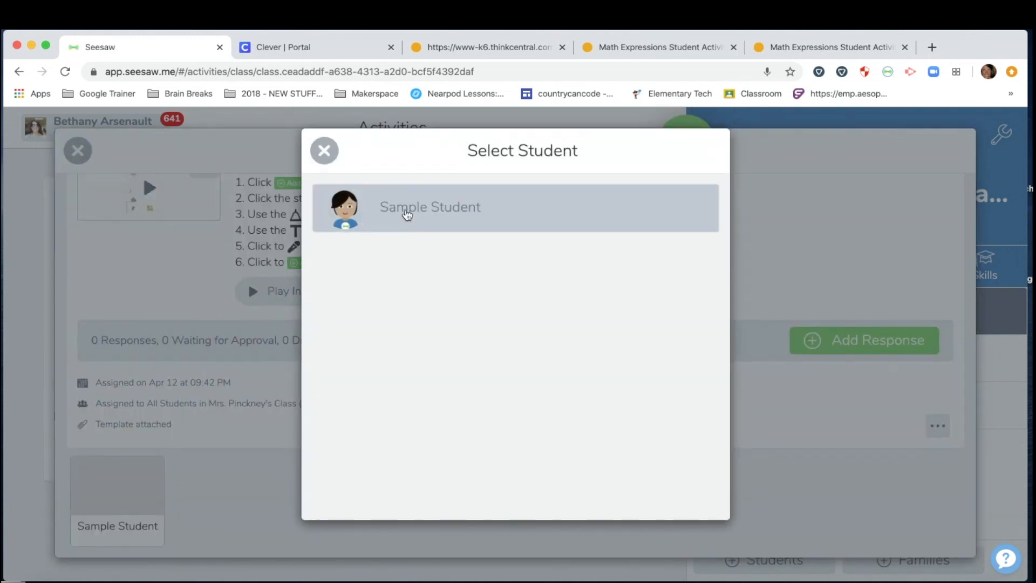
left_click(407, 215)
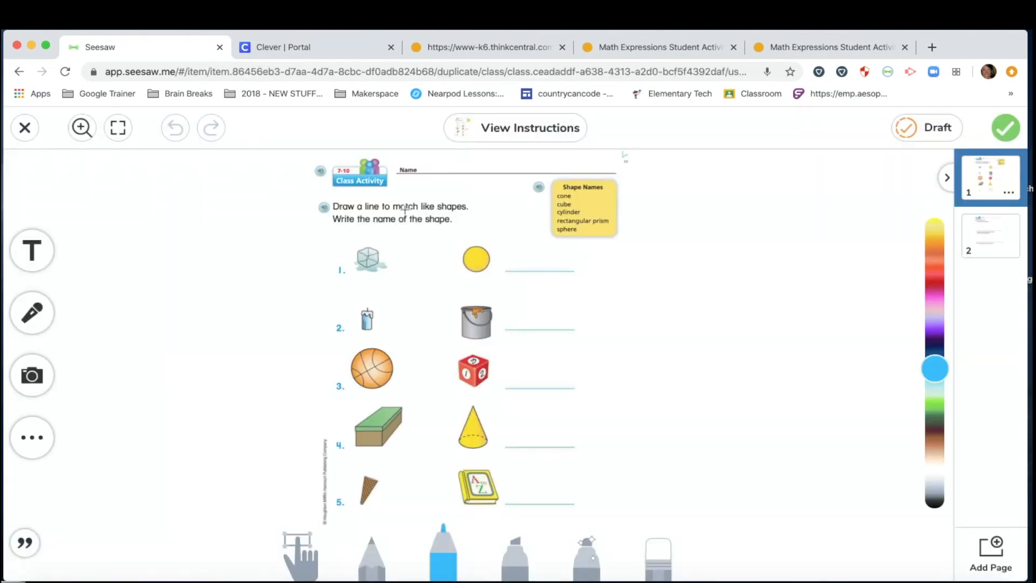
left_click(1004, 244)
left_click(1003, 177)
left_click(993, 251)
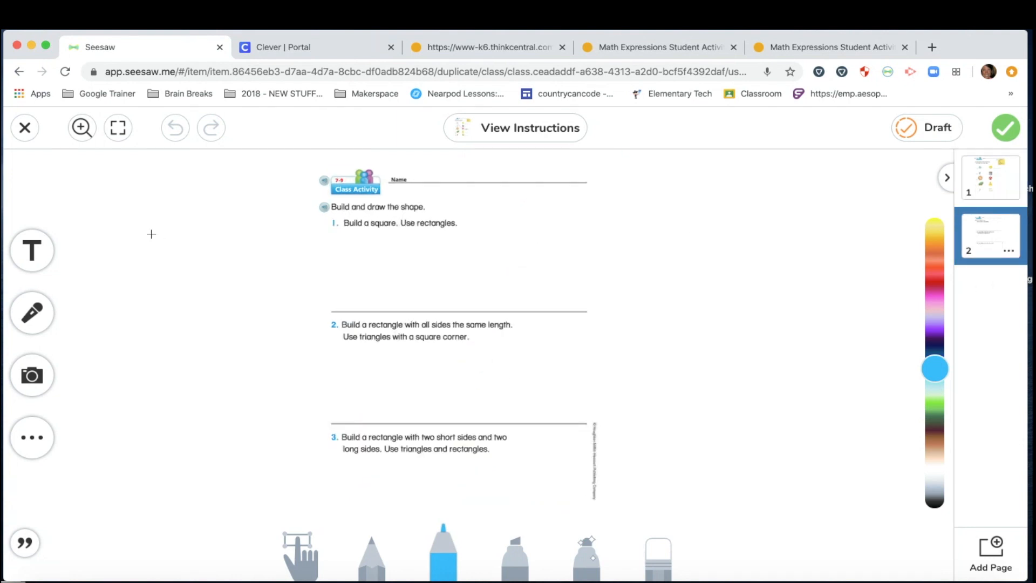
left_click(27, 139)
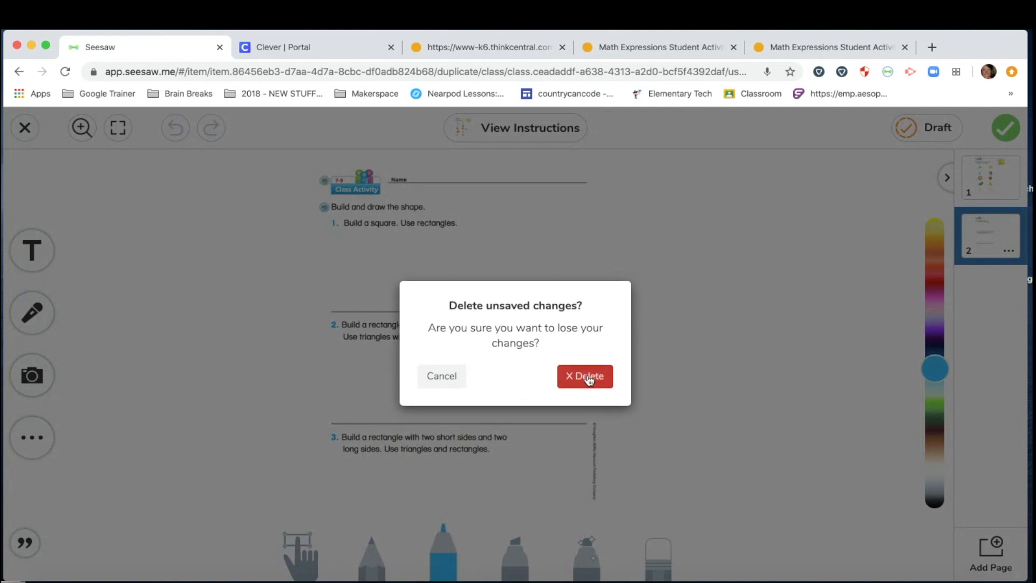
left_click(588, 373)
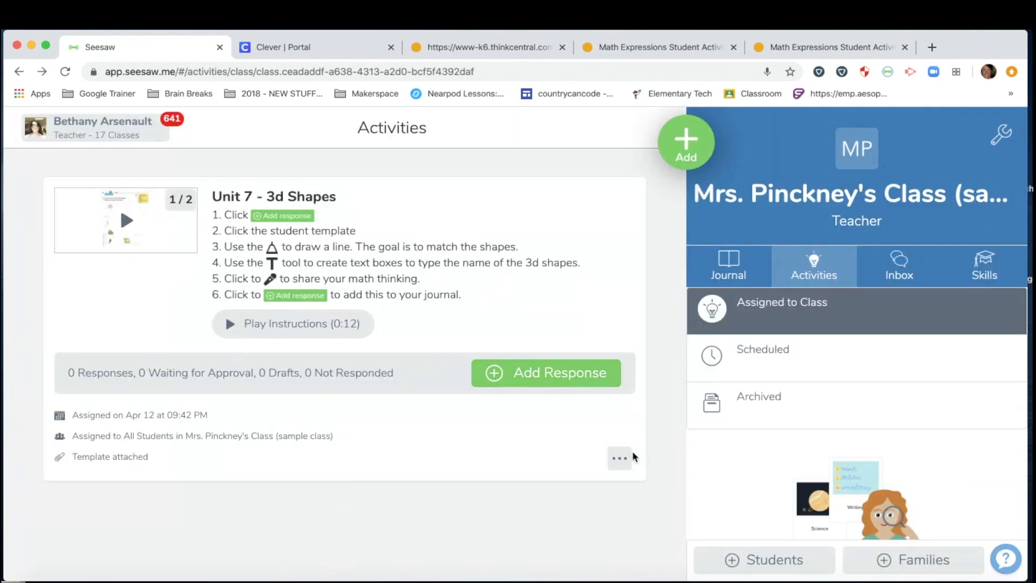
Step: Open the Unit 7 - 3d Shapes activity for editing
left_click(620, 459)
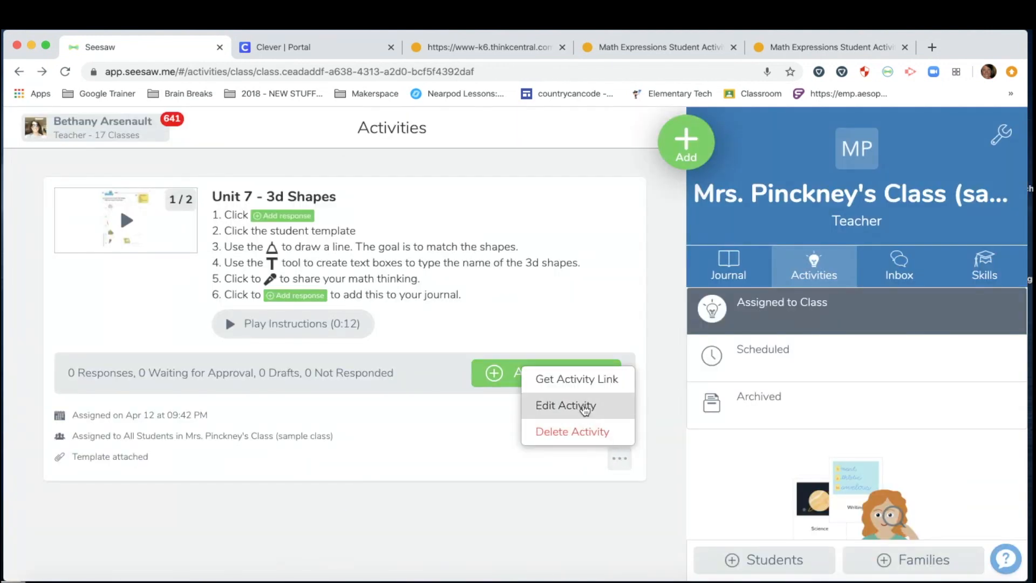
left_click(585, 408)
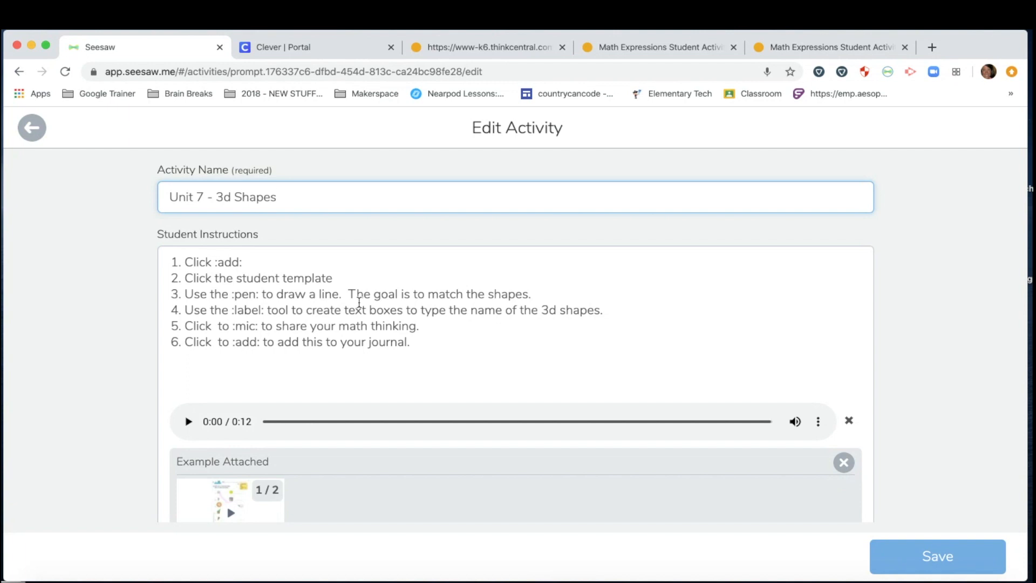
scroll(359, 302, "down", 3)
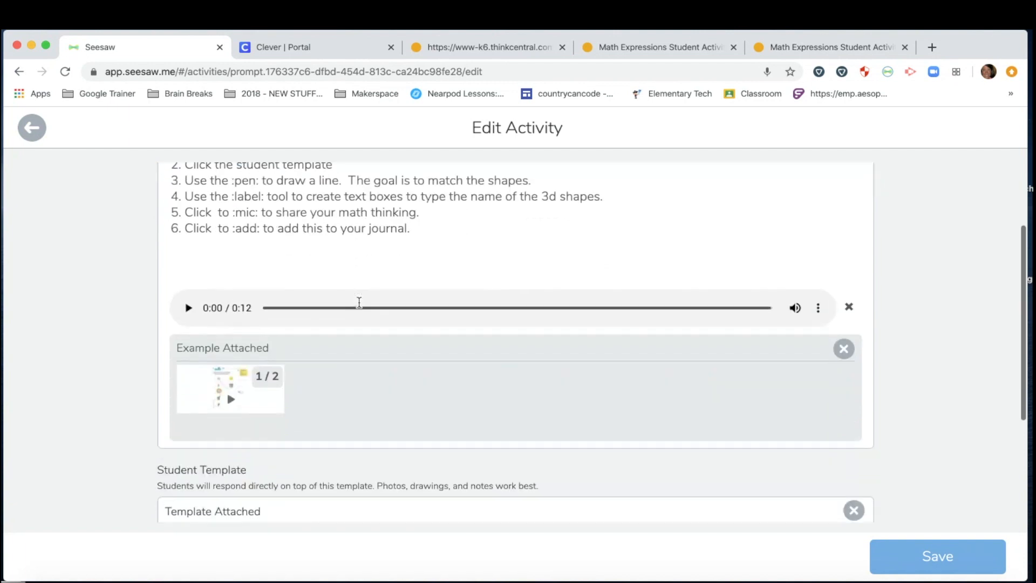
Step: Open the attached example and flip repeatedly between its two pages
left_click(228, 385)
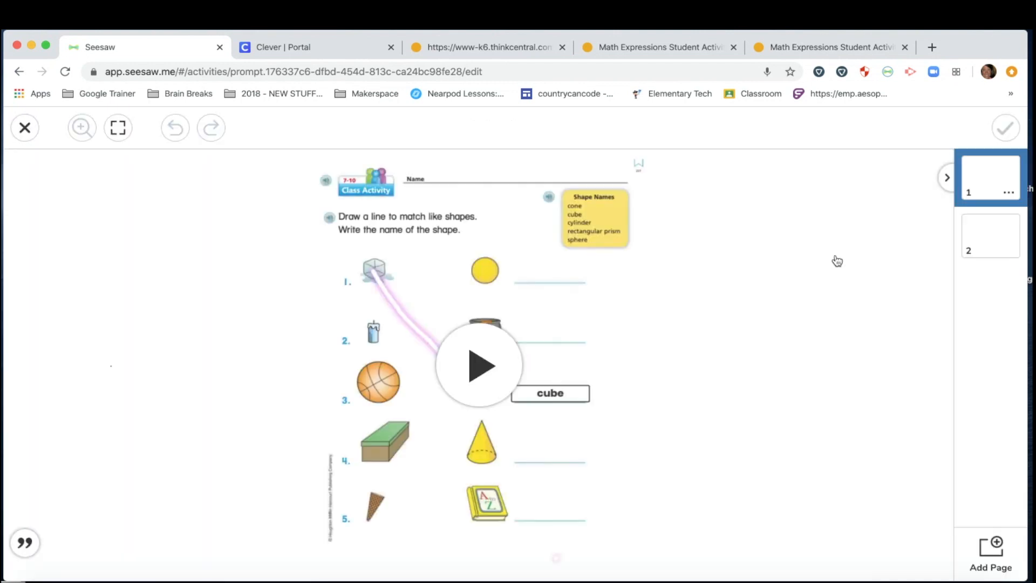
left_click(994, 238)
left_click(990, 181)
left_click(994, 231)
left_click(990, 177)
left_click(994, 233)
left_click(991, 184)
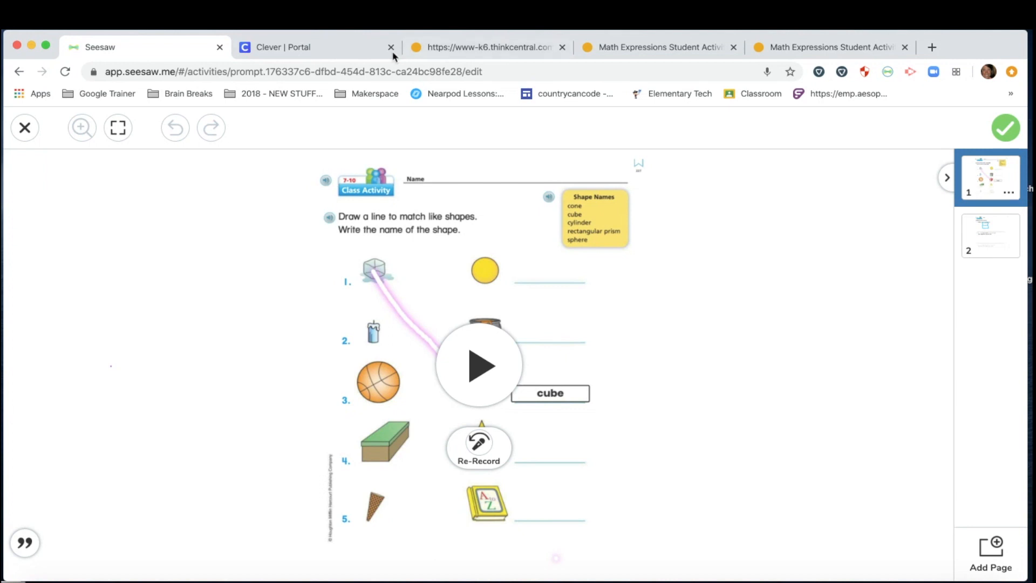
left_click(977, 244)
left_click(992, 185)
left_click(990, 236)
left_click(991, 185)
Step: Close the example viewer discarding changes, then open the Seesaw extension menu
left_click(25, 128)
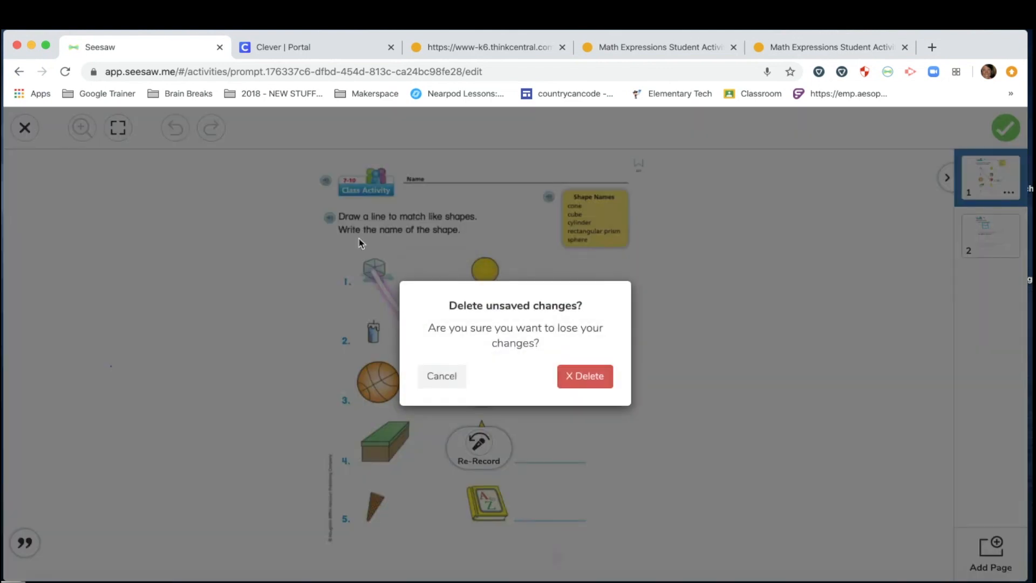
left_click(585, 377)
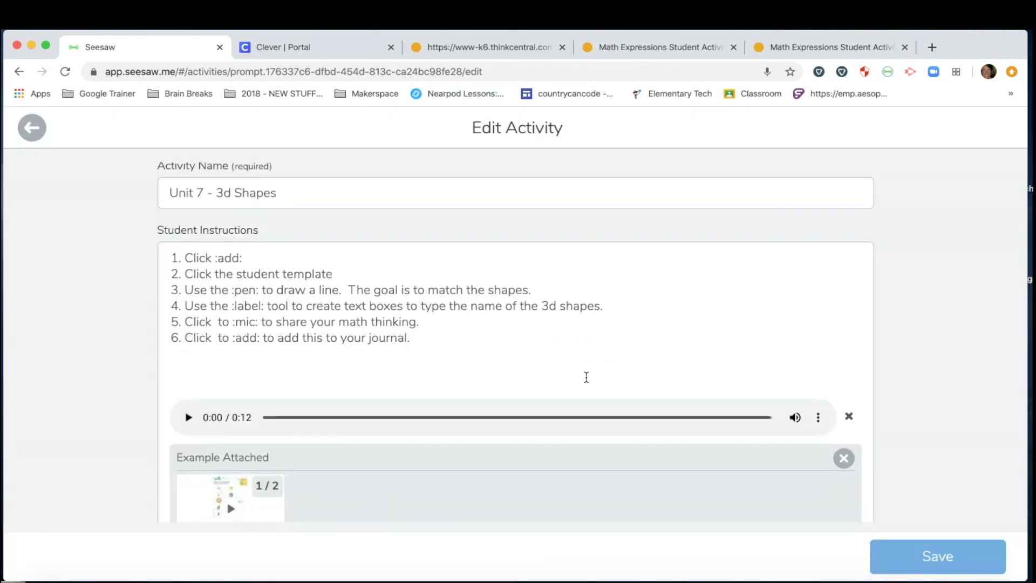
scroll(586, 376, "down", 5)
scroll(586, 376, "up", 5)
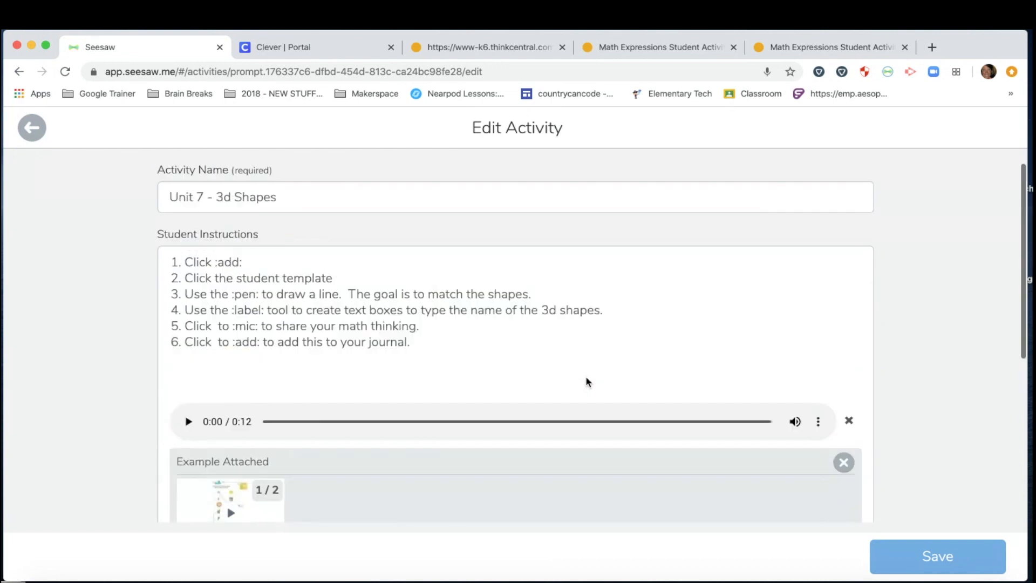
left_click(888, 72)
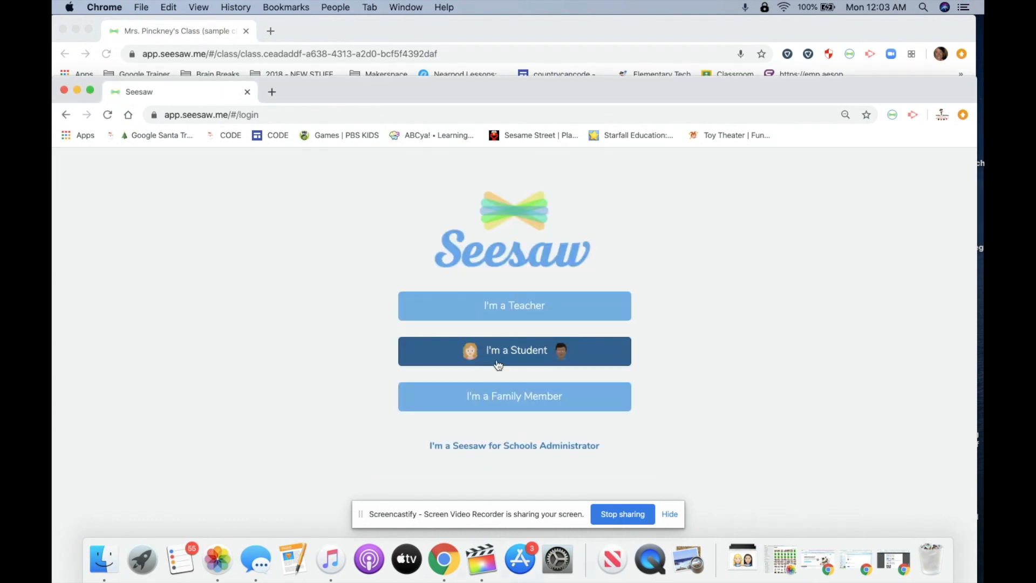
Step: Sign in to Seesaw as a student using a pasted class text code
left_click(677, 515)
left_click(532, 361)
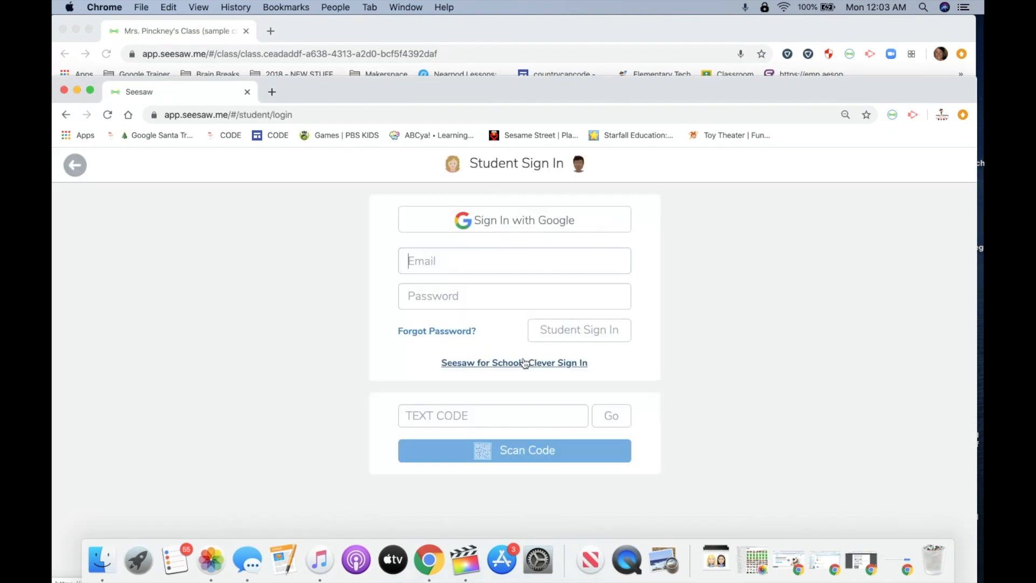
left_click(433, 417)
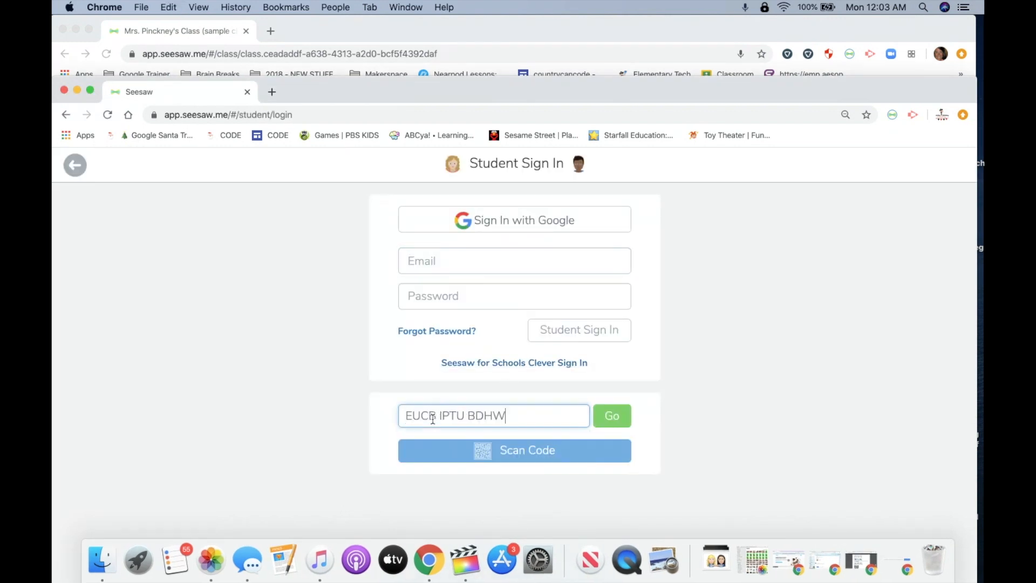
left_click(620, 419)
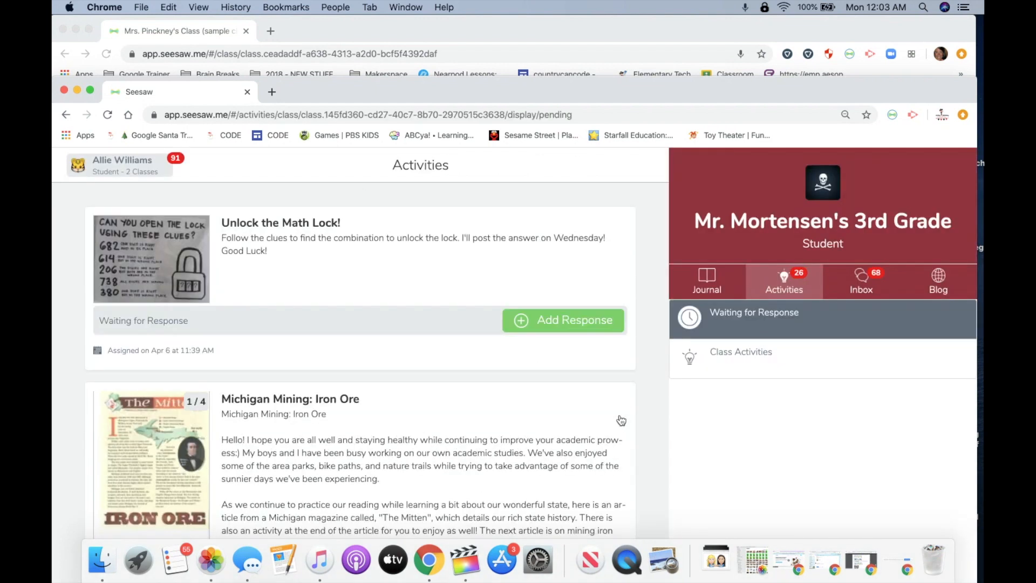
Step: Switch to the sample class's Activities and start a Unit 7 - 3d Shapes response
left_click_drag(310, 90, 310, 30)
left_click(114, 102)
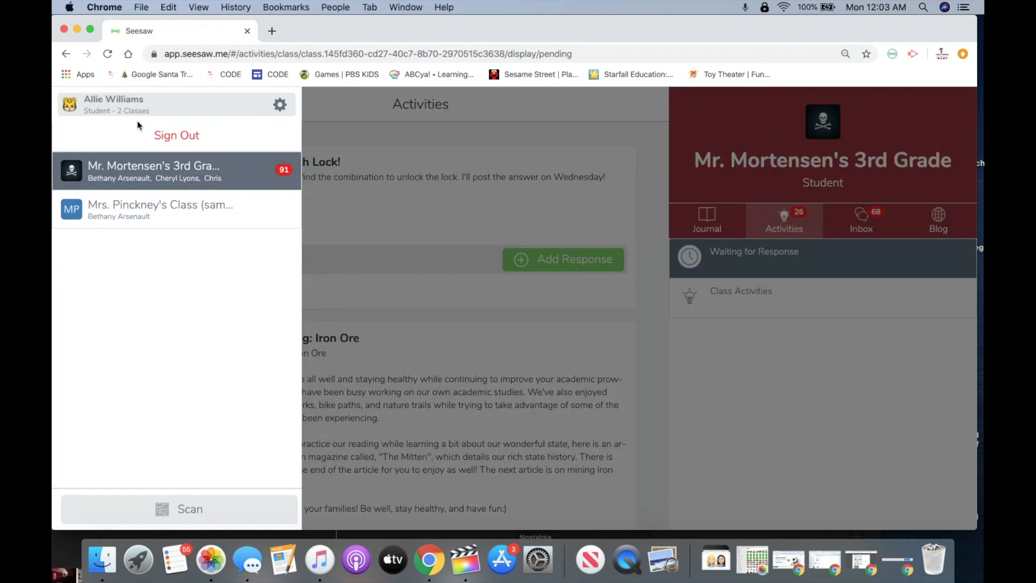
left_click(131, 215)
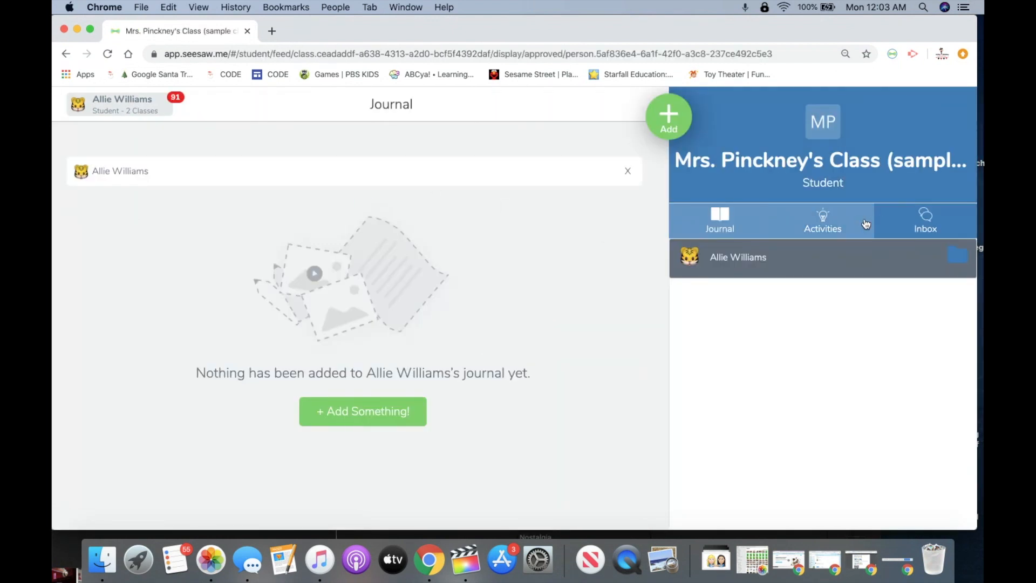
left_click(843, 221)
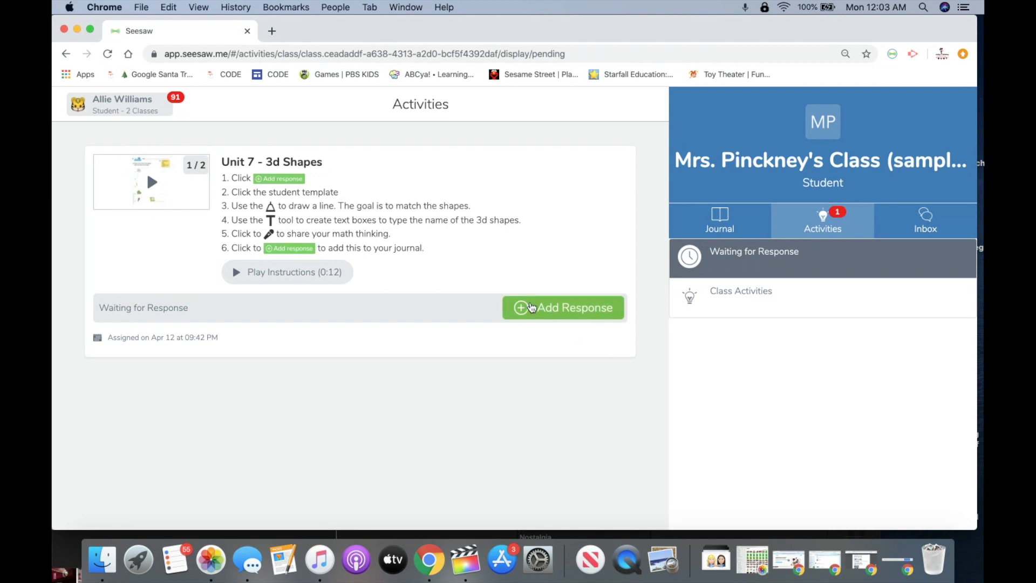
left_click(530, 305)
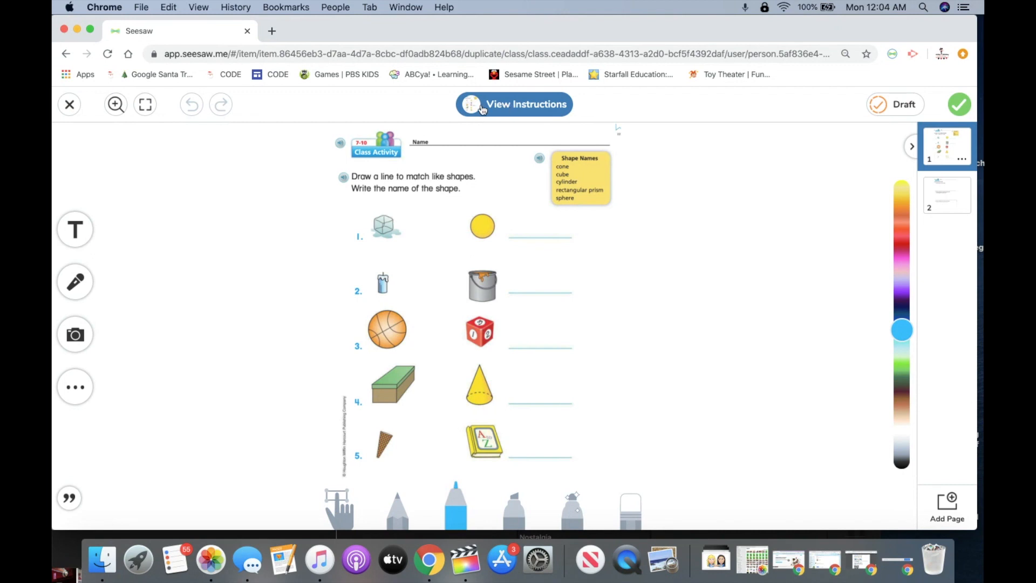
Step: Read the instructions, then draw five marker lines matching each pictured object to its 3D shape
left_click(509, 107)
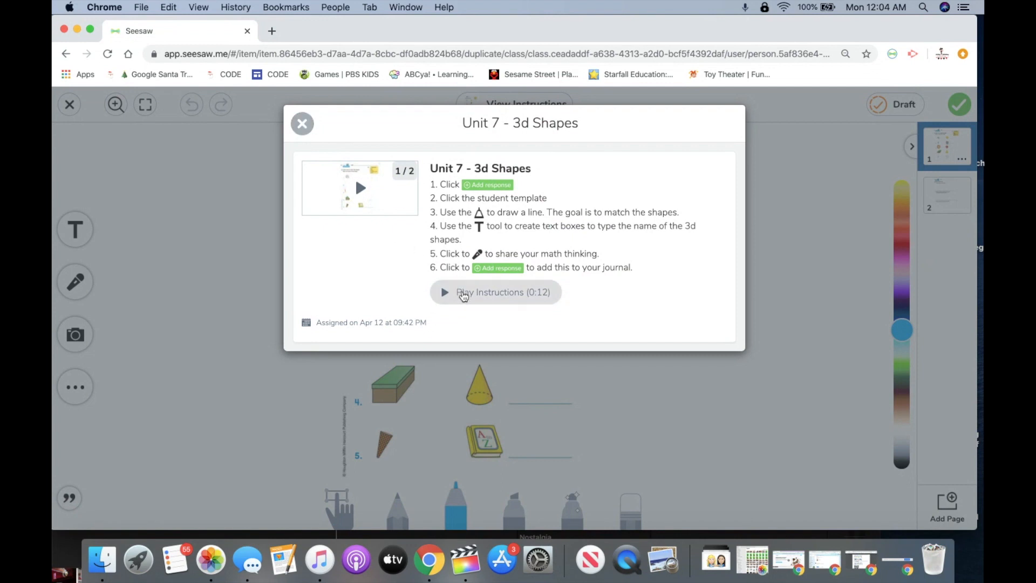
left_click(303, 125)
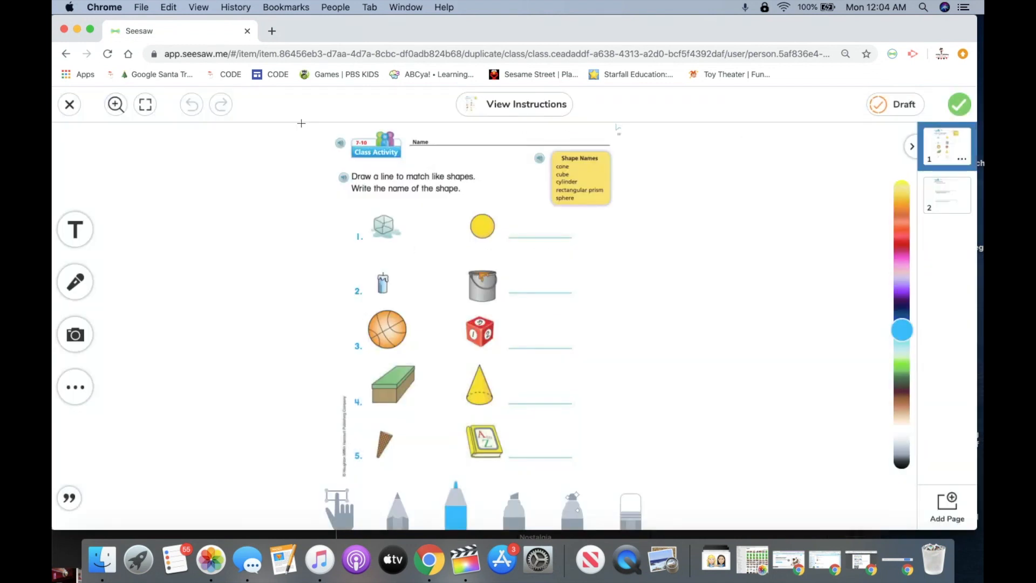
left_click(456, 510)
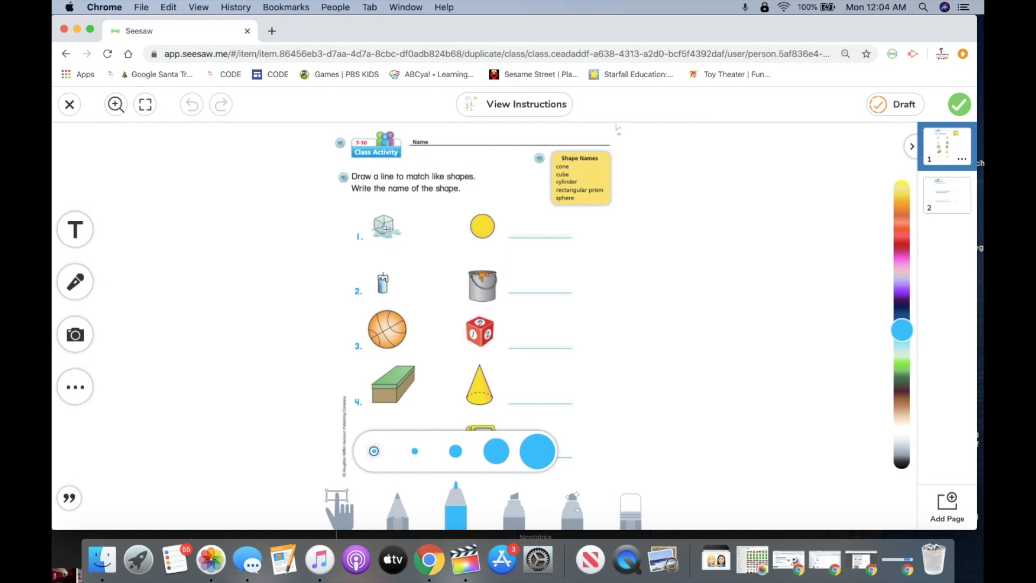
left_click_drag(388, 231, 475, 332)
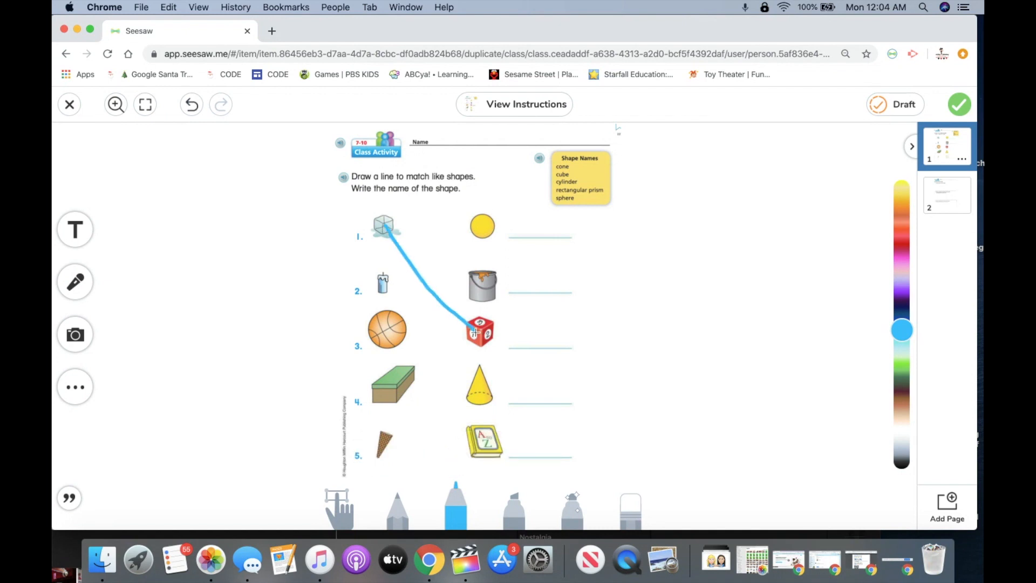
left_click_drag(382, 292, 477, 225)
mouse_move(390, 398)
left_mouse_down()
mouse_move(421, 400)
mouse_move(483, 434)
left_mouse_up()
left_click_drag(384, 449, 491, 385)
left_click_drag(397, 333, 482, 293)
Step: Add a 'cone' text label on item 4's answer line and submit the response
left_click(75, 230)
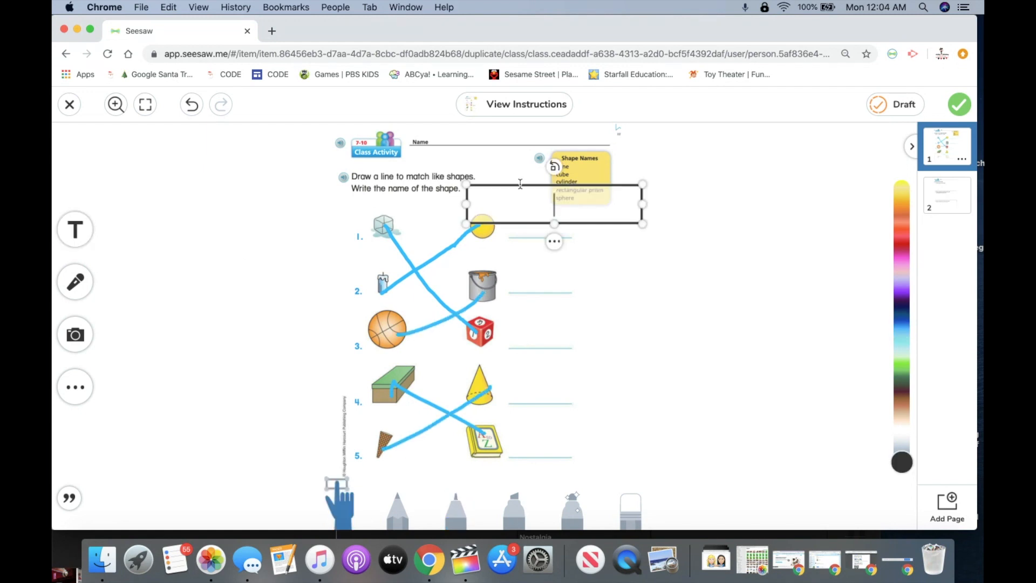
type("cone")
left_click_drag(553, 204, 544, 396)
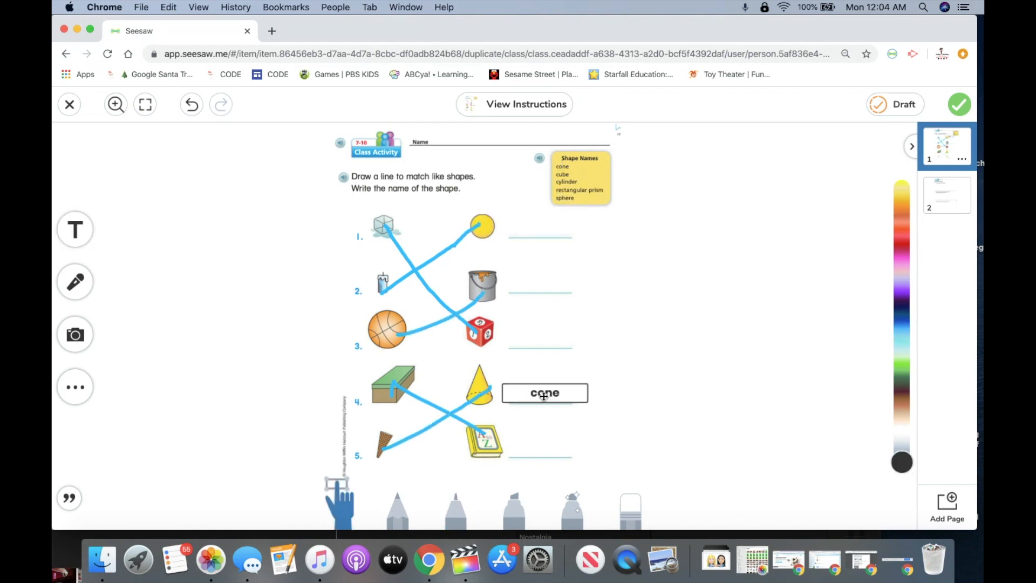
left_click(610, 365)
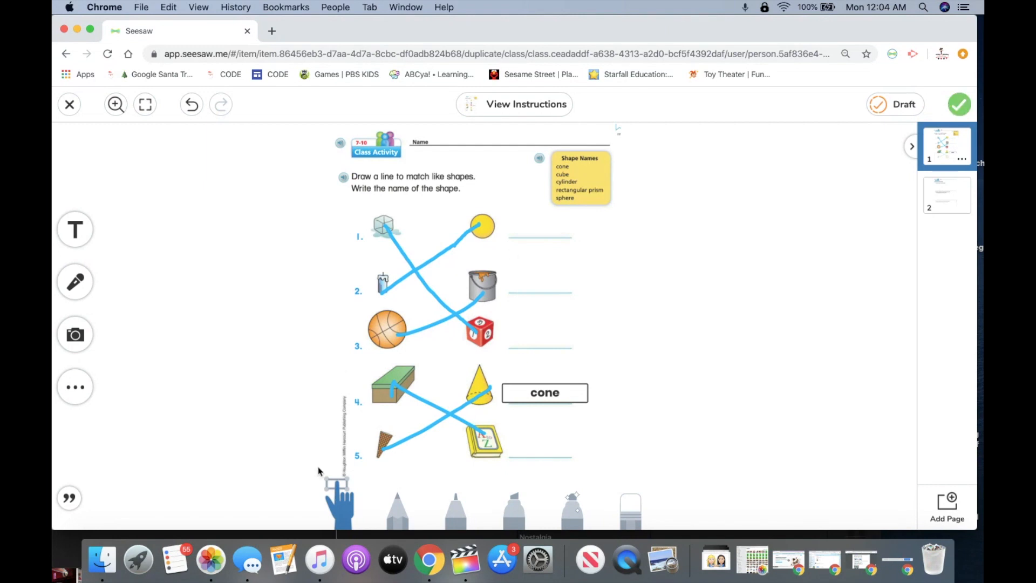
left_click(962, 105)
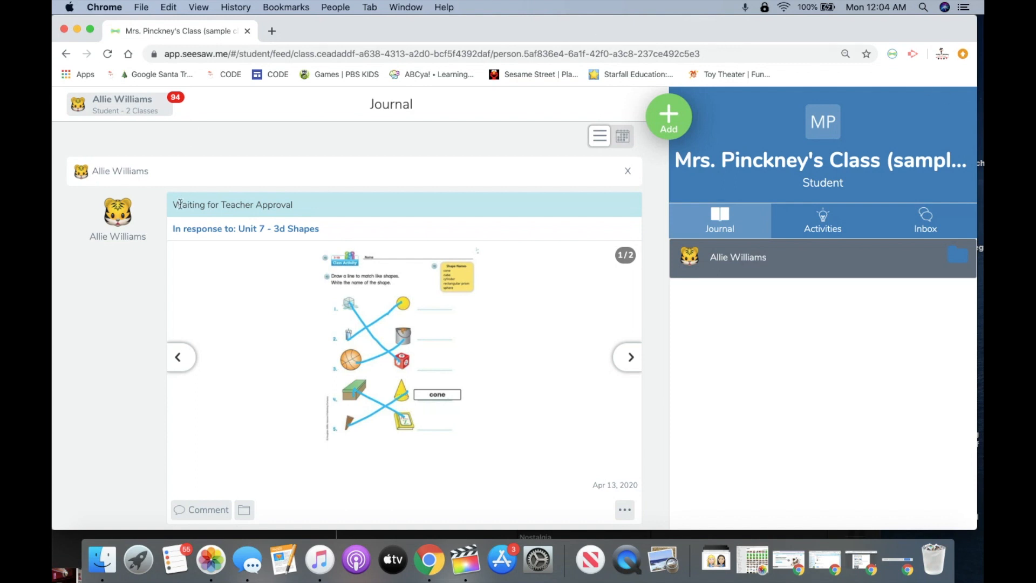
Step: Check the 'Waiting for Teacher Approval' status, then move to the teacher's class view
left_click_drag(173, 205, 298, 206)
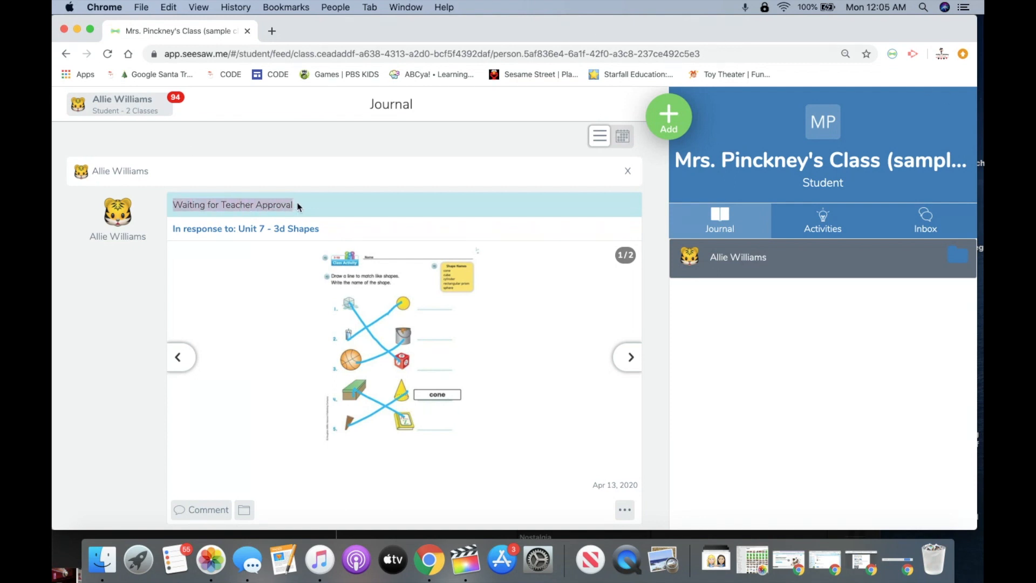
left_click(825, 219)
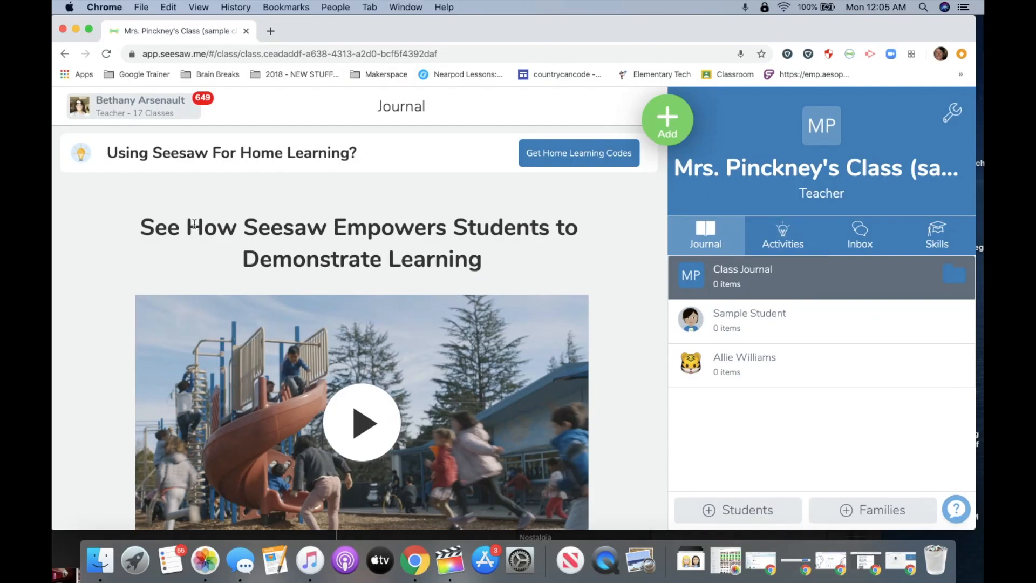
Step: Review both pages of the student's Unit 7 - 3d Shapes post, approve it, and return to the journal
left_click(103, 53)
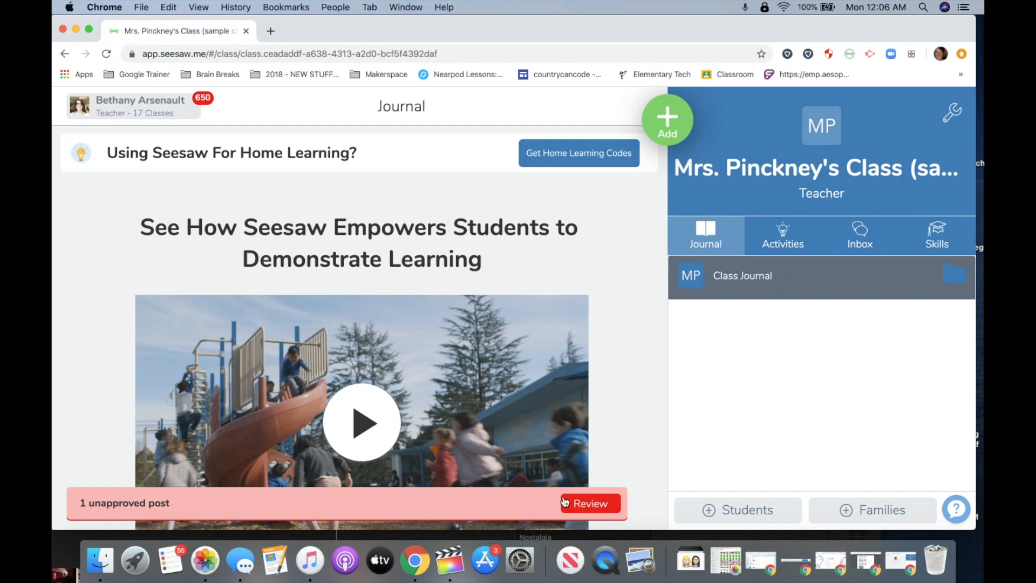
left_click(579, 504)
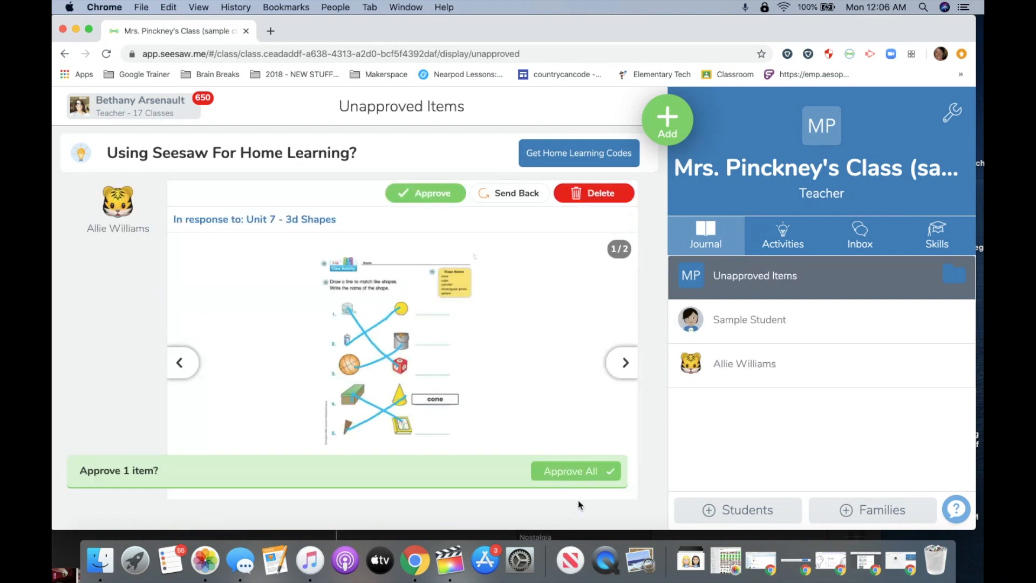
left_click(620, 363)
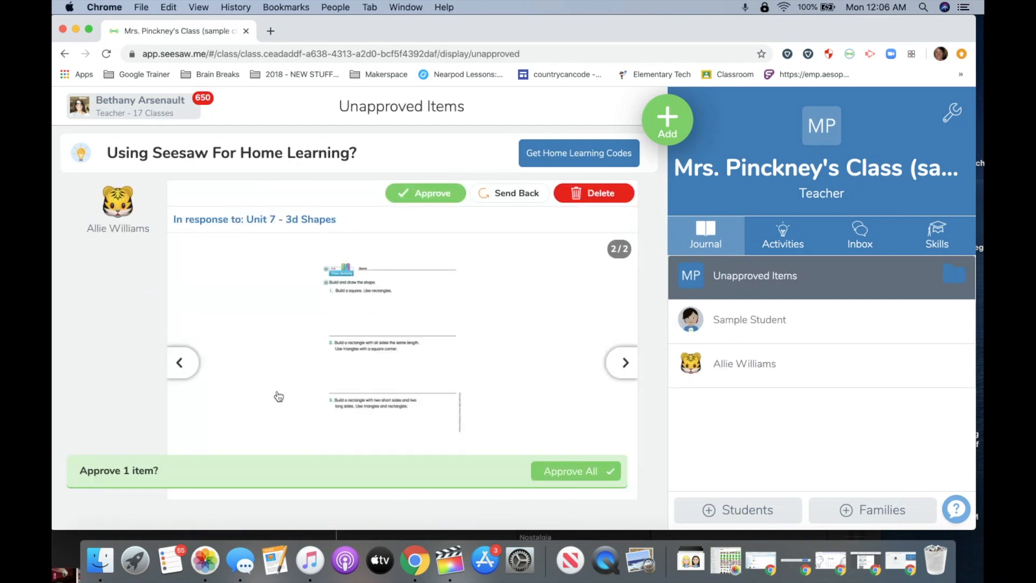
left_click(181, 364)
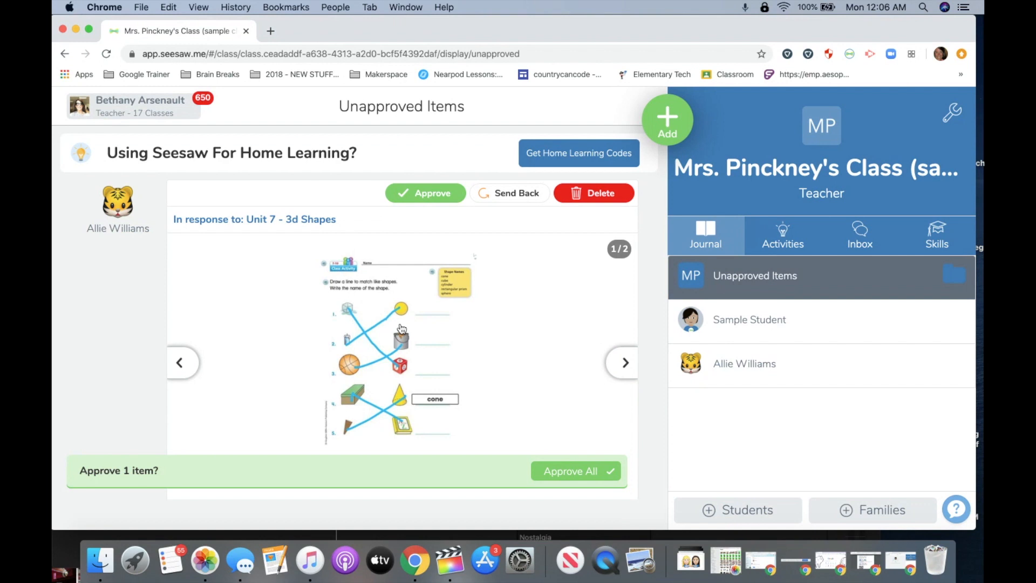
left_click(514, 199)
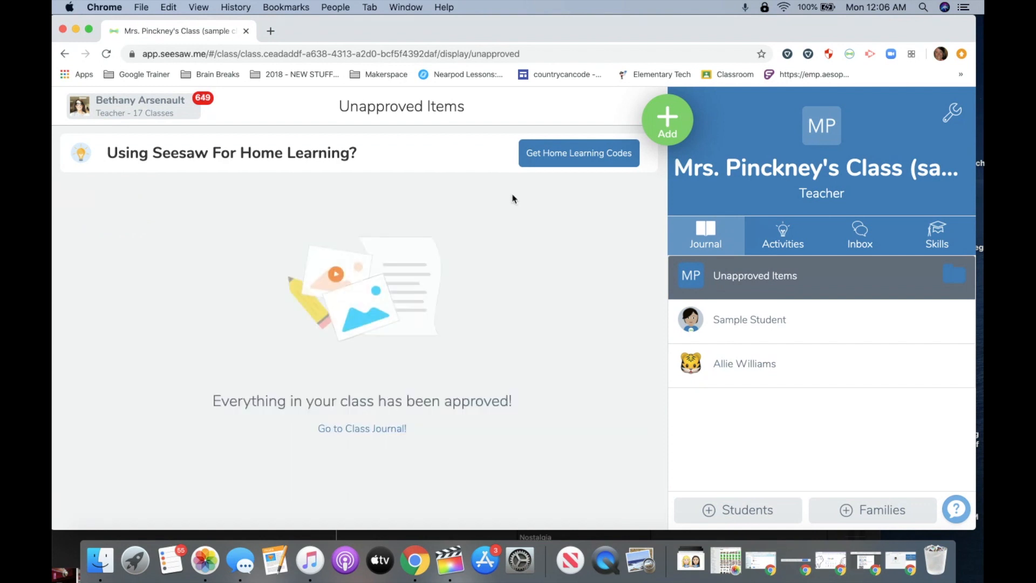
left_click(356, 429)
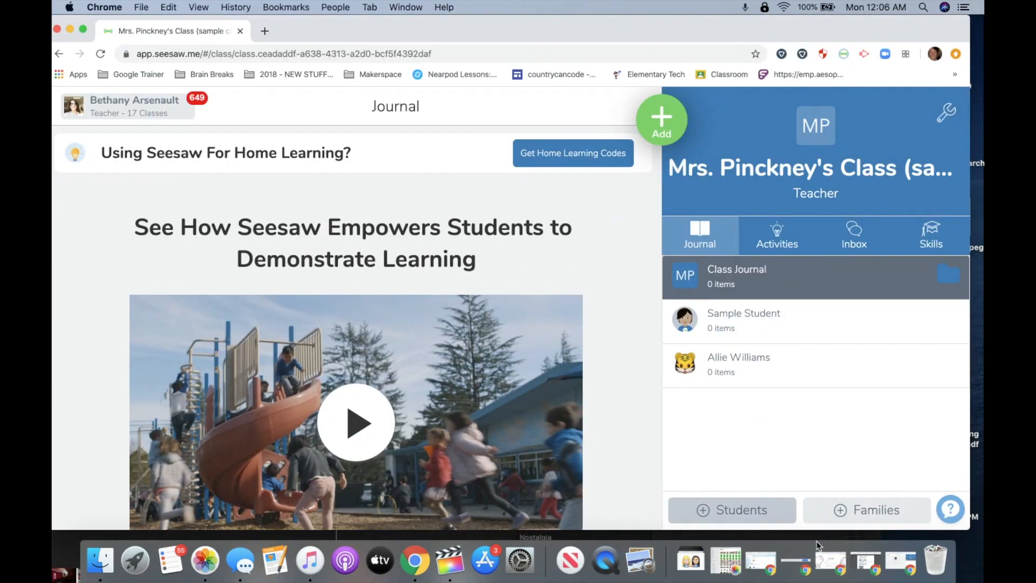
Step: Check the student's inbox and journal, then show the teacher's Activities list for the class
left_click(890, 562)
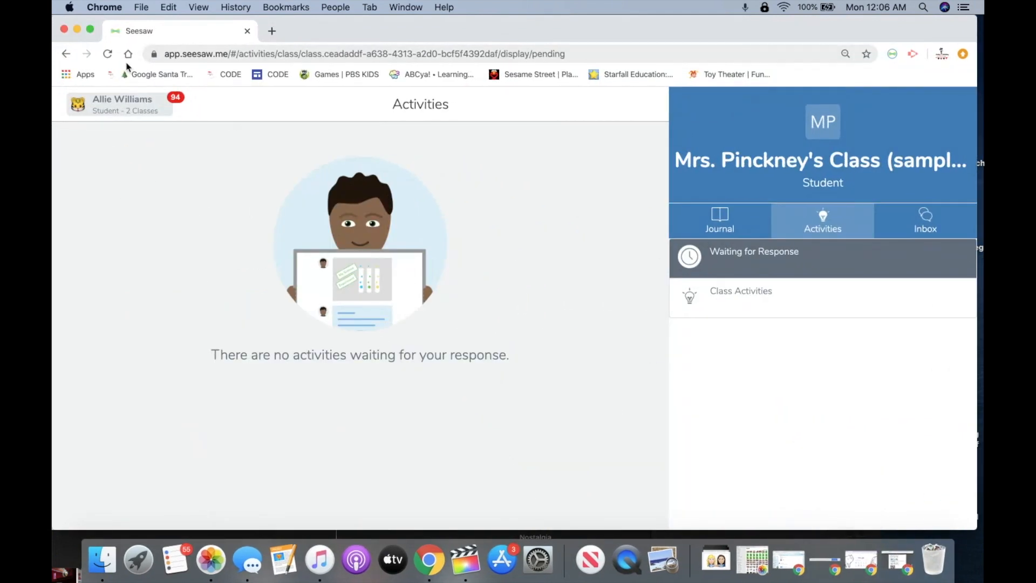
left_click(107, 54)
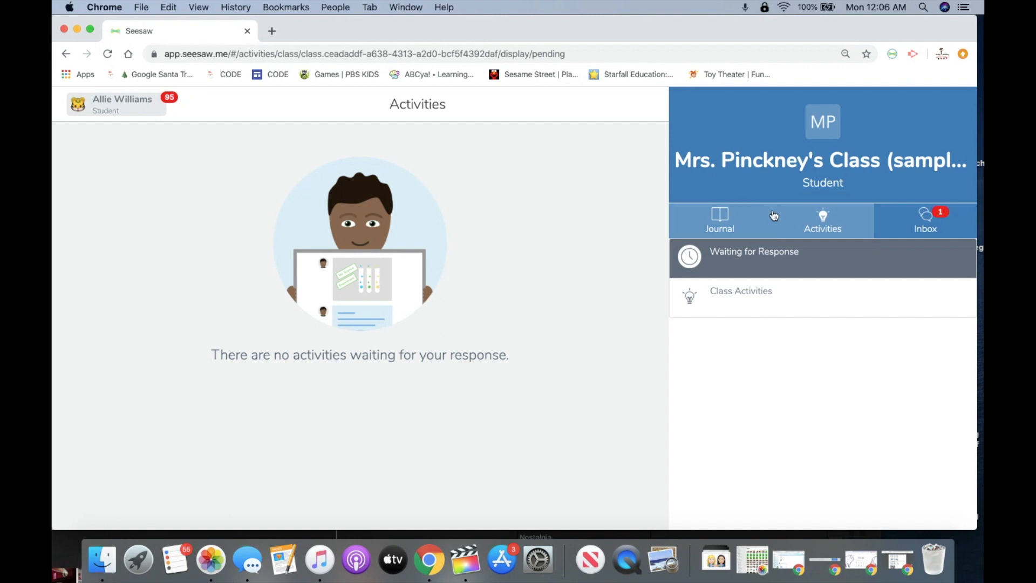
left_click(898, 229)
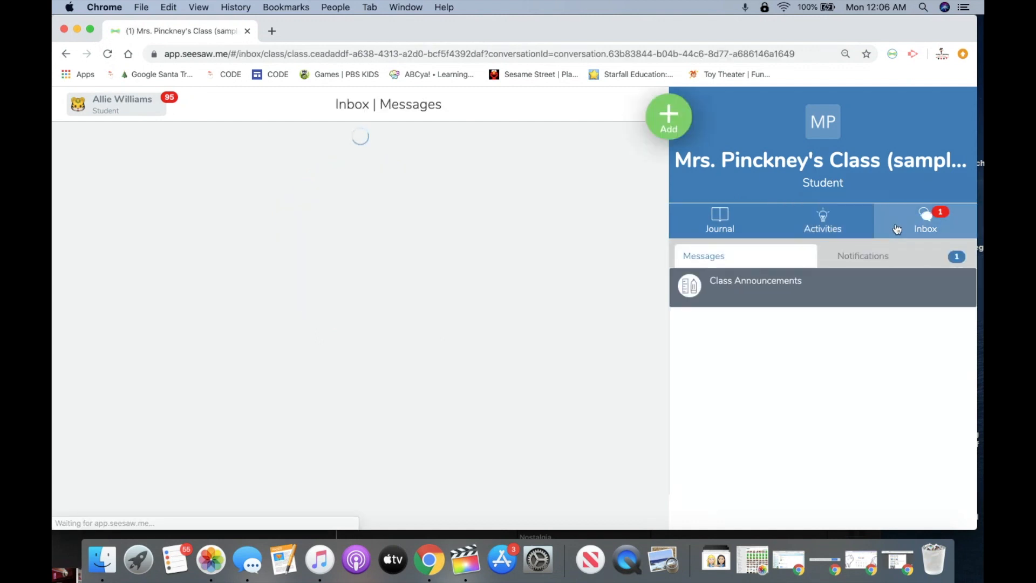
left_click(715, 223)
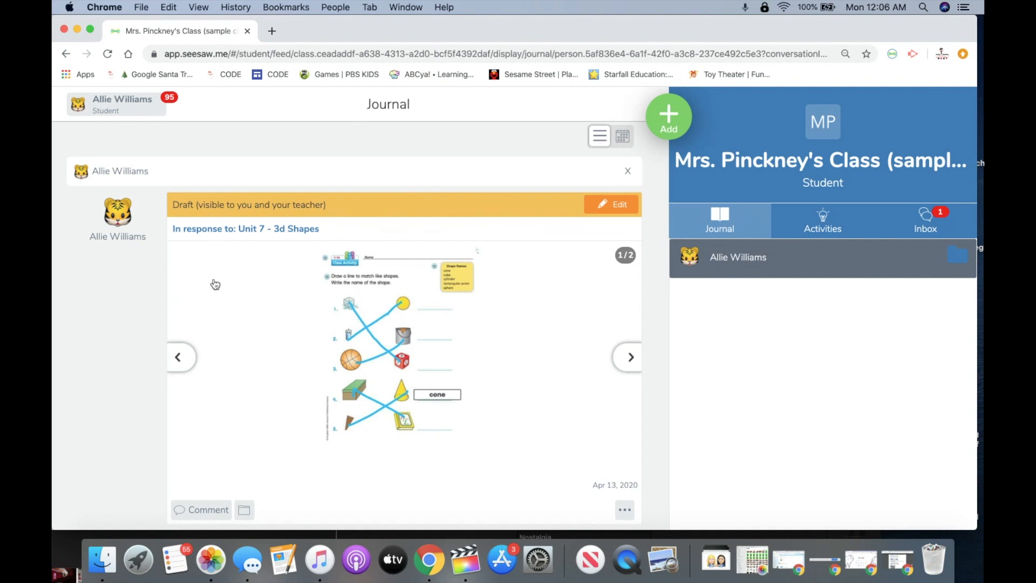
scroll(557, 305, "down", 1)
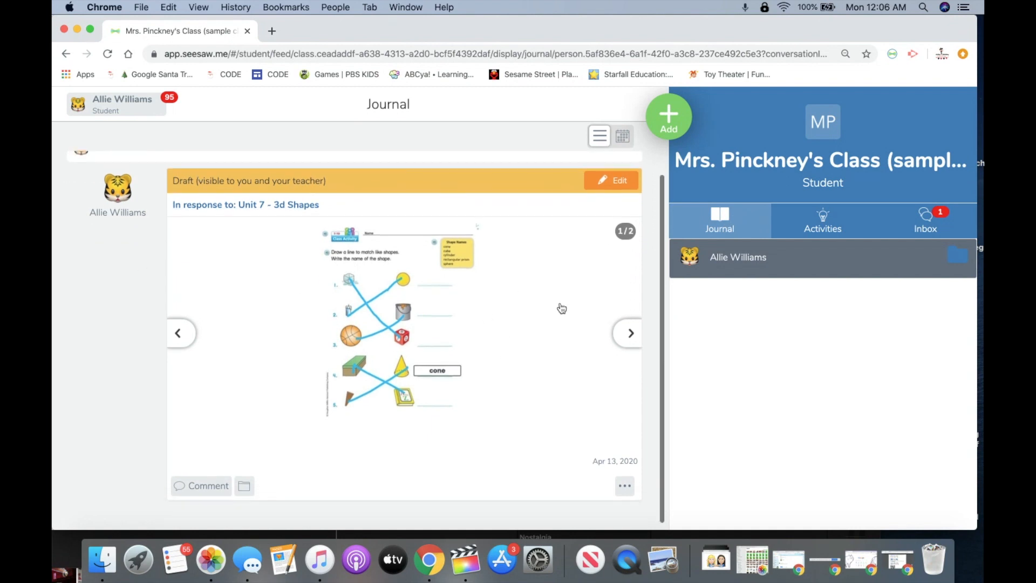
scroll(490, 348, "up", 1)
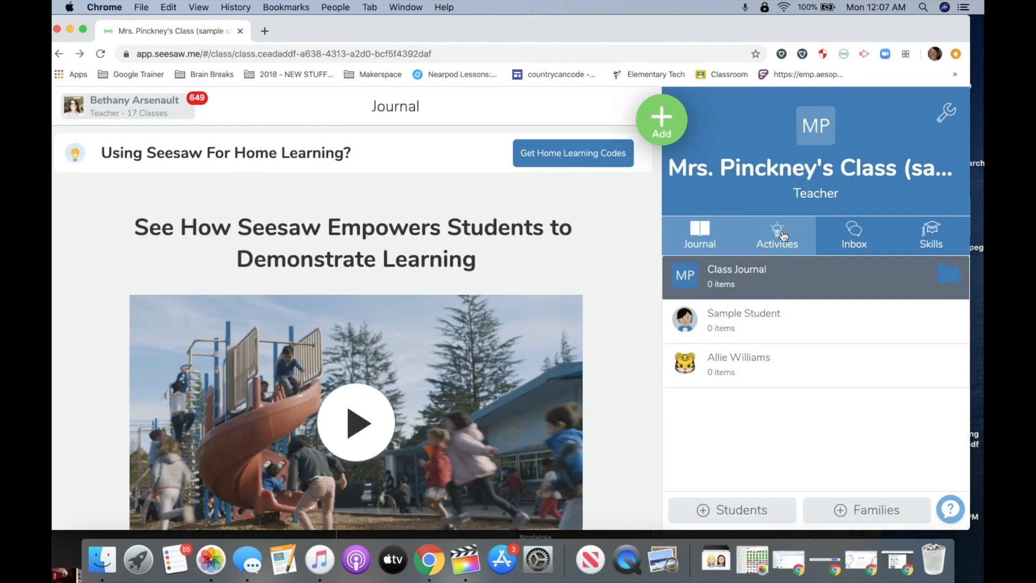
left_click(780, 235)
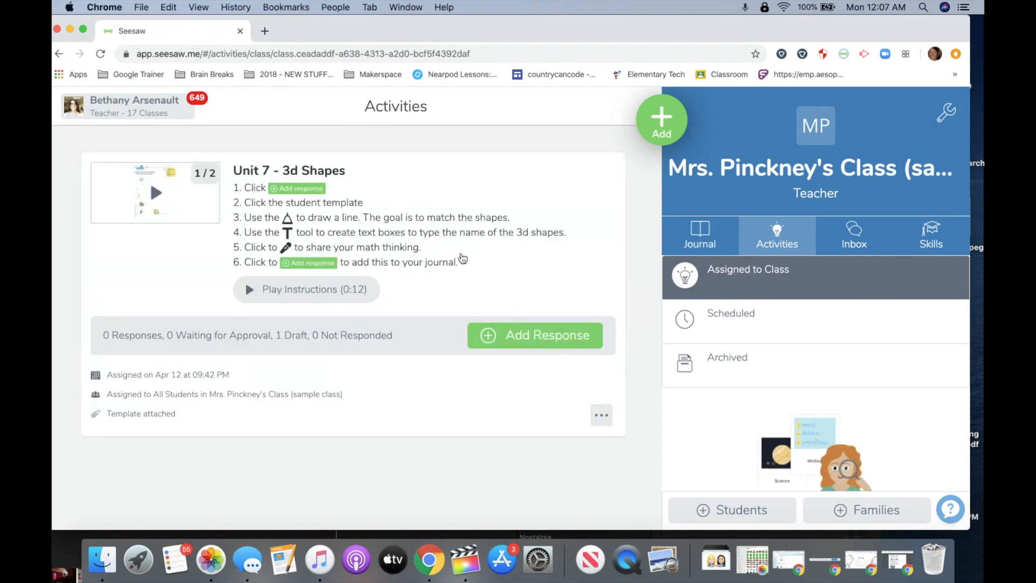
Step: Open the student's Unit 7 - 3d Shapes draft, show its content, and like it
left_click(461, 255)
scroll(400, 360, "down", 2)
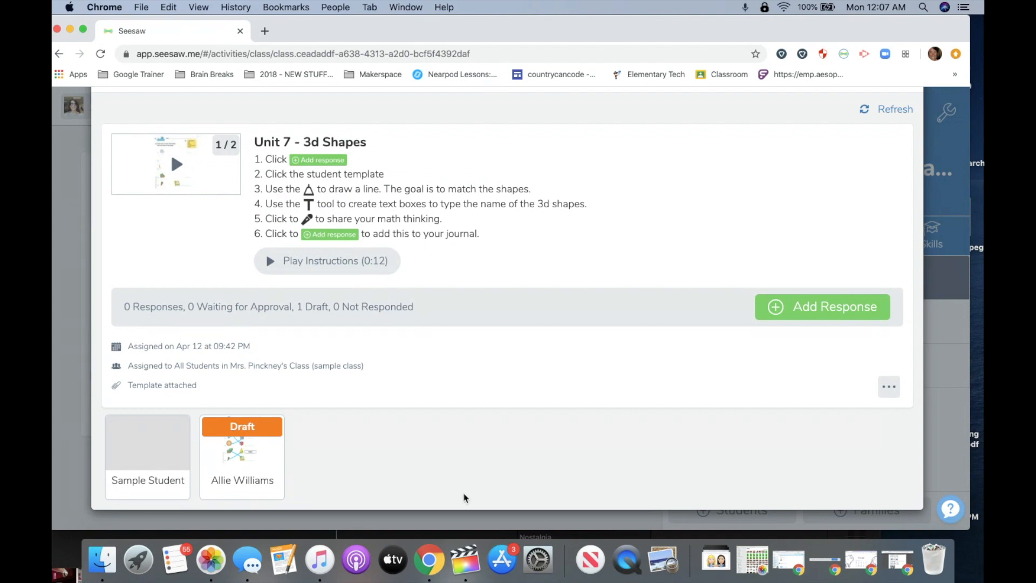
left_click(261, 454)
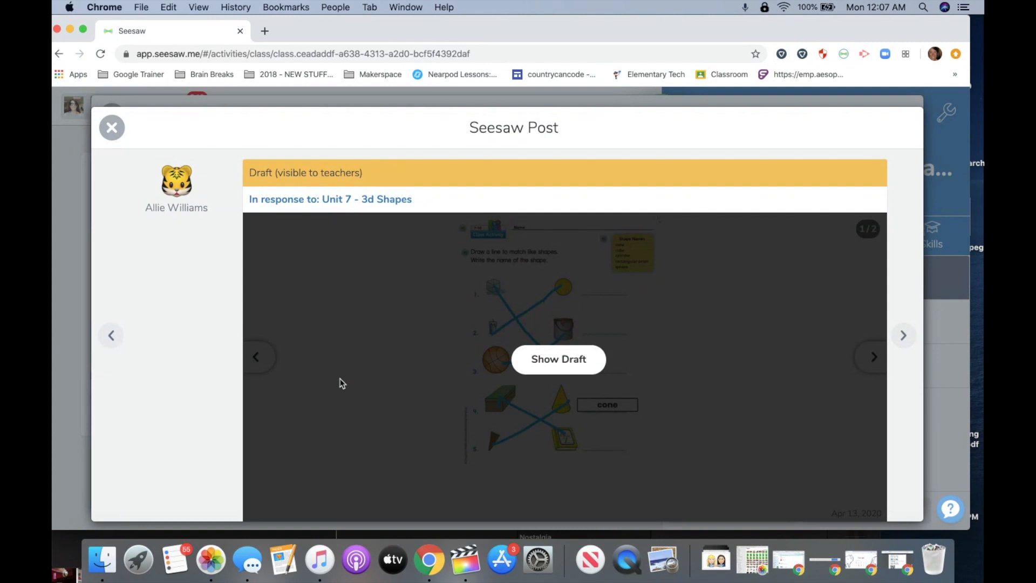
scroll(341, 383, "down", 2)
scroll(342, 383, "up", 2)
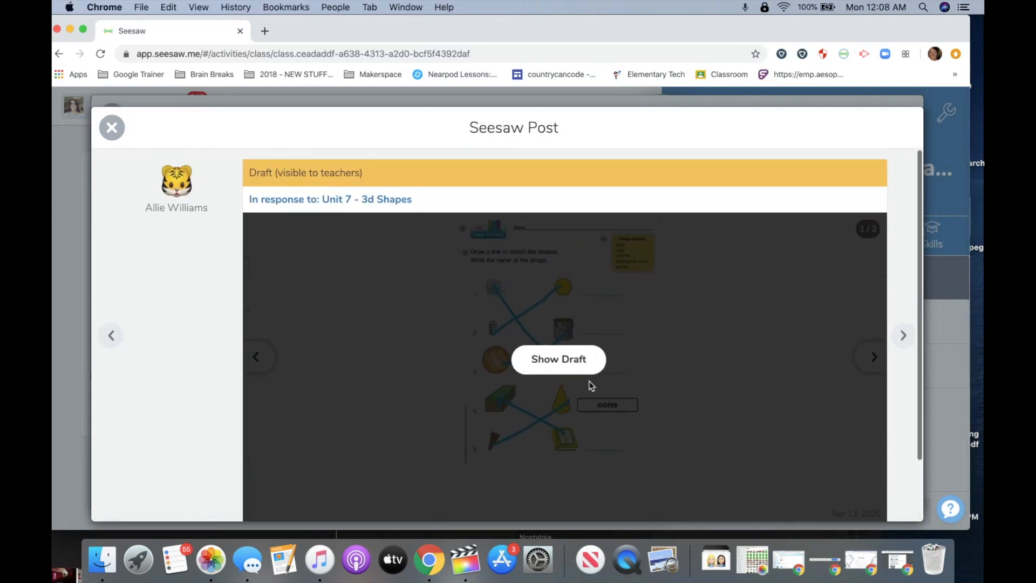
left_click(568, 366)
scroll(568, 366, "down", 3)
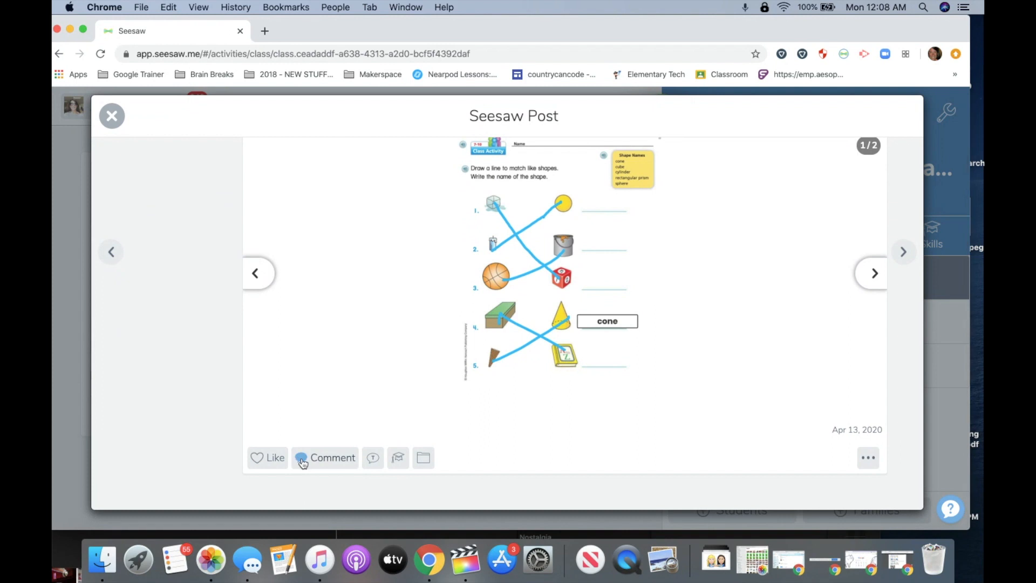
left_click(258, 459)
Step: Start a comment 'Listen to the isntr', delete it, and close the post uncommented
left_click(326, 464)
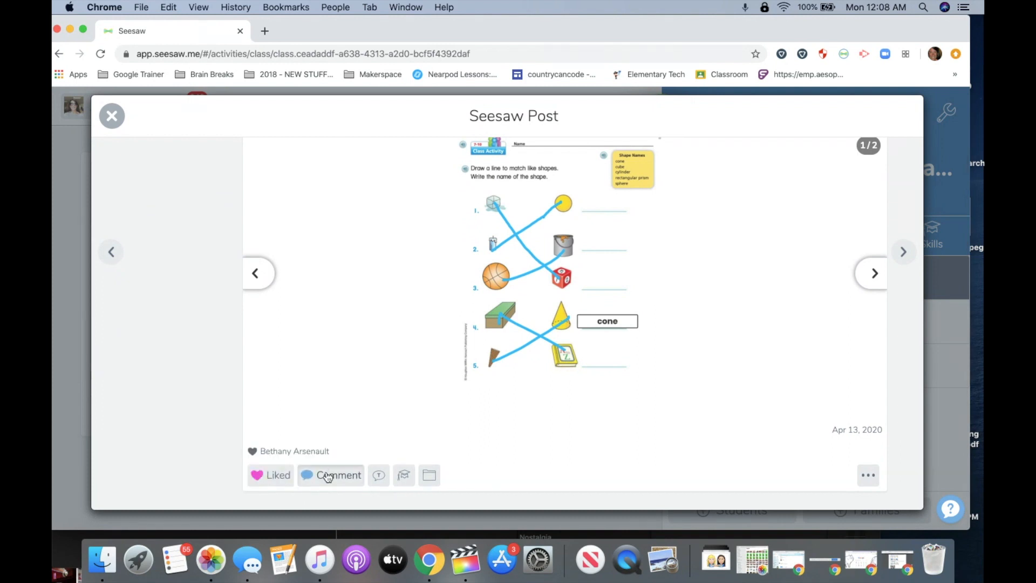
key("Return")
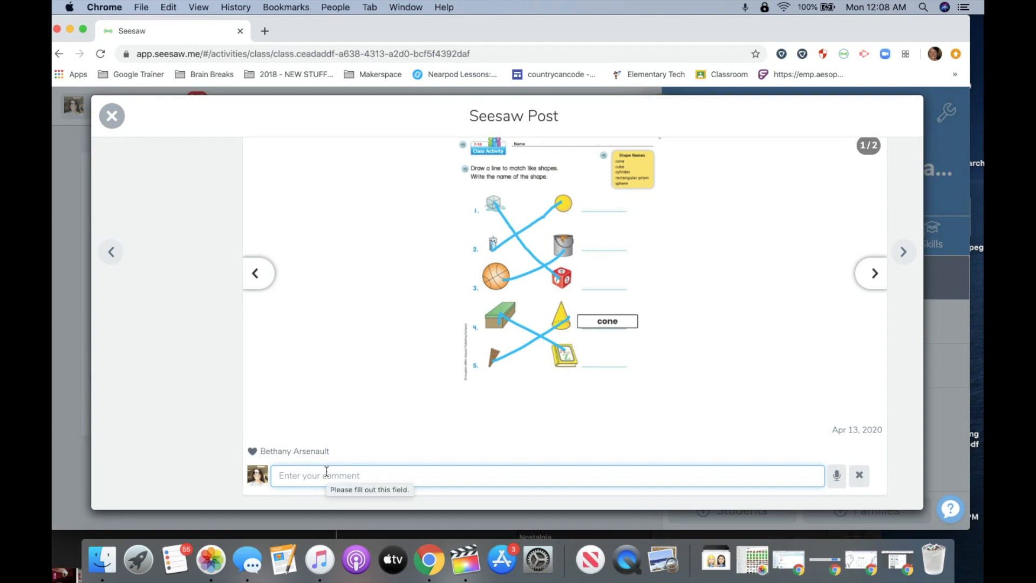
type("L")
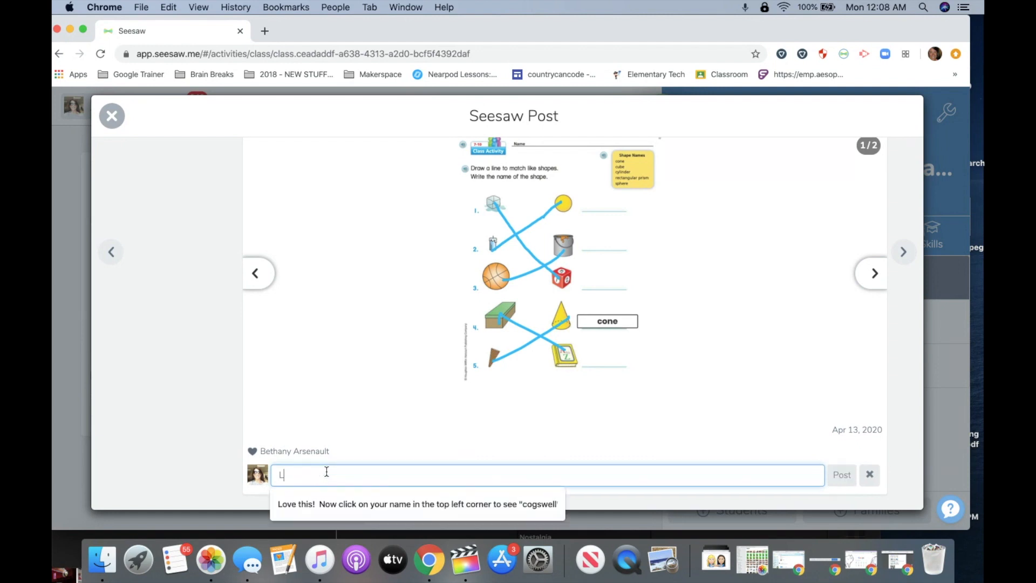
type("isten to the isntr")
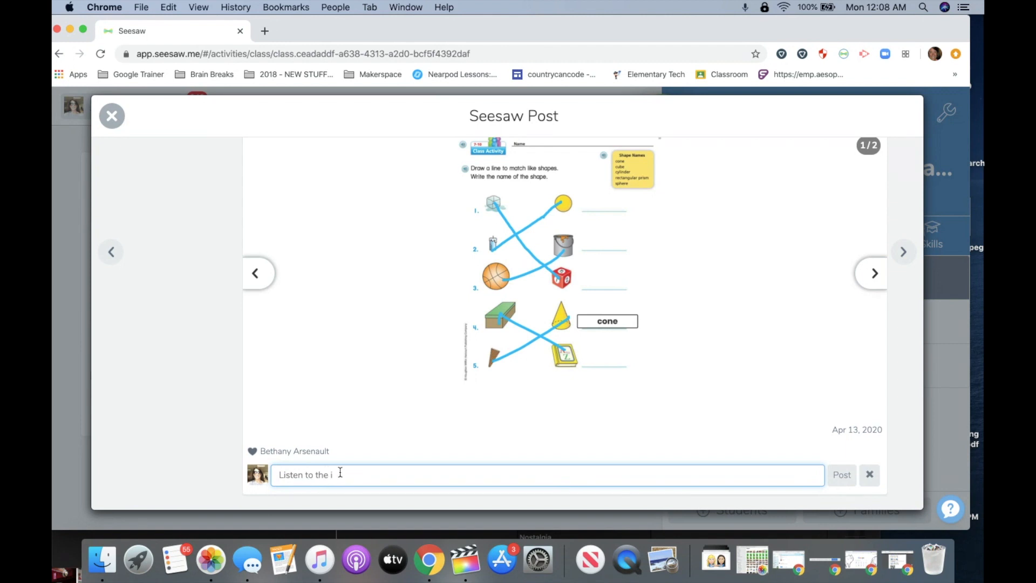
left_click_drag(340, 472, 260, 478)
key("BackSpace")
key("Escape")
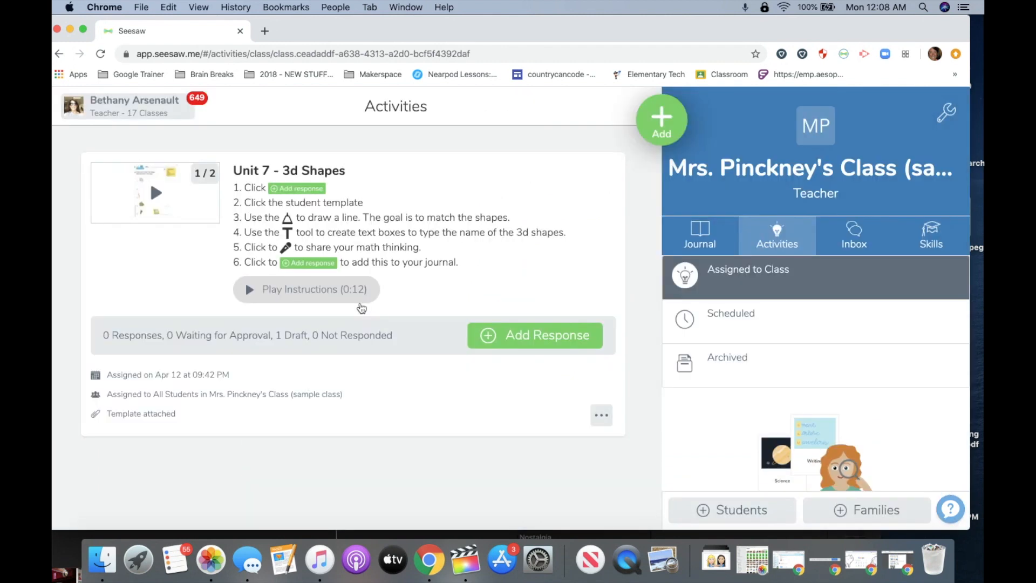
Step: Move from Journal to Activities, then to the class Inbox showing the announcement messages
left_click(711, 239)
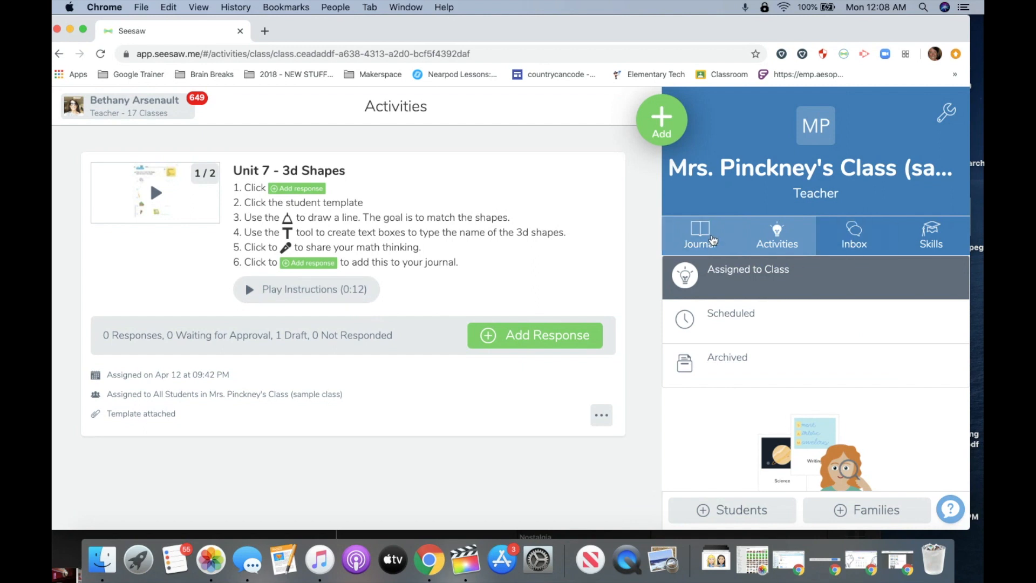
left_click(777, 239)
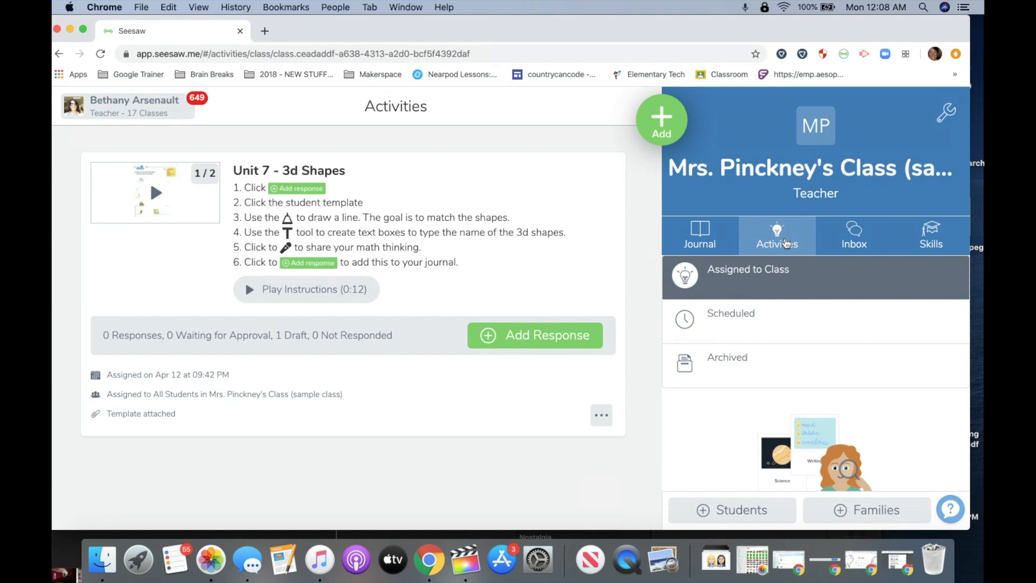
left_click(857, 241)
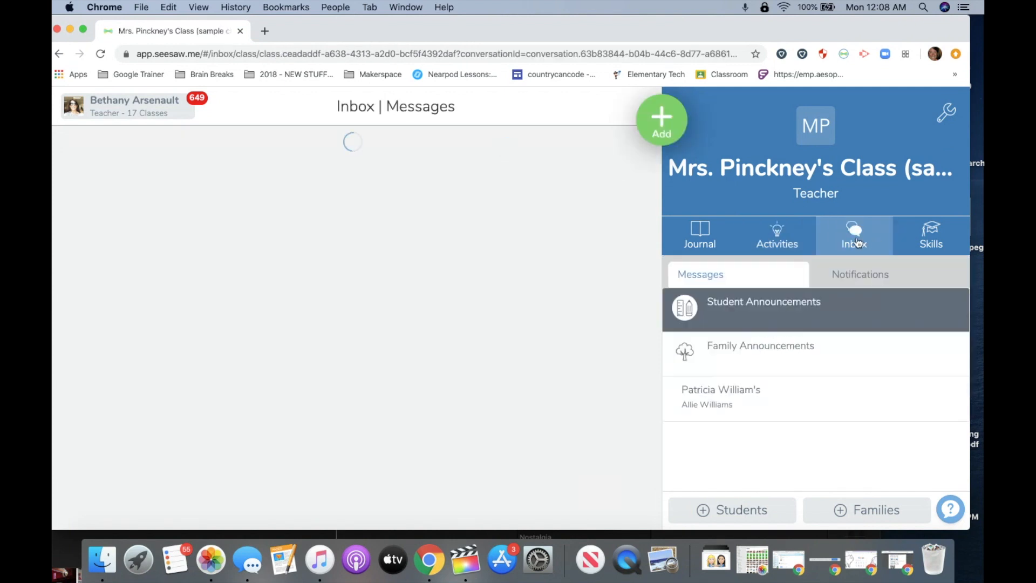